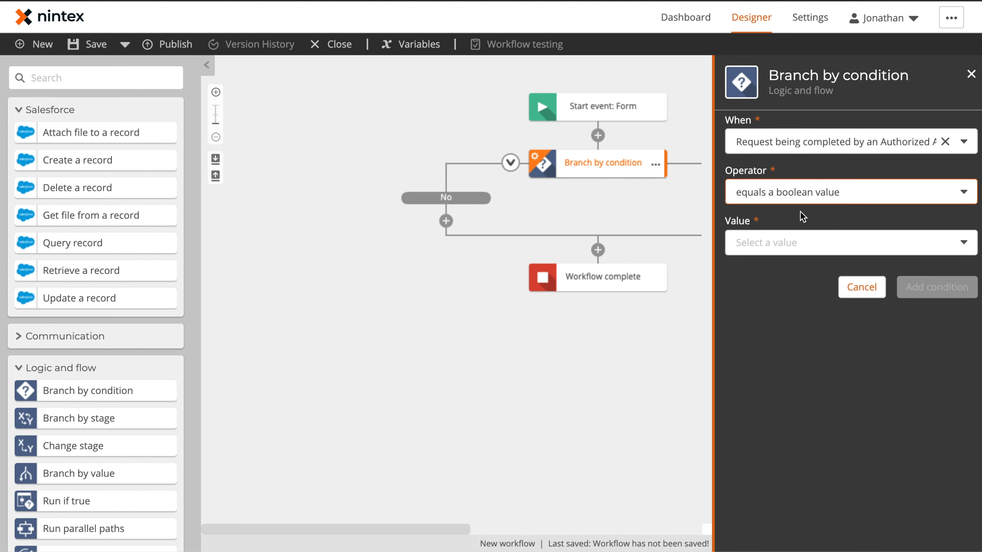
Step: Set the Authorized Agent condition to equal Yes and add it, producing Yes and No paths
left_click(781, 290)
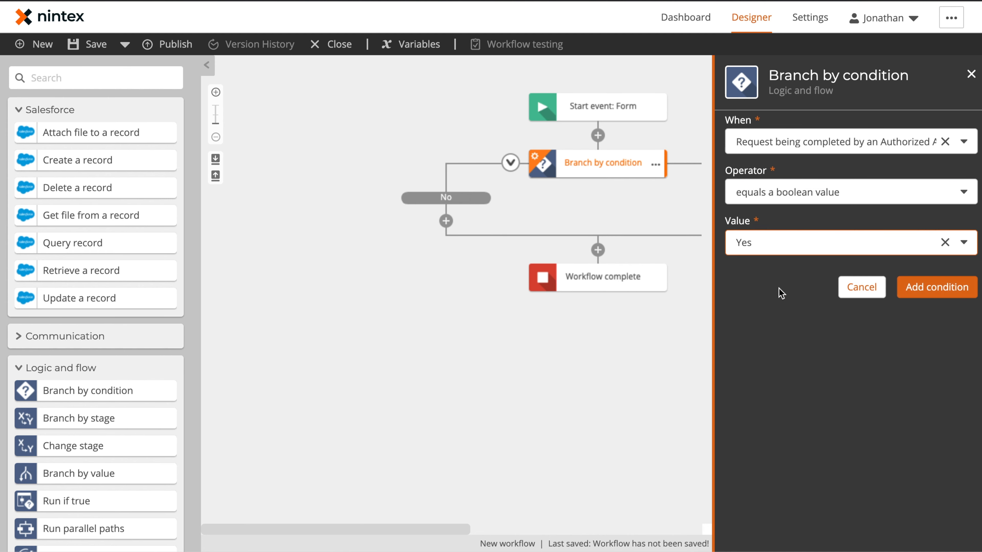
left_click(912, 286)
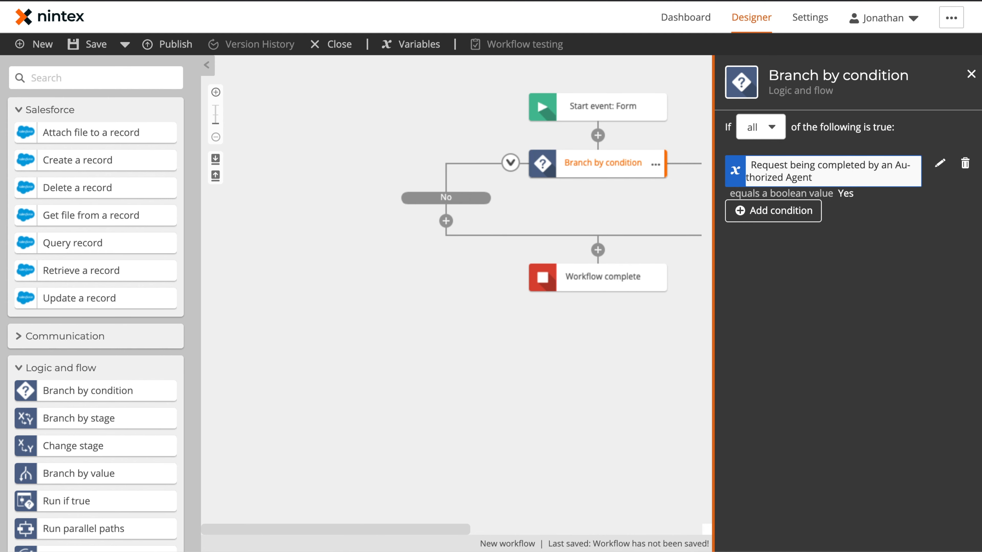
left_click(970, 73)
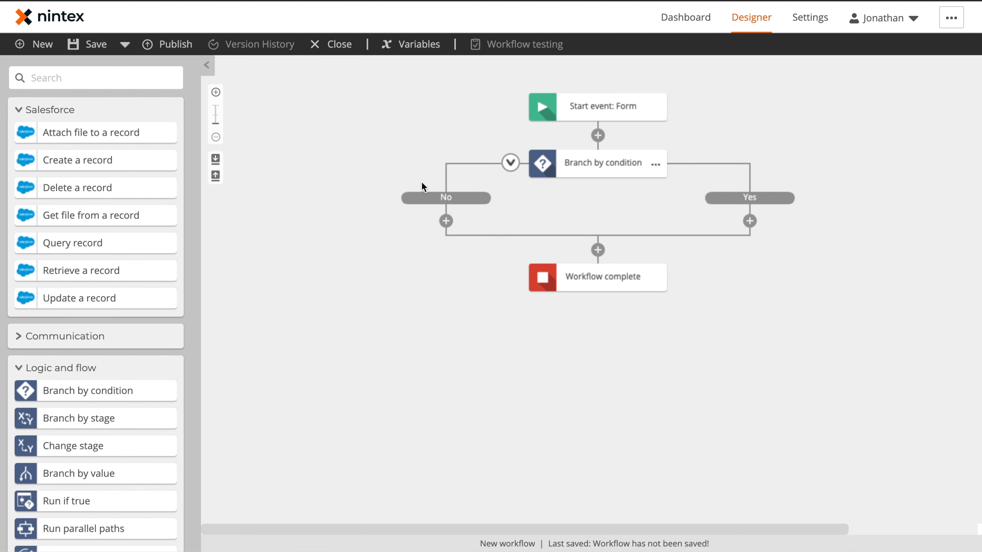
Step: Retitle the branch node as 'Request Made By Agent?' using its Rename option
left_click(655, 164)
left_click(695, 172)
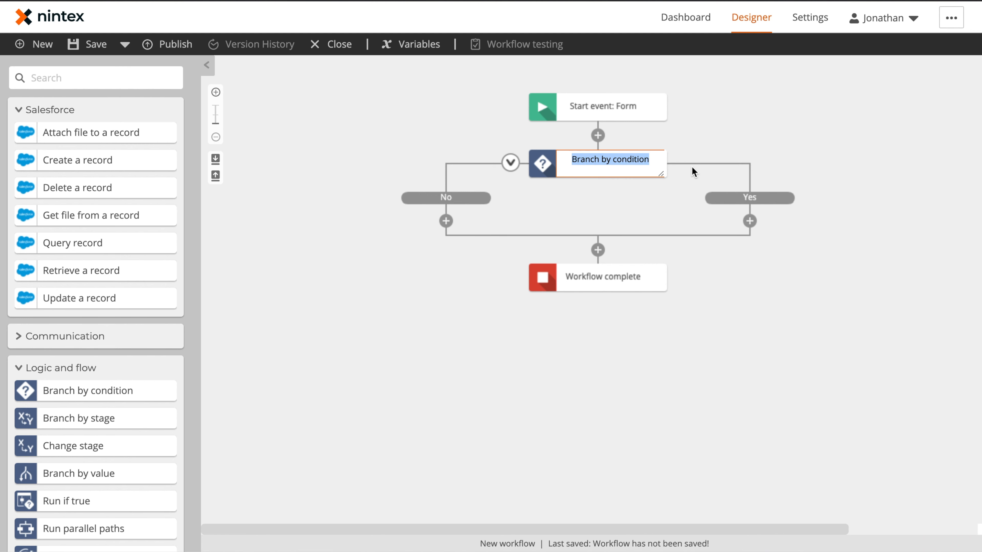
type("Request Mad")
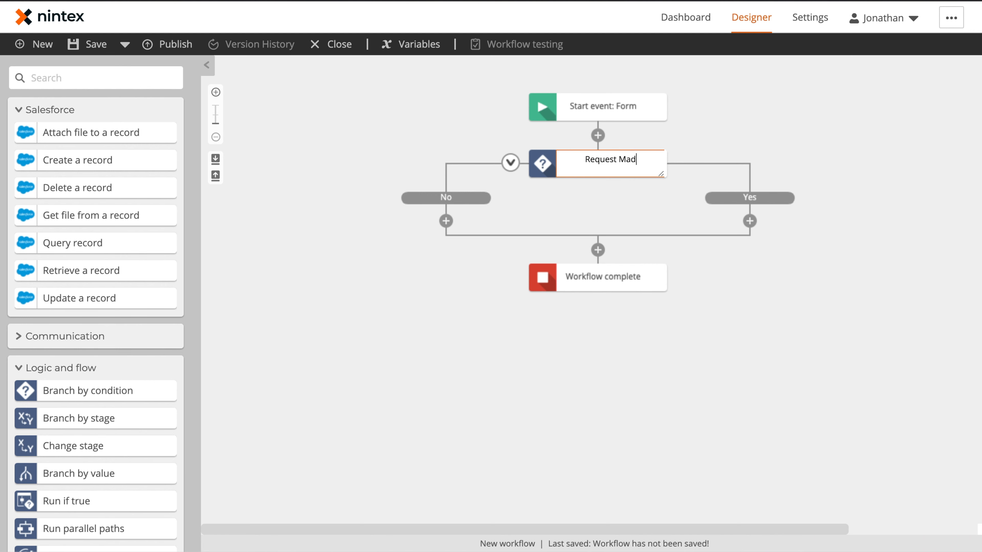
type("e By Agent?")
key("Return")
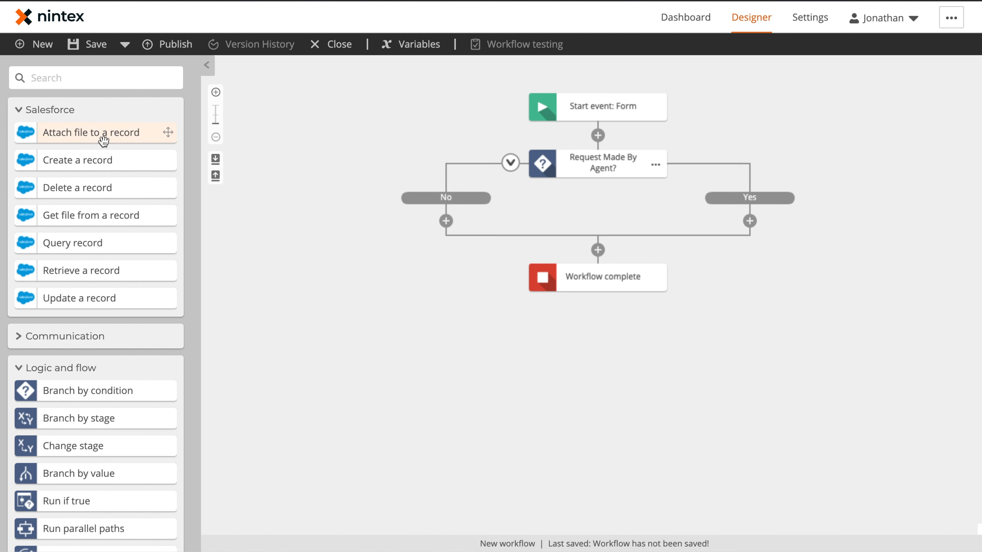
Step: Add a Get item from collection step to the No path
left_click(18, 371)
left_click(18, 401)
left_click(18, 401)
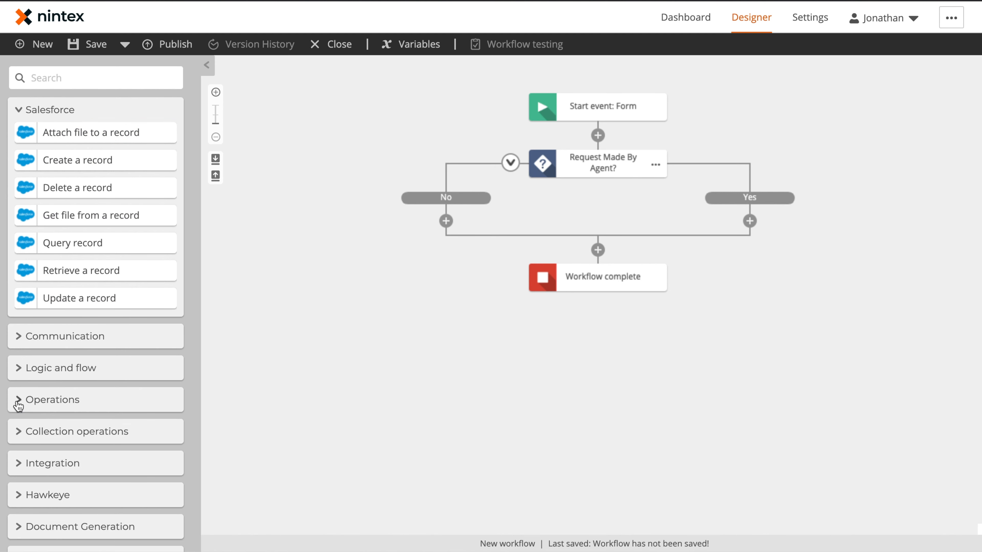
left_click(18, 438)
scroll(76, 401, "down", 5)
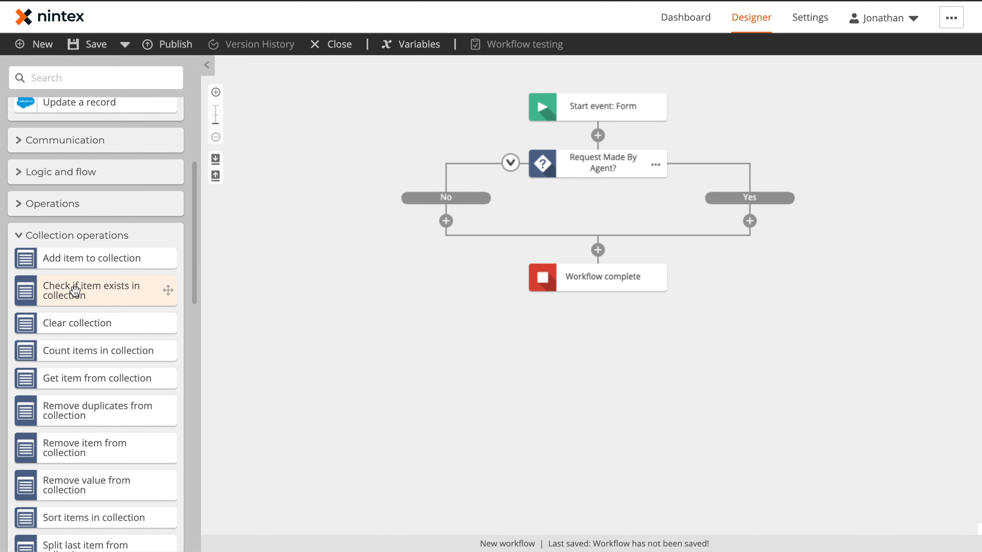
scroll(74, 290, "down", 2)
left_click_drag(89, 295, 445, 219)
left_click(442, 247)
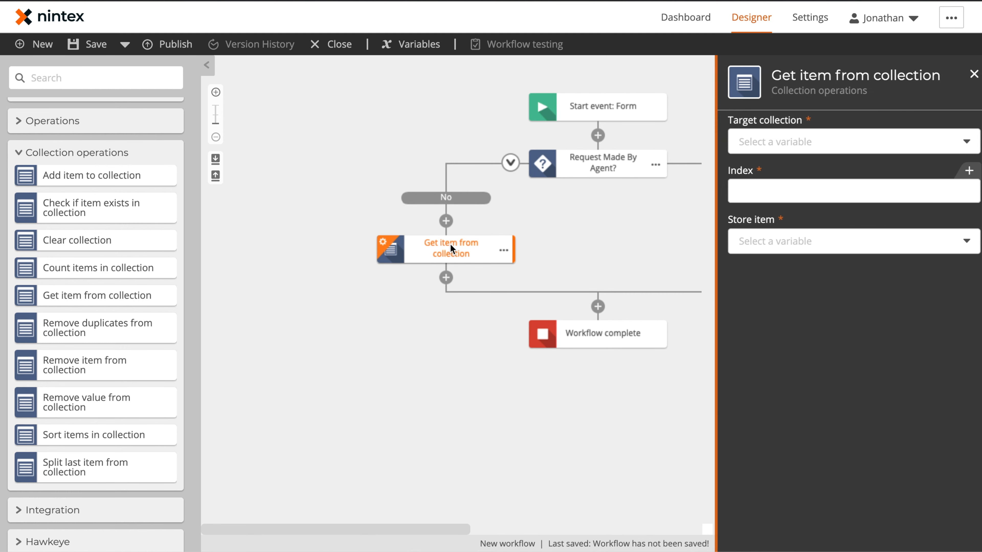
Step: Read index 0 of Verification Documentation into a new File variable, Verification Documentation File
left_click(758, 146)
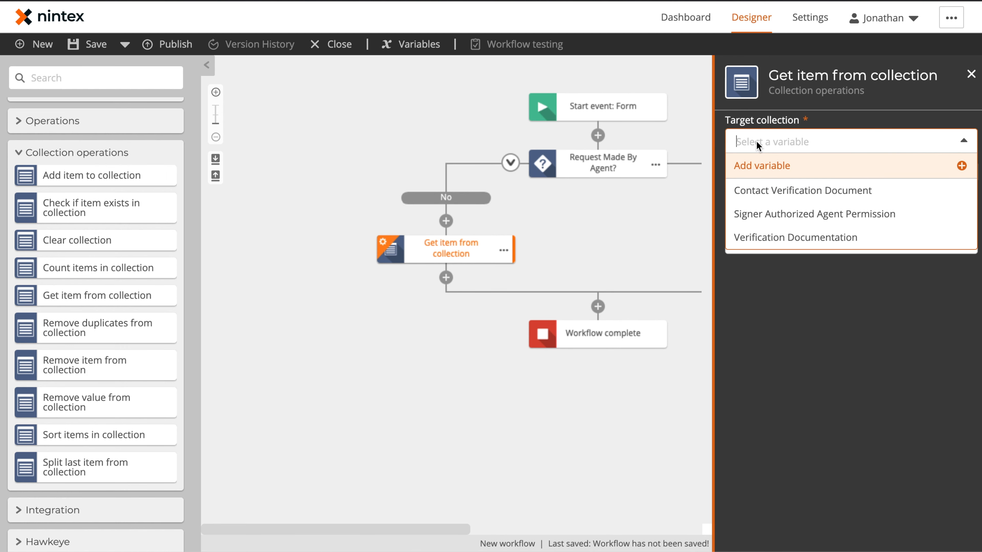
left_click(765, 237)
left_click(769, 183)
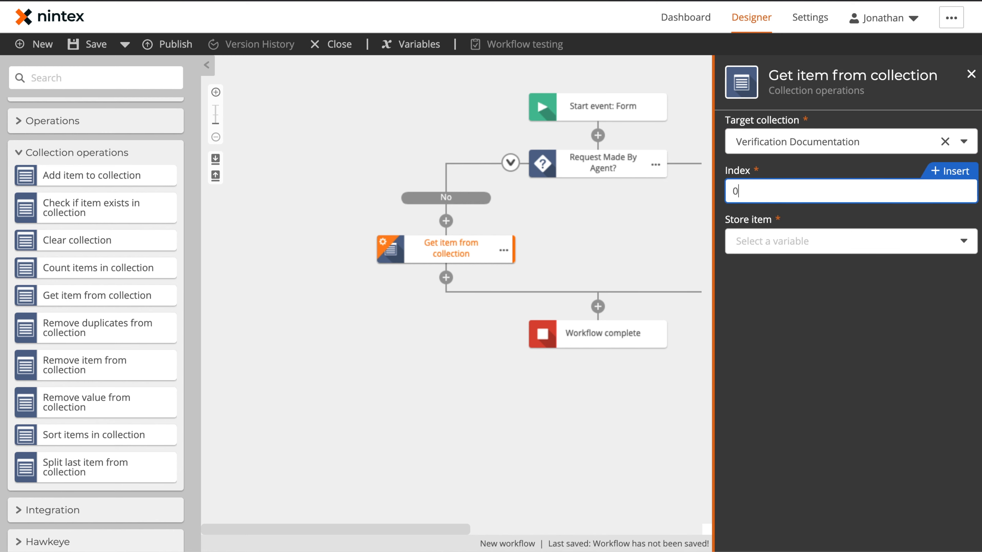
left_click(777, 241)
left_click(780, 267)
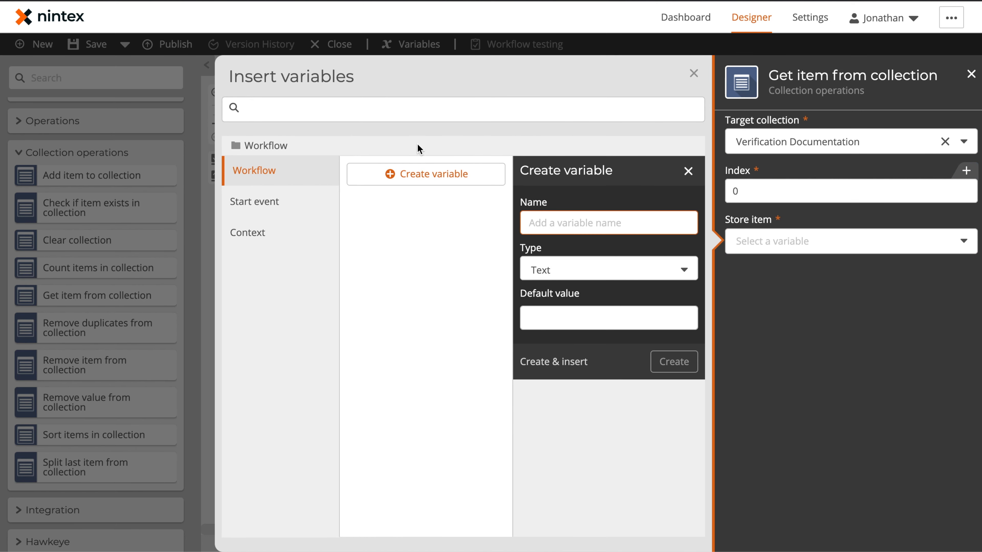
type("Verification Documentation File")
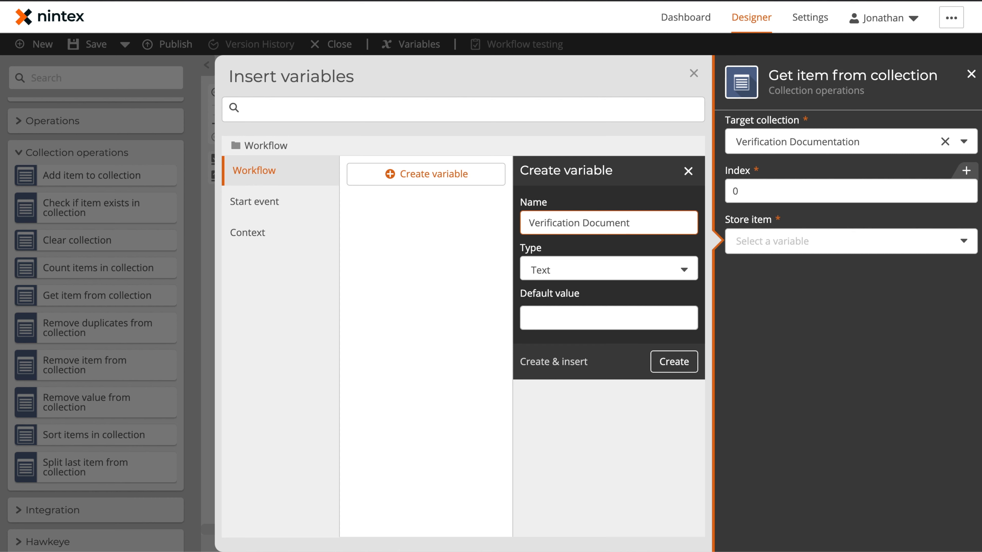
left_click(540, 276)
left_click(548, 409)
left_click(557, 310)
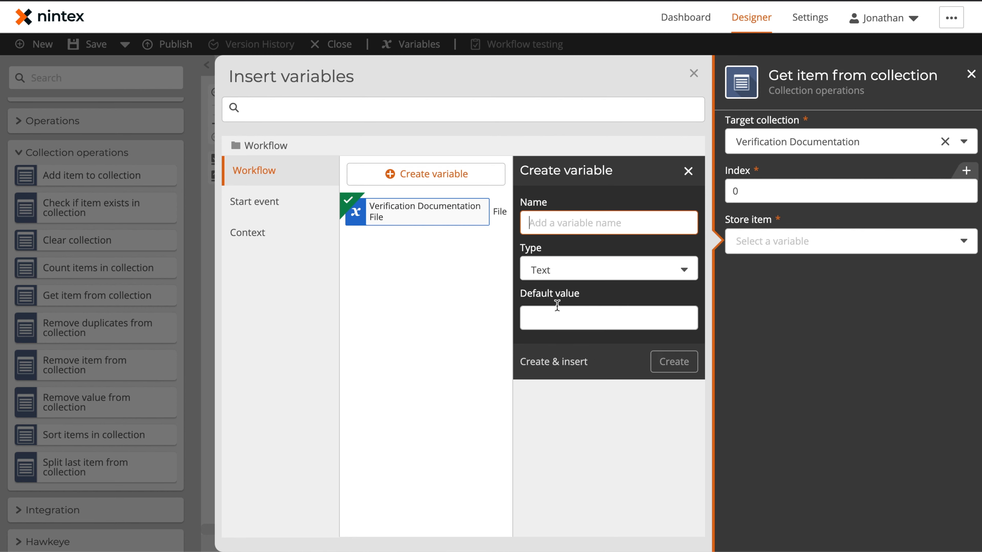
left_click(694, 74)
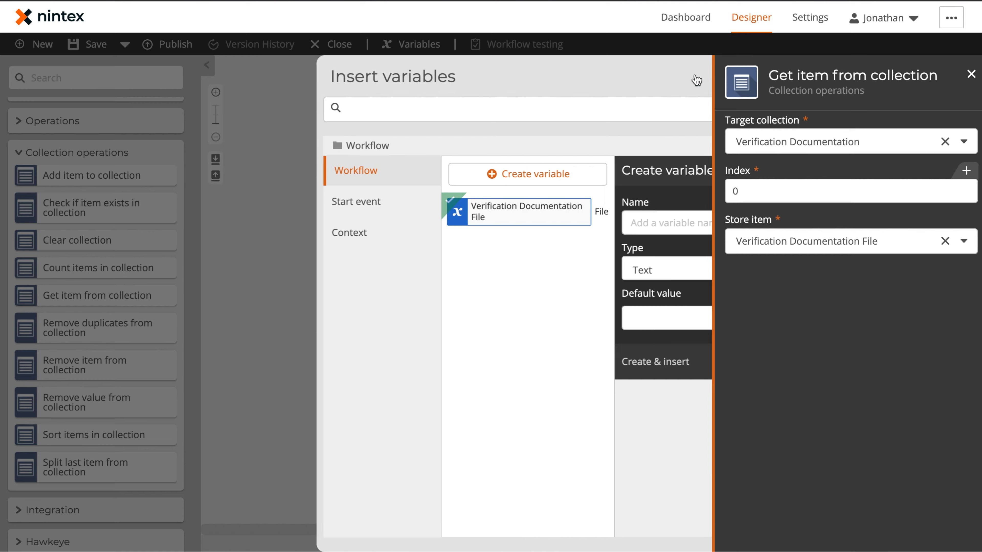
left_click(503, 250)
Step: Retitle the No-path collection step as 'Get Verification Documentation'
left_click(528, 252)
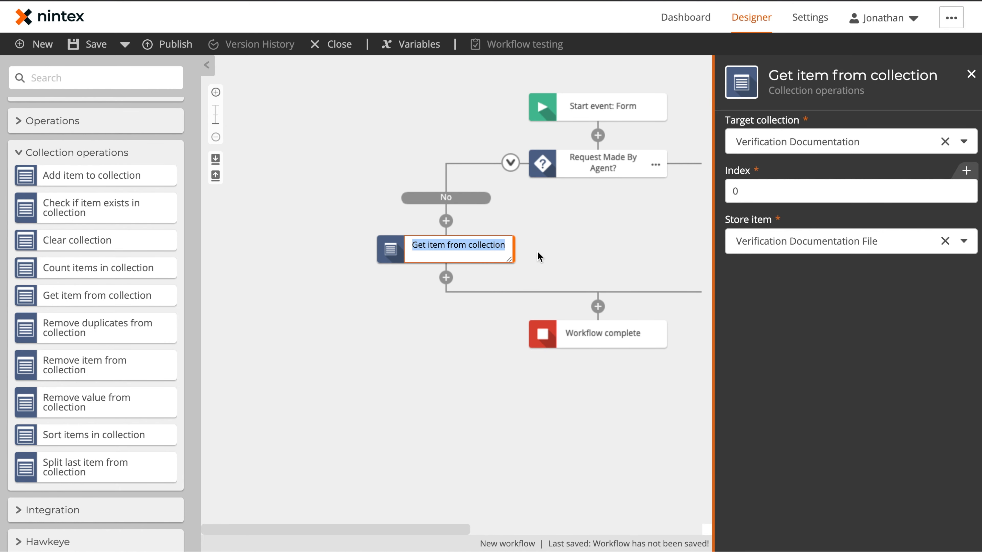
type("Get Verificat")
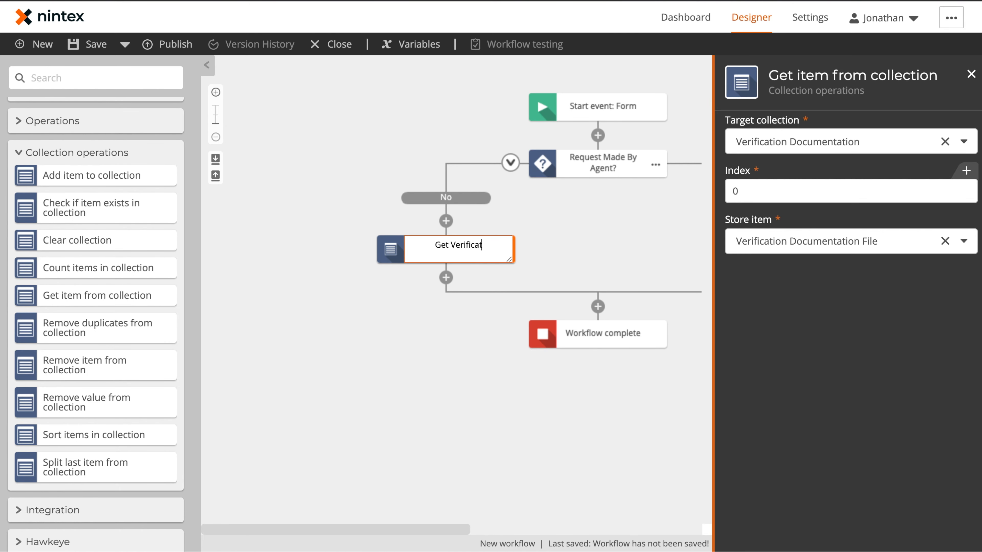
type("ion Documentation")
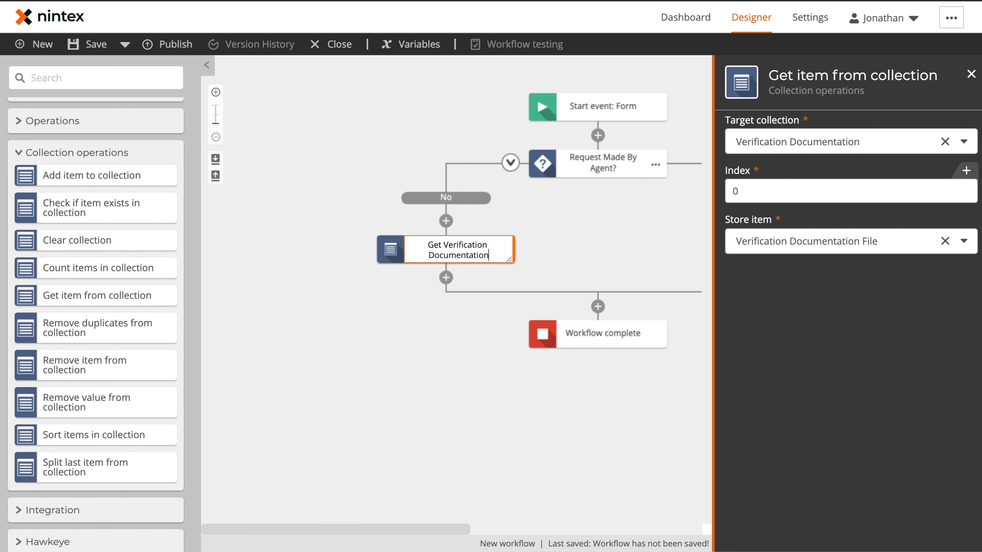
key("Return")
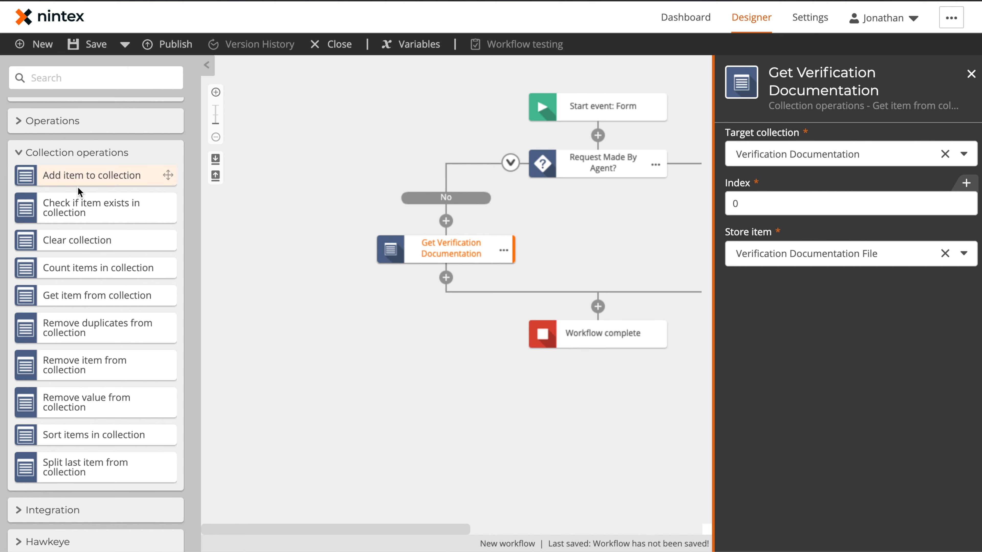
Step: Add a SharePoint Online 'Create an item' step below Get Verification Documentation
scroll(79, 192, "down", 8)
scroll(78, 193, "down", 10)
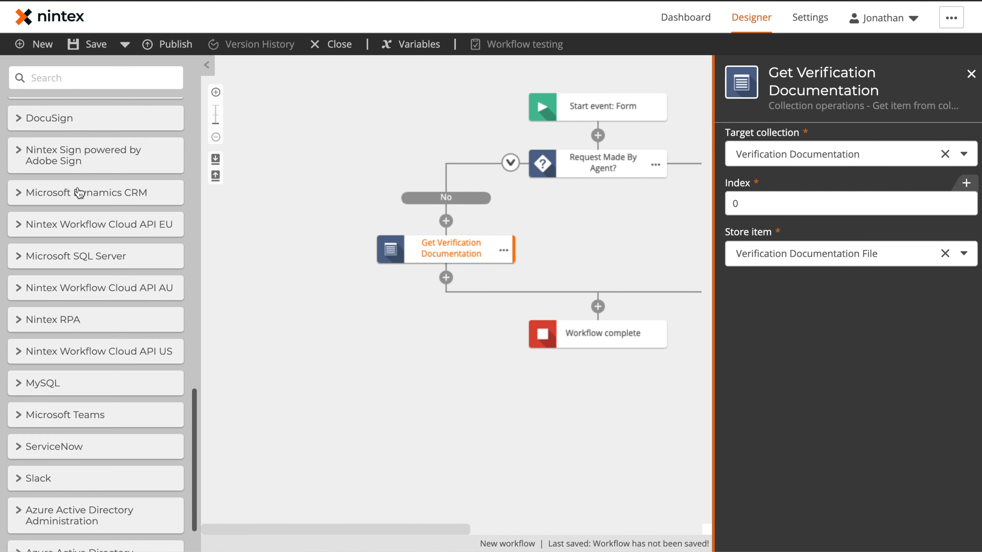
left_click(19, 525)
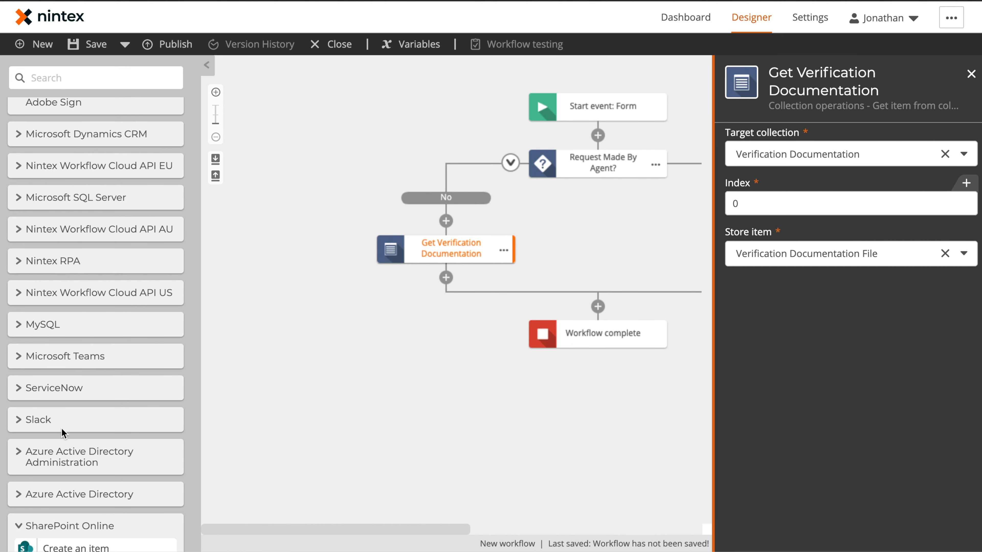
scroll(59, 432, "down", 8)
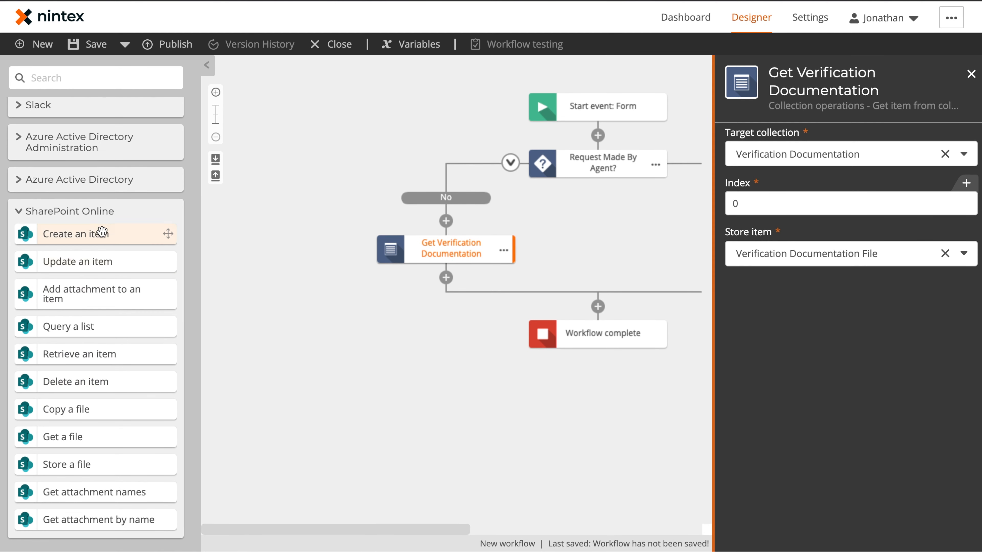
left_click_drag(102, 233, 460, 279)
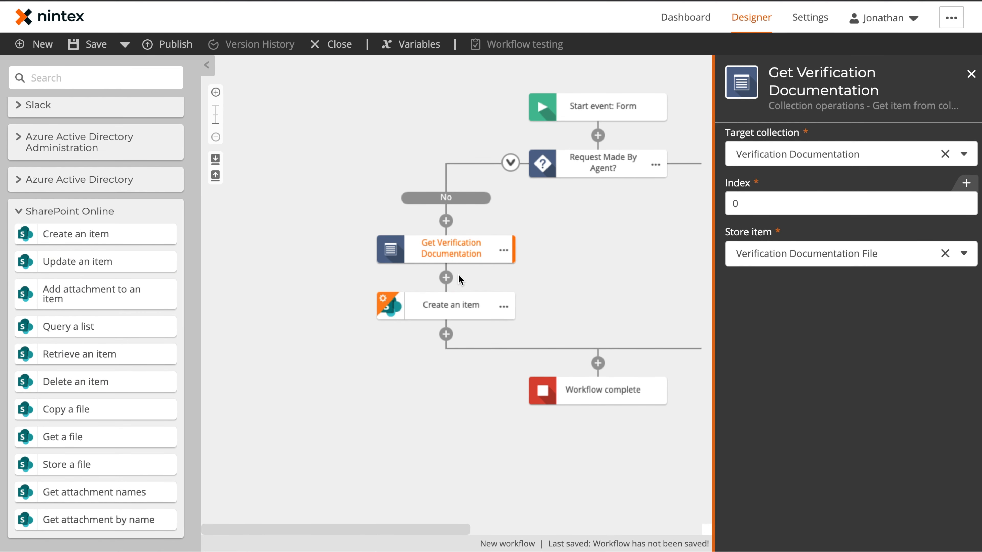
left_click(449, 314)
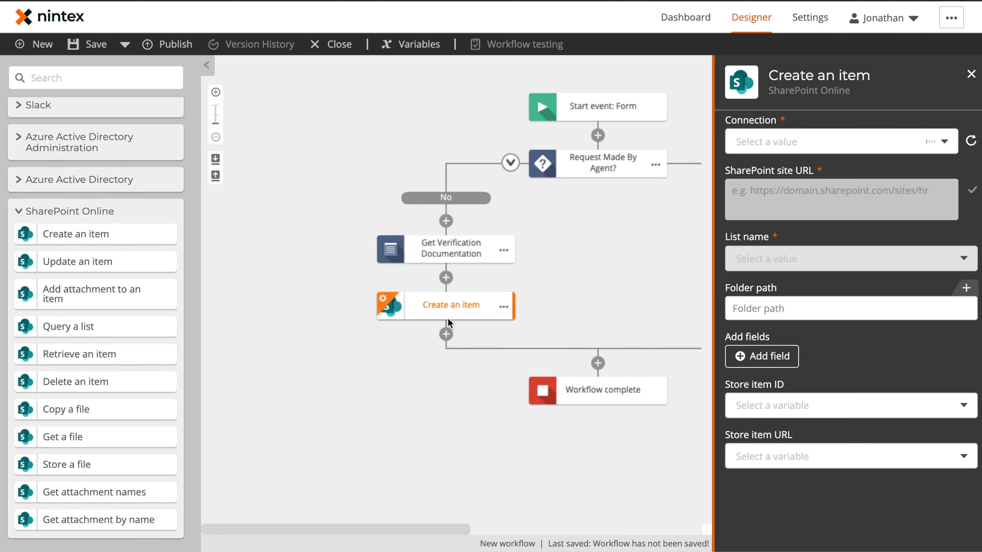
Step: Use the Office 365 connection and target the Privacy Requests list on the jbcore site
left_click(835, 141)
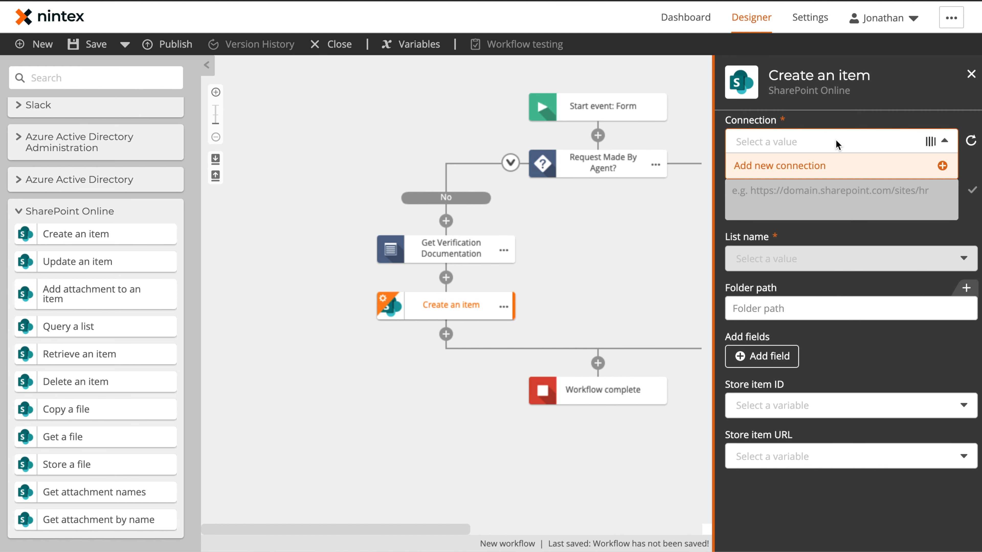
left_click(816, 224)
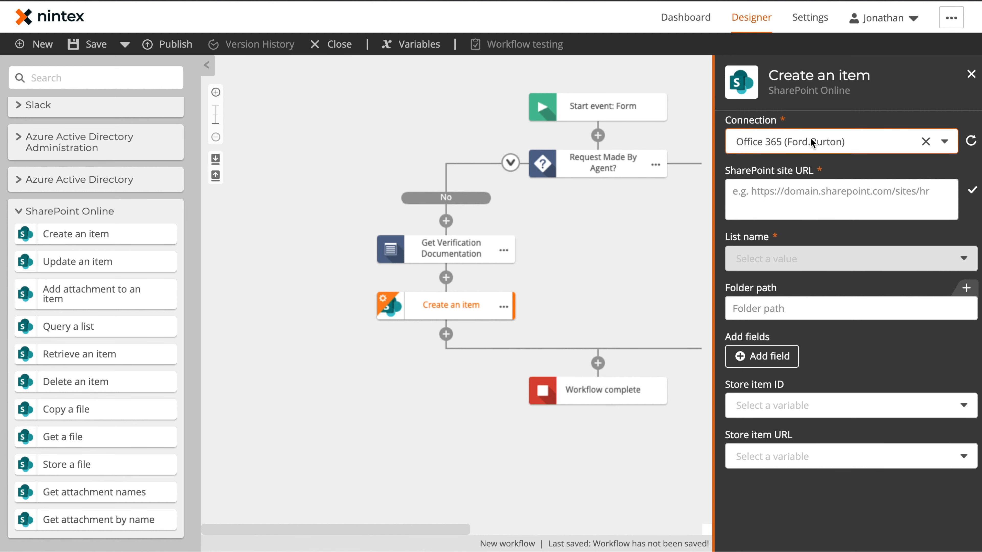
left_click(819, 196)
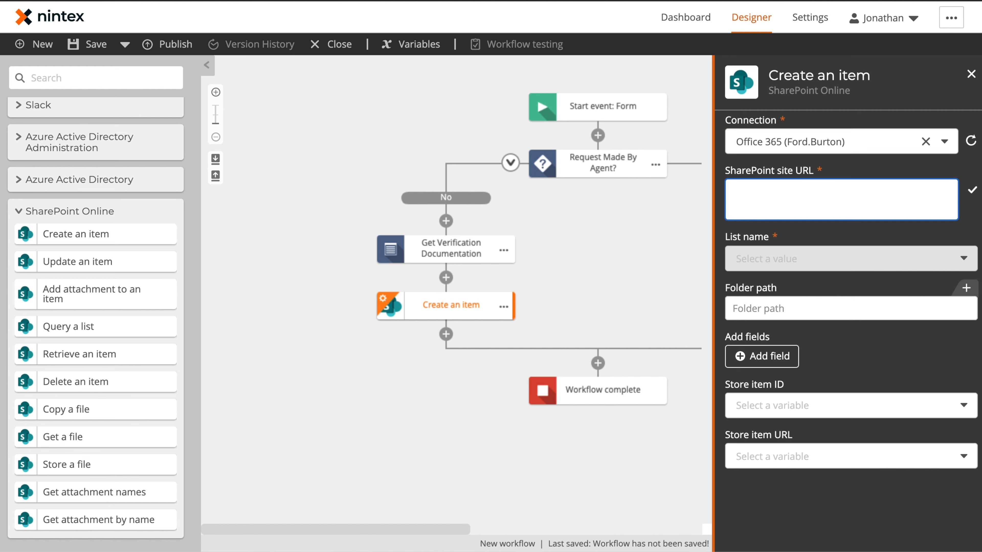
type("ht")
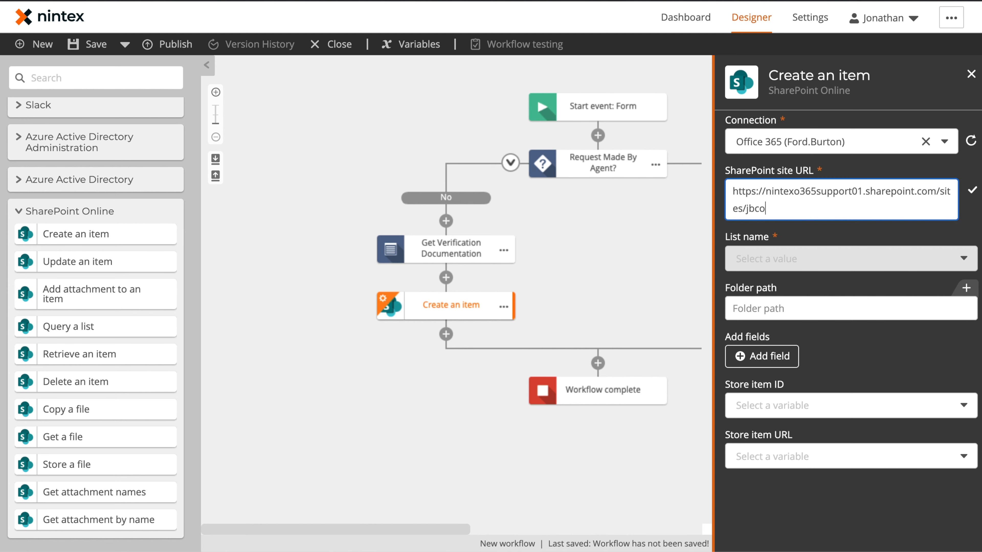
left_click(972, 190)
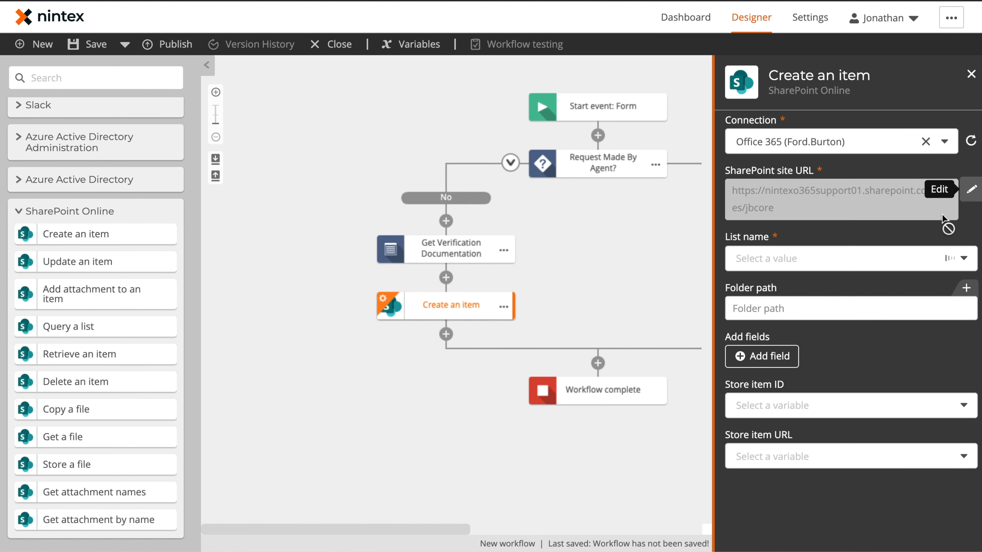
left_click(817, 269)
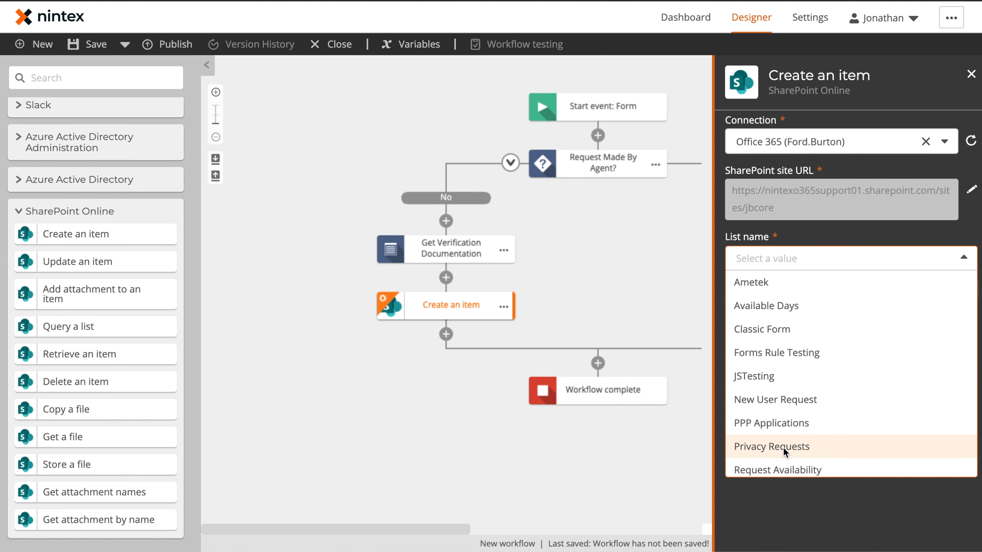
left_click(792, 447)
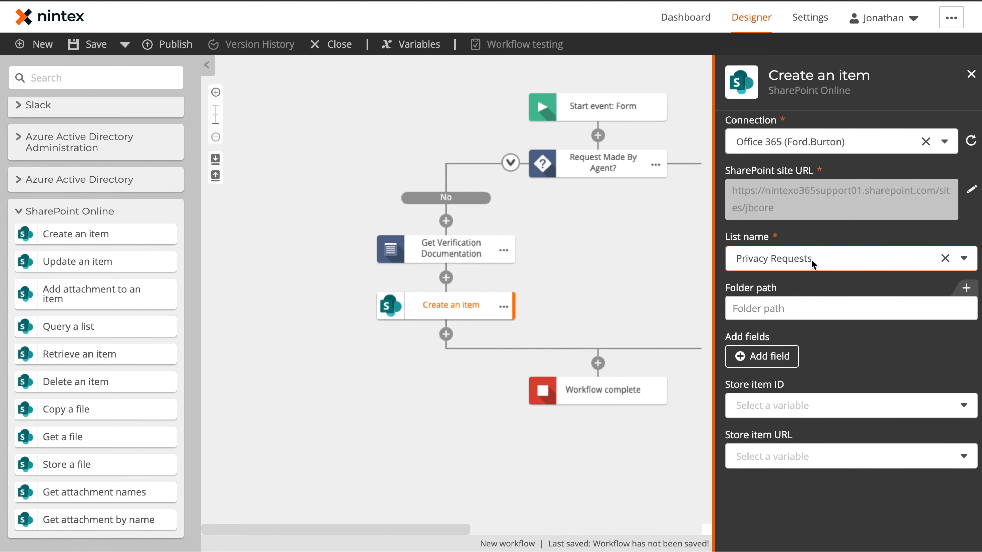
left_click(771, 355)
left_click(769, 412)
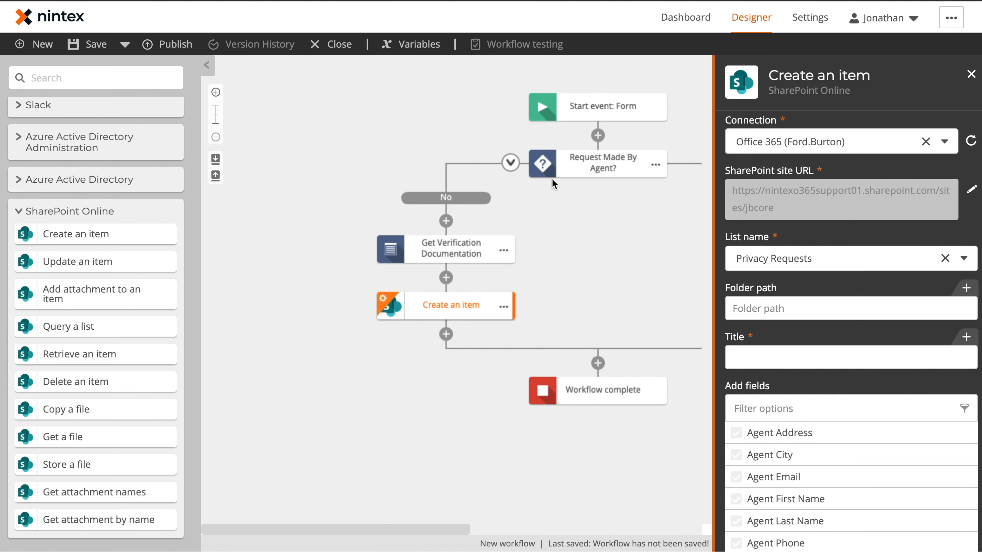
Step: Tick Contact Address, City, Email, First Name, Last Name and Phone in the field list
scroll(793, 357, "down", 4)
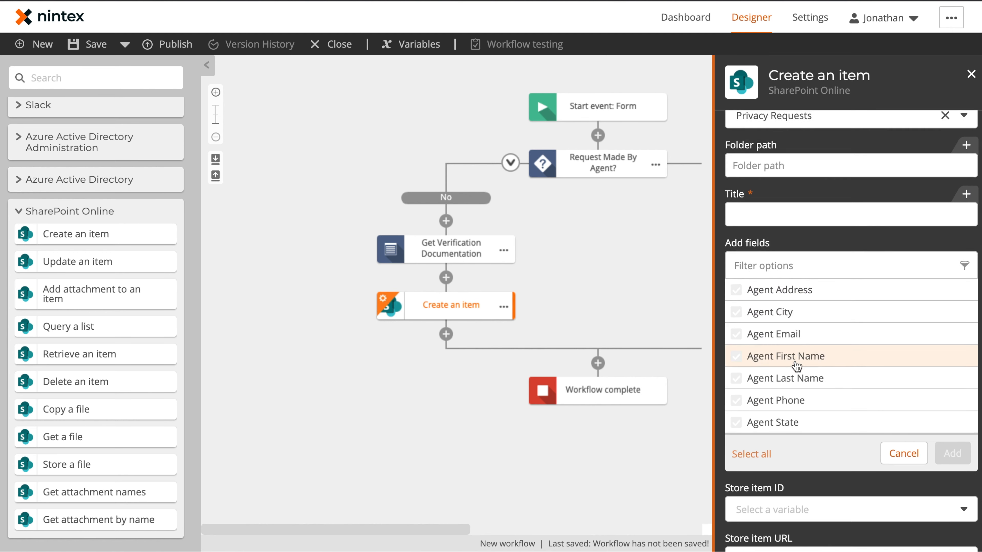
scroll(791, 339, "down", 3)
scroll(791, 339, "up", 3)
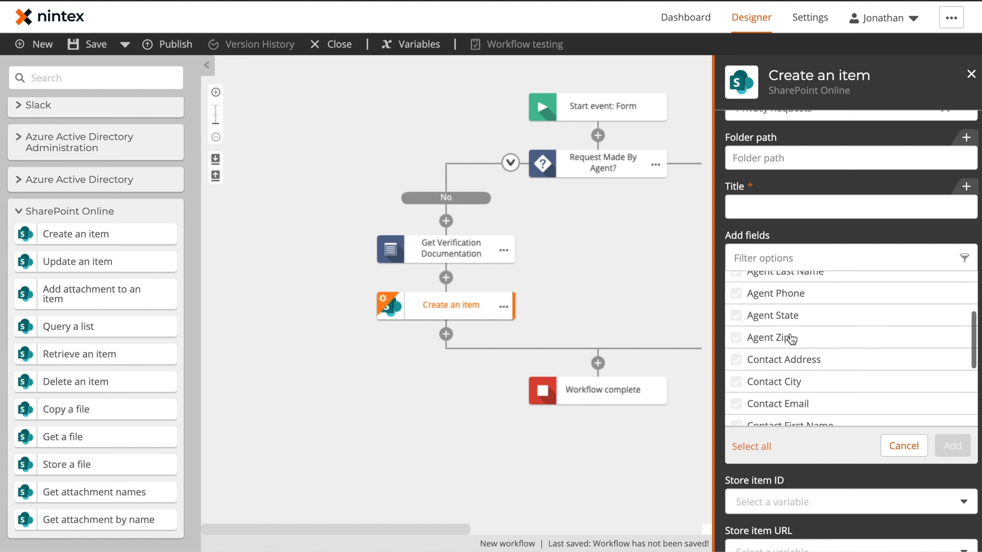
scroll(791, 339, "down", 4)
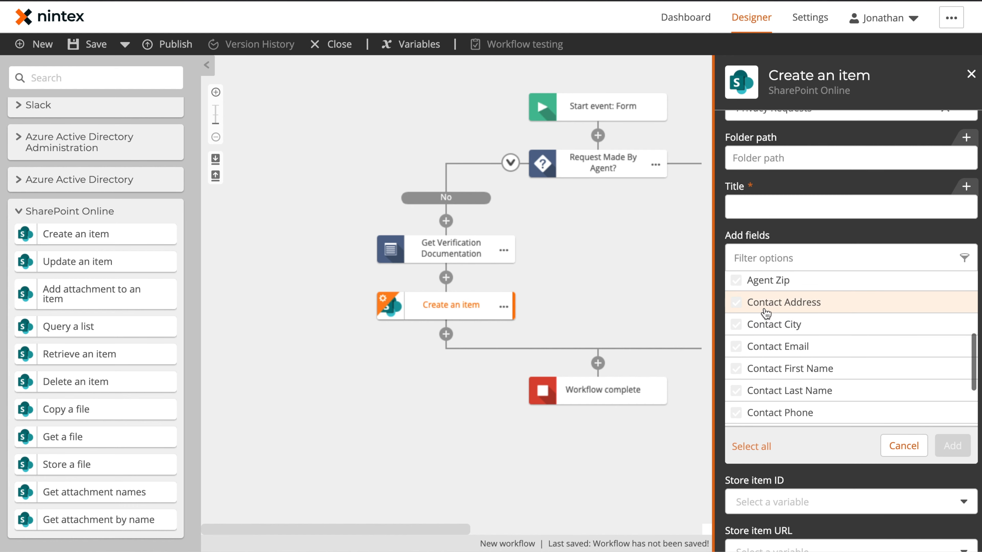
left_click(767, 312)
left_click(779, 308)
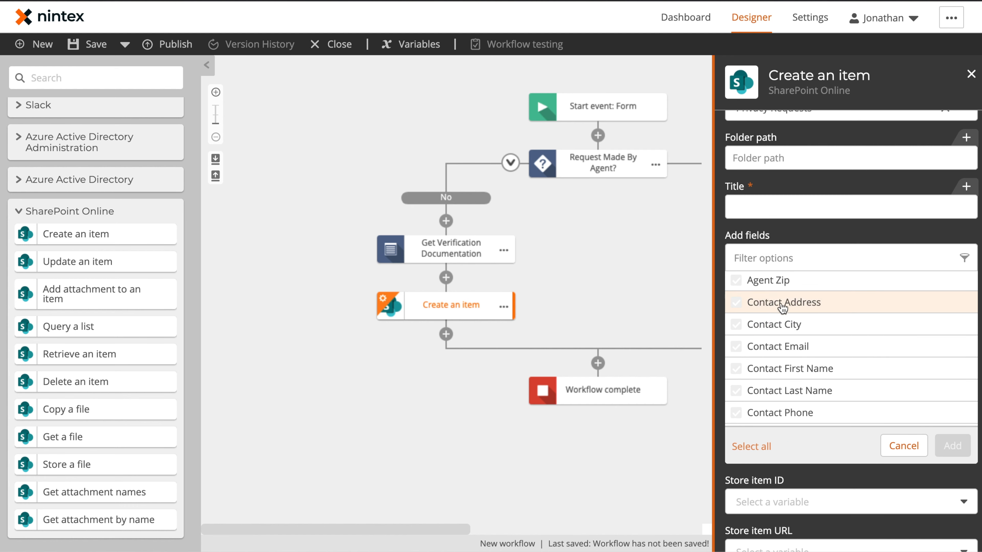
scroll(790, 328, "down", 3)
scroll(790, 348, "up", 3)
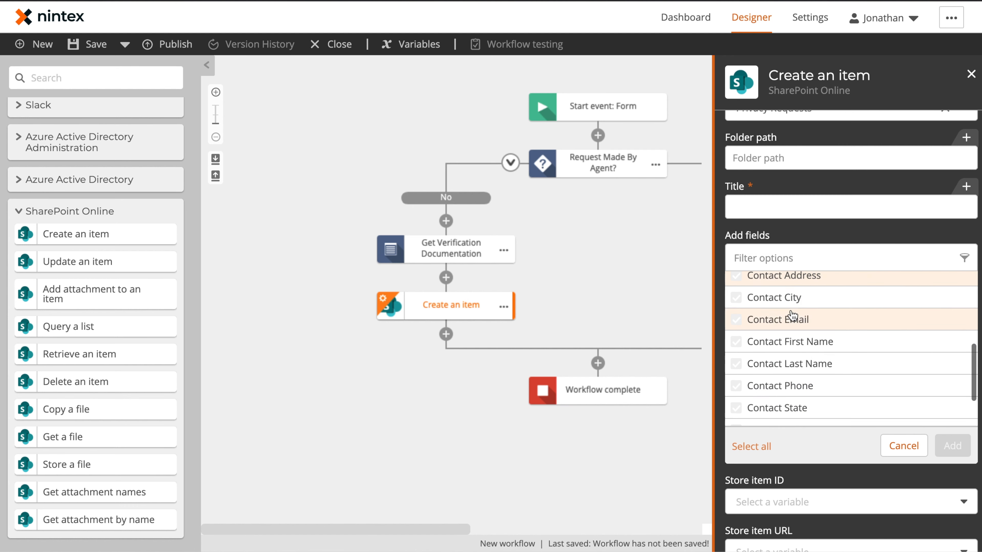
left_click(790, 284)
left_click(791, 297)
left_click(793, 320)
left_click(792, 342)
left_click(793, 364)
left_click(794, 385)
Step: Also tick Contact State, Contact Zip, Request by Agent? and Request Type, then add the fields
scroll(793, 390, "down", 2)
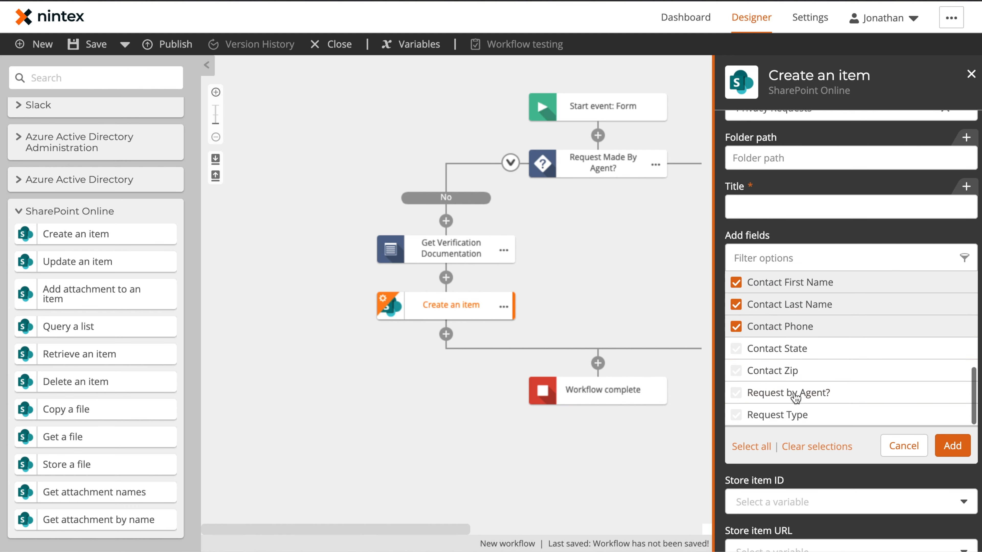
left_click(795, 354)
left_click(795, 371)
left_click(793, 392)
left_click(778, 416)
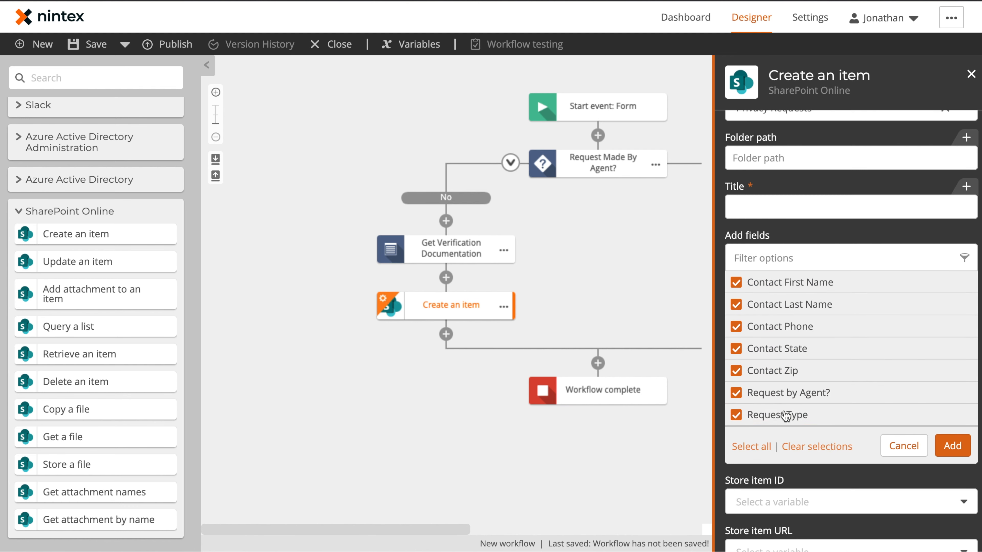
left_click(962, 449)
left_click(801, 207)
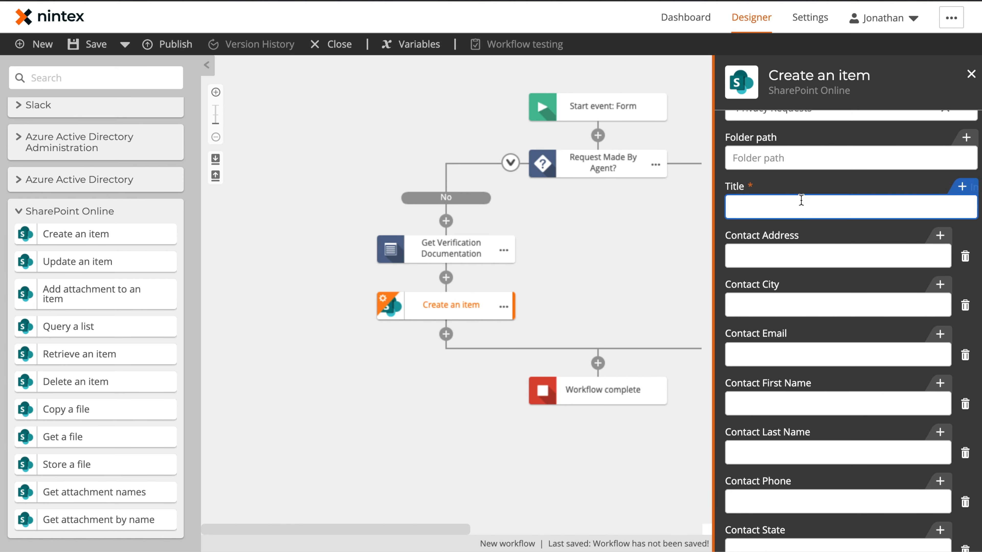
left_click(947, 187)
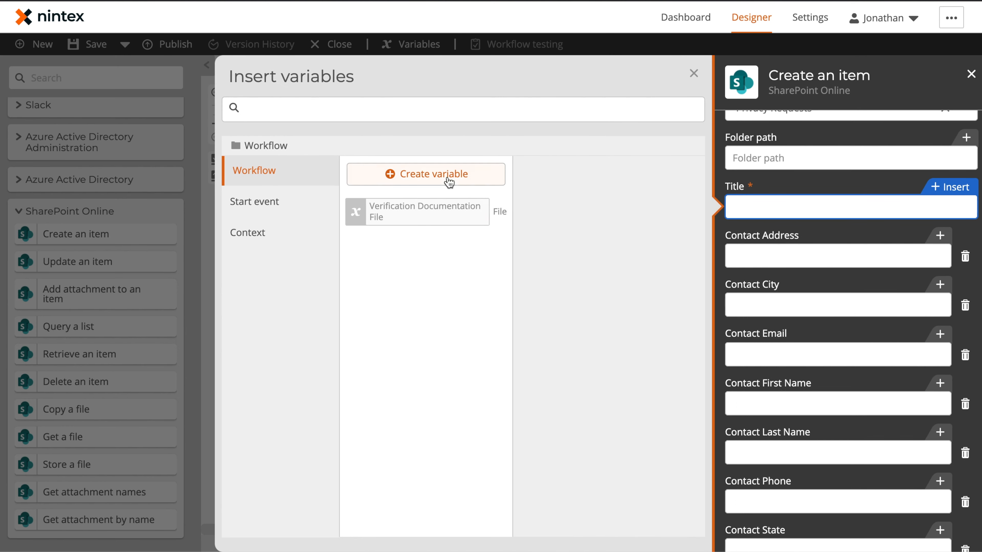
Step: Set the Title to the form's First Name and Last Name followed by 'CCPA Request'
left_click(292, 209)
scroll(442, 290, "down", 3)
scroll(442, 290, "down", 12)
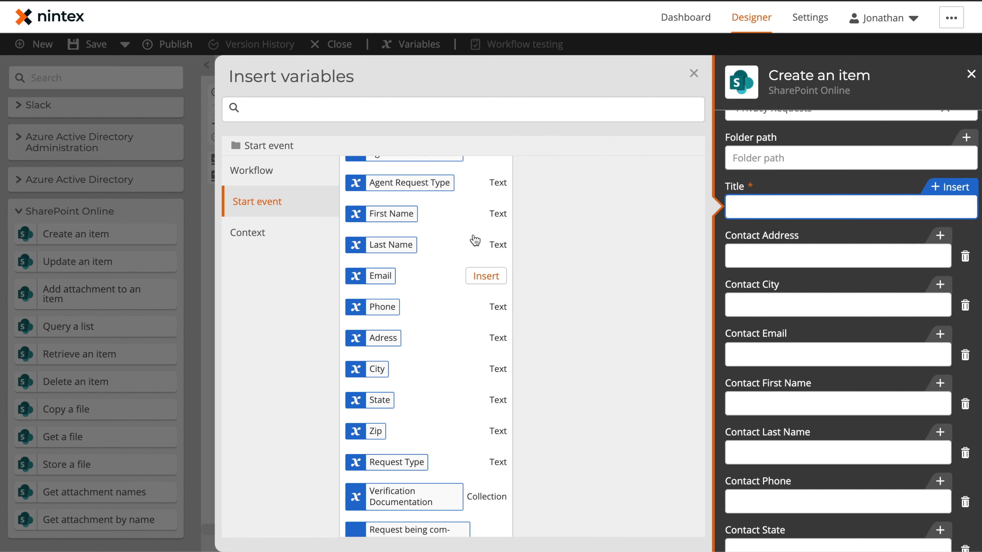
left_click(485, 214)
left_click(486, 244)
type("CCPA Request")
key("Tab")
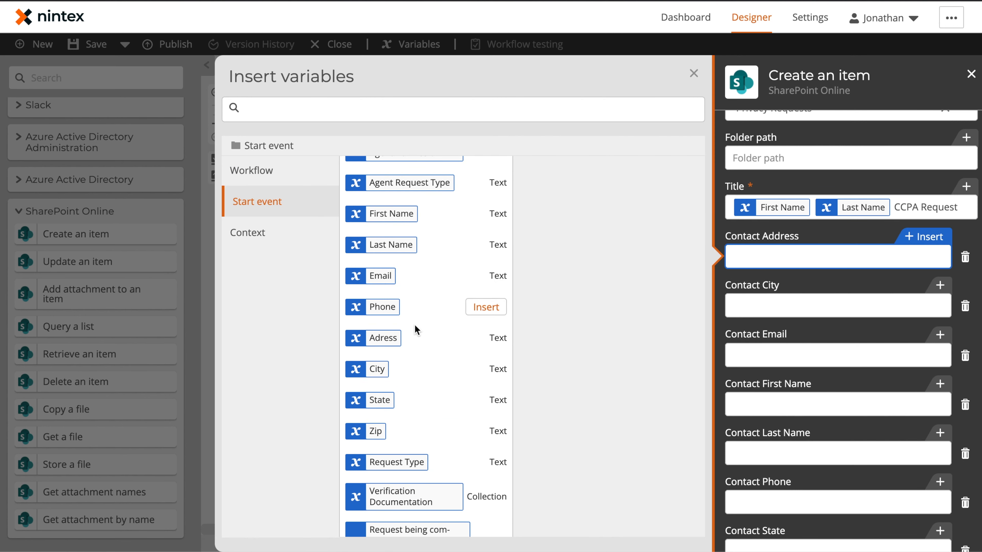
Step: Map Contact Address, City, Email, First Name, Last Name and Phone to the form's values
left_click(486, 338)
key("Tab")
left_click(485, 369)
key("Tab")
left_click(486, 276)
key("Tab")
left_click(485, 214)
key("Tab")
left_click(486, 245)
Step: Map Contact State, Contact Zip, Request by Agent? and Request Type to the form's values
key("Tab")
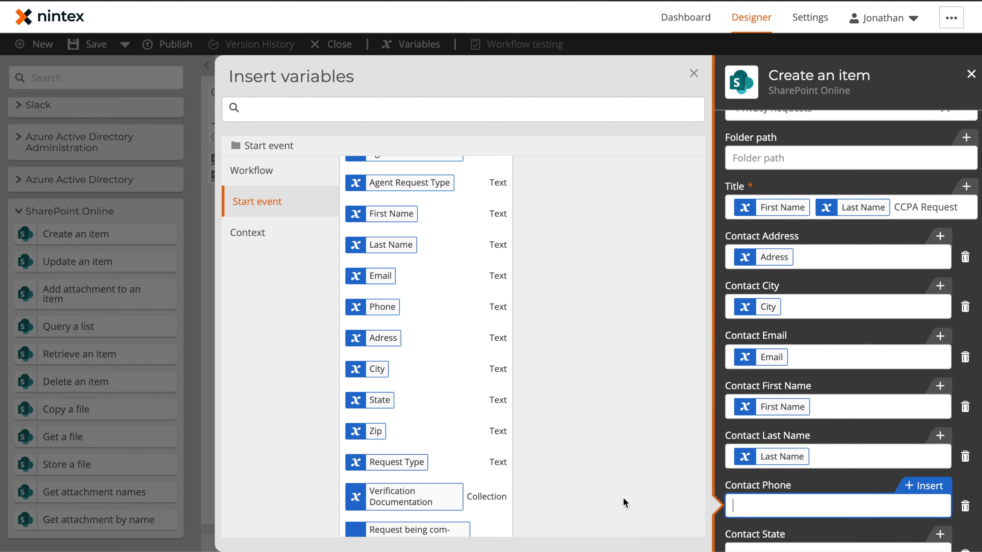
left_click(485, 306)
left_click(795, 293)
left_click(257, 202)
left_click(486, 371)
key("Tab")
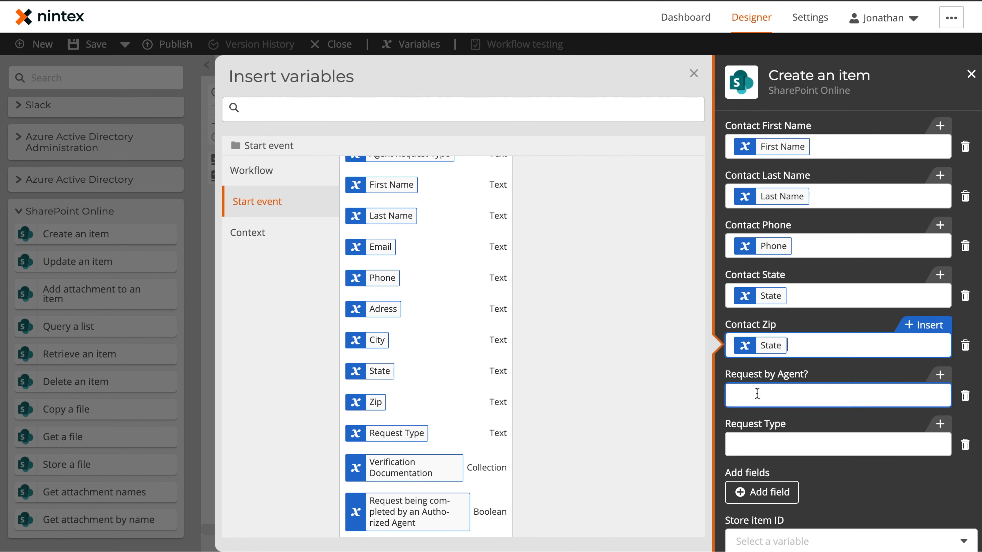
left_click(486, 402)
key("Tab")
key("Tab")
left_click(486, 433)
left_click(758, 393)
left_click(490, 512)
Step: Store the new item's ID in a new Integer variable named Item ID
scroll(744, 198, "down", 3)
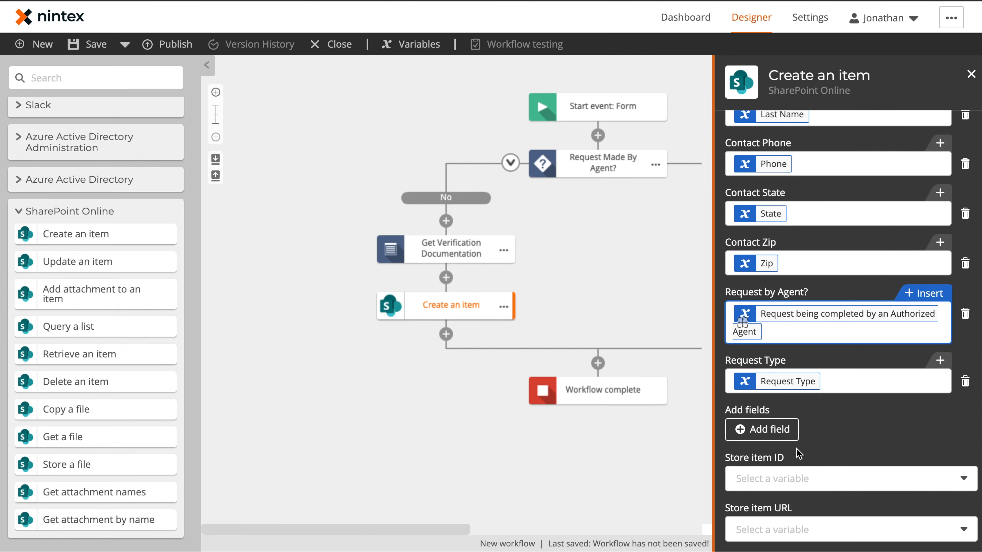
left_click(781, 479)
left_click(763, 499)
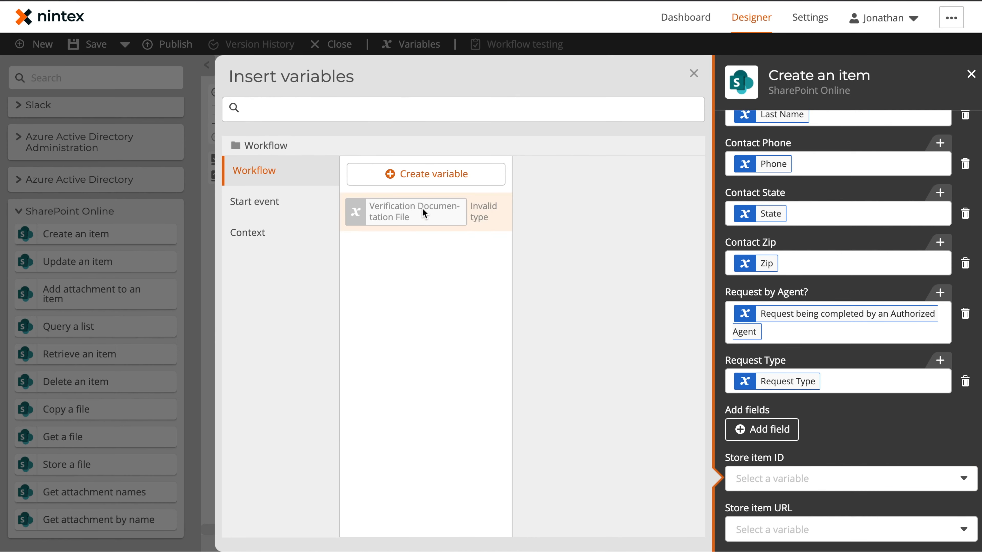
left_click(427, 175)
type("Item ID")
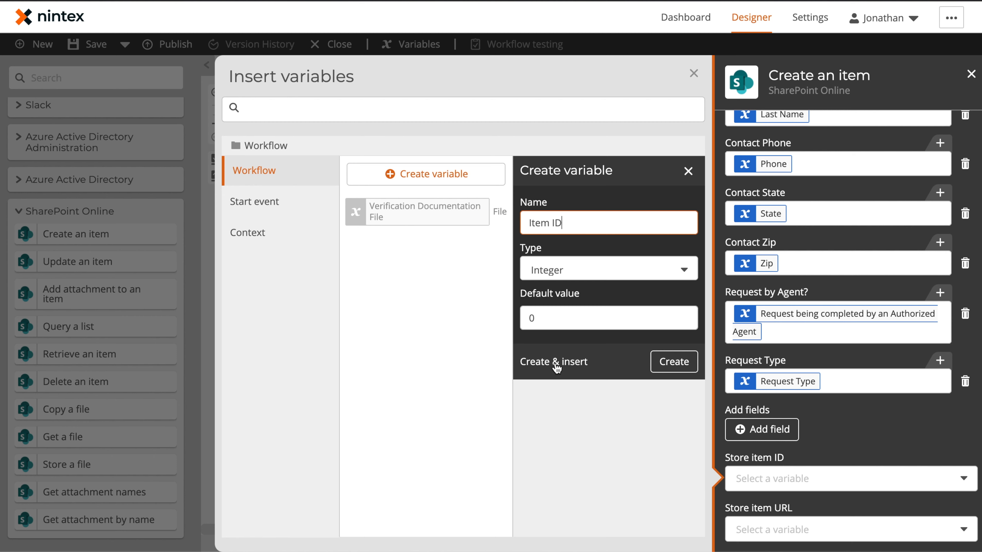
left_click(556, 367)
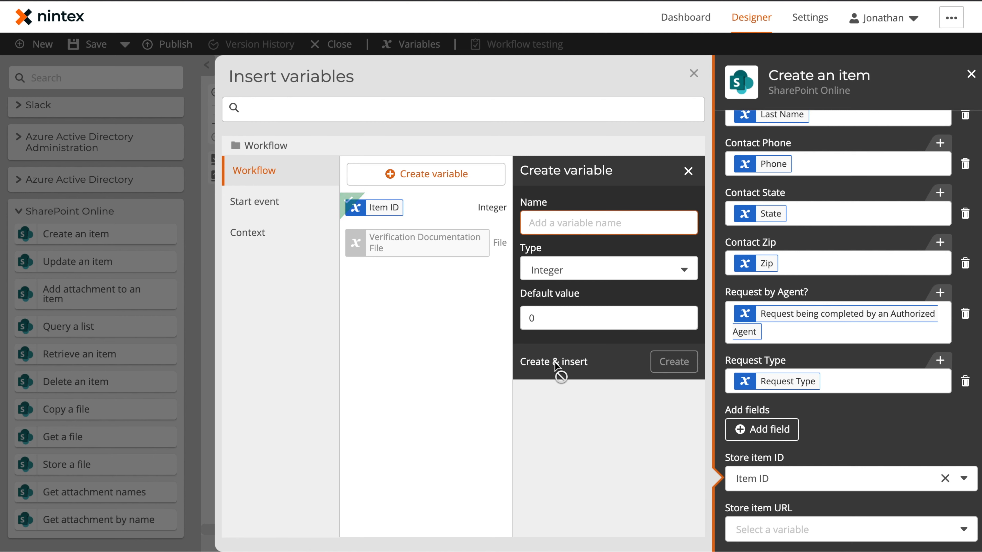
left_click(693, 74)
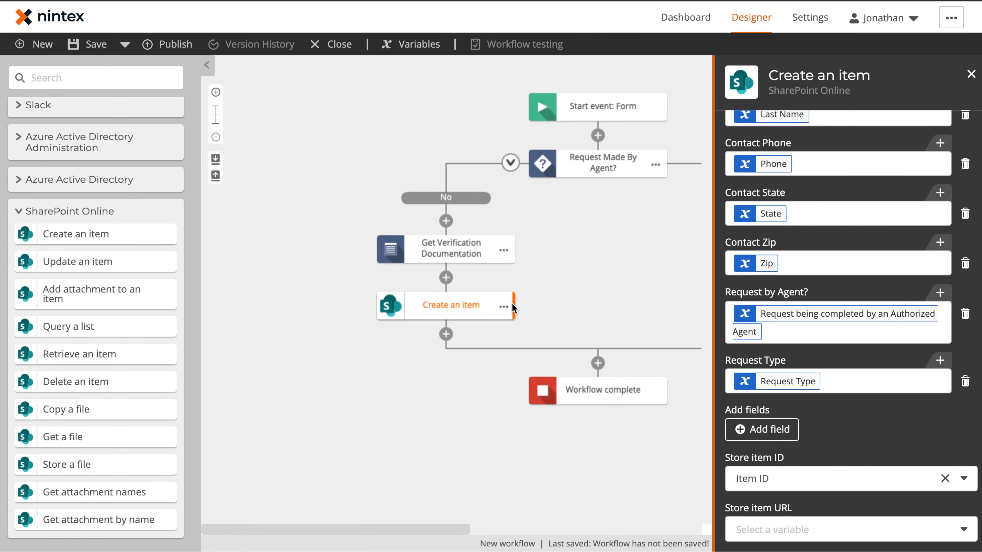
Step: Rename the create-item step to 'Create New Customer Request'
left_click(503, 306)
left_click(543, 308)
type("Create New Customer Request")
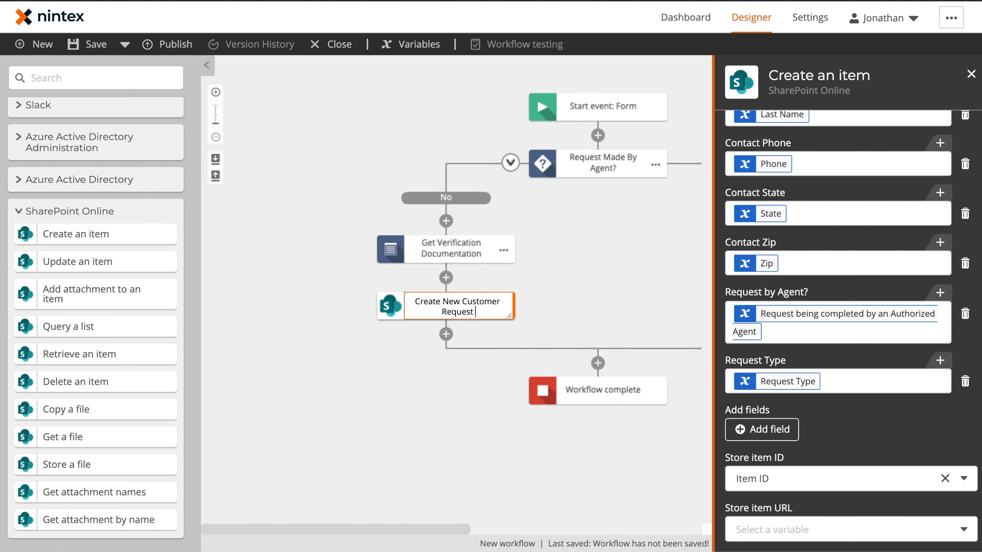
key("Return")
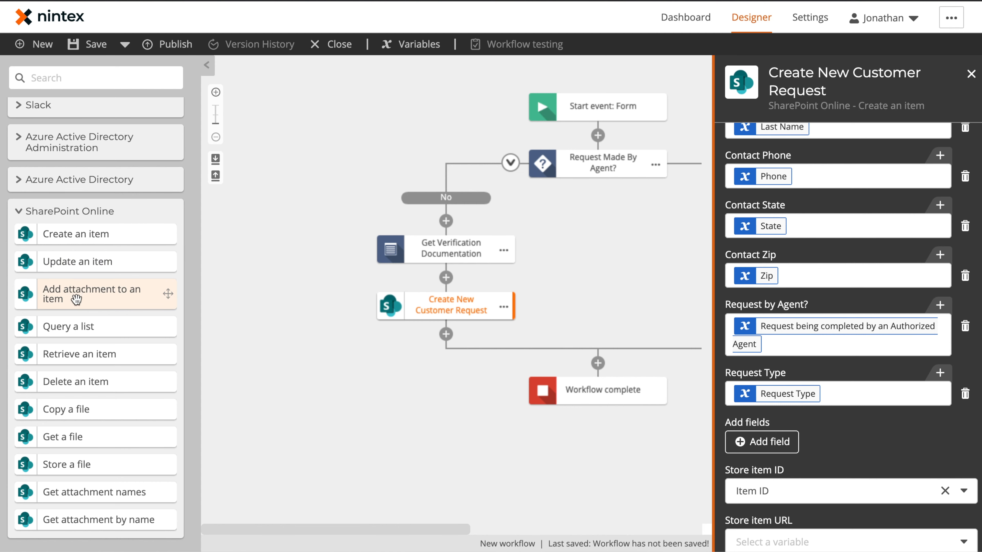
Step: Add an attachment step below Create New Customer Request that attaches the Verification Documentation File
left_click_drag(76, 298, 463, 339)
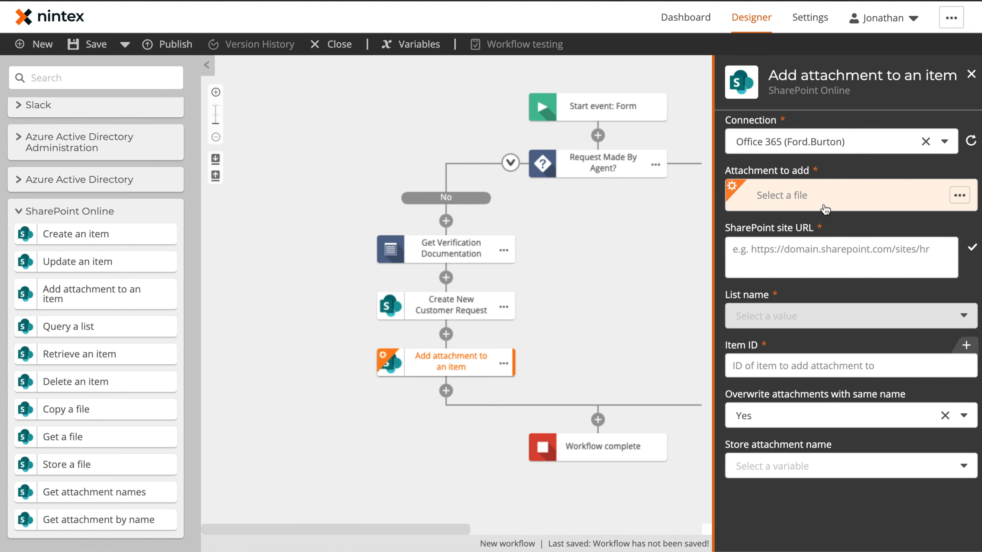
left_click(827, 203)
left_click(768, 259)
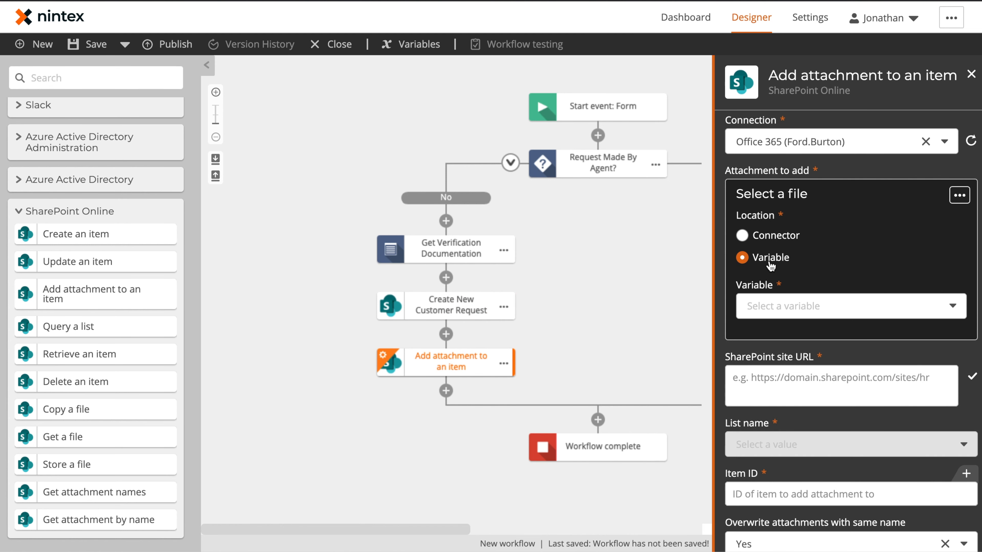
left_click(792, 306)
left_click(796, 356)
Step: Point the attachment at the jbcore site's Privacy Requests list, using the Item ID variable
left_click(847, 376)
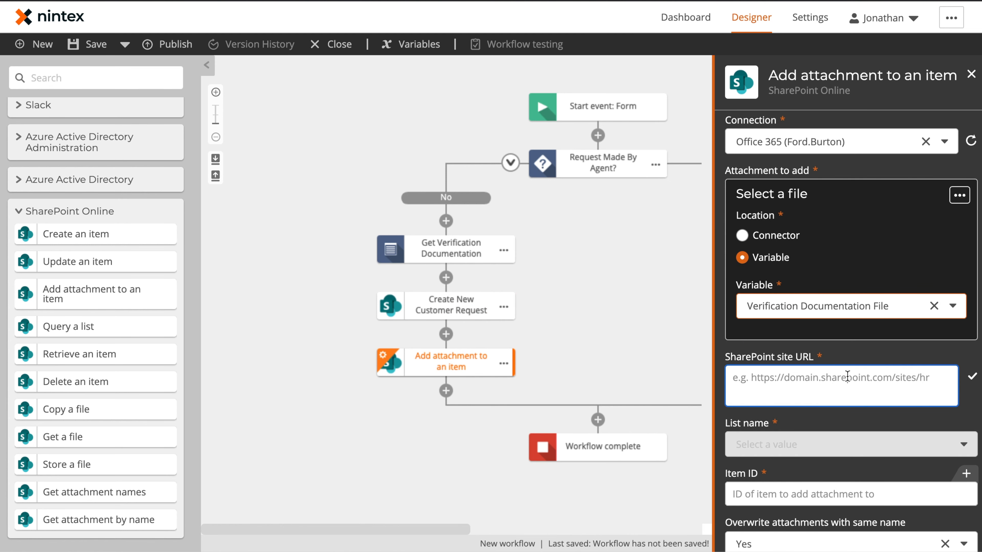
type("https://nintexo365support01.sharepoint.com/sites")
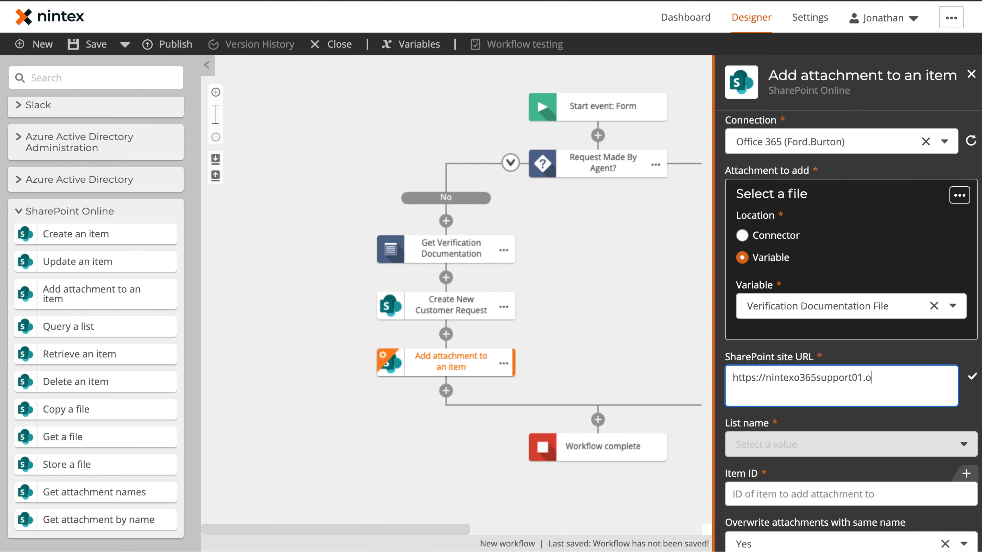
type("/jbcore")
left_click(972, 376)
left_click(888, 444)
left_click(815, 404)
left_click(783, 430)
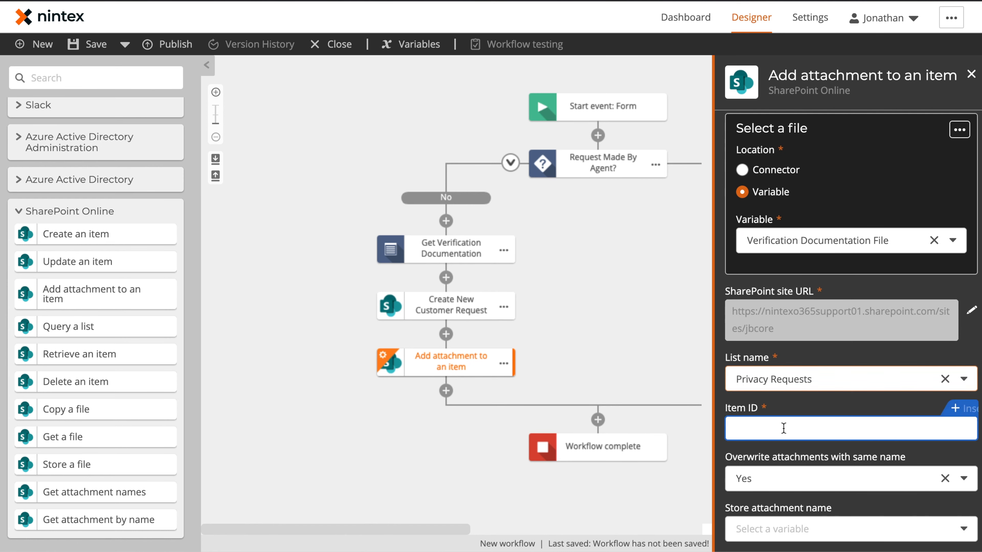
left_click(924, 417)
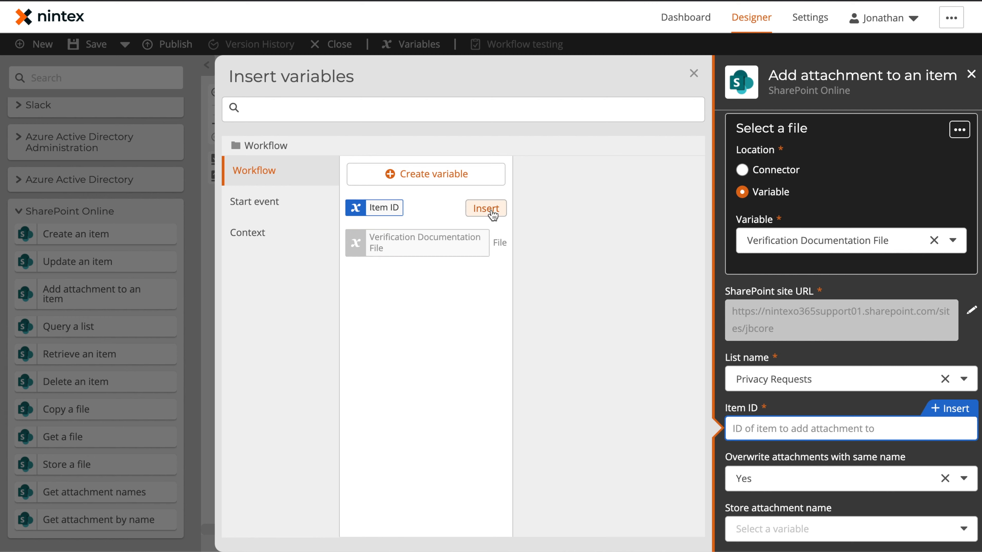
left_click(486, 208)
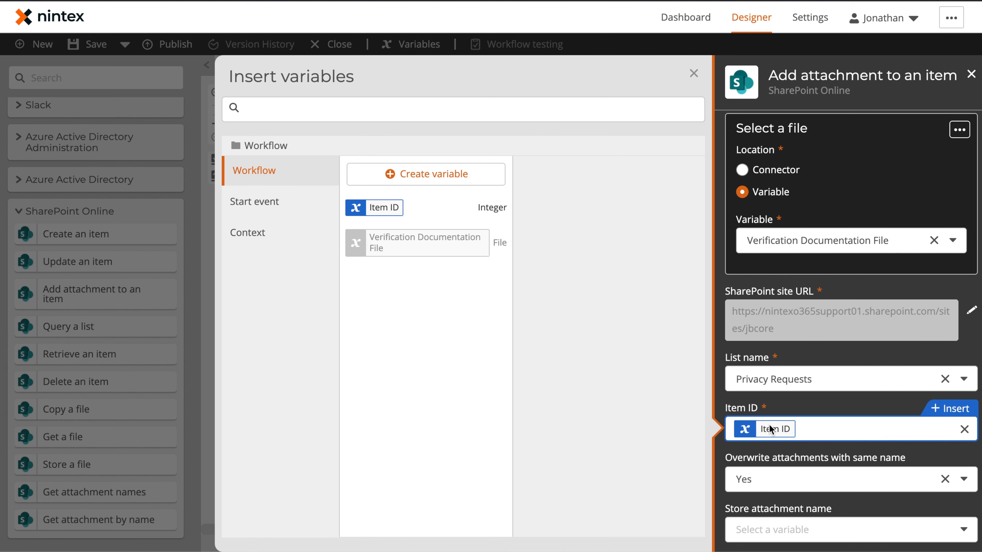
left_click(693, 74)
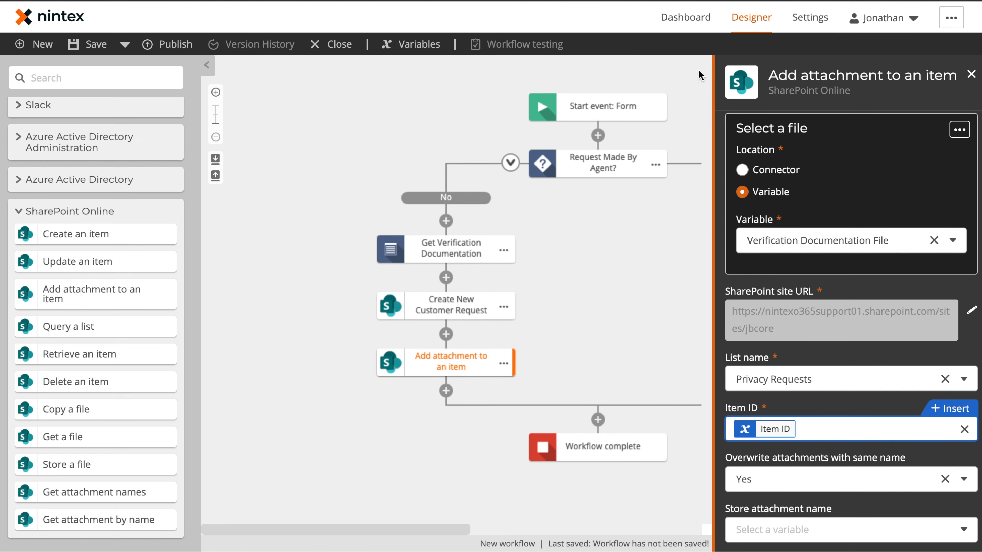
Step: Rename the attachment step to 'Add Verification Document to Item'
left_click(503, 364)
left_click(544, 364)
type("Add V")
type("eri")
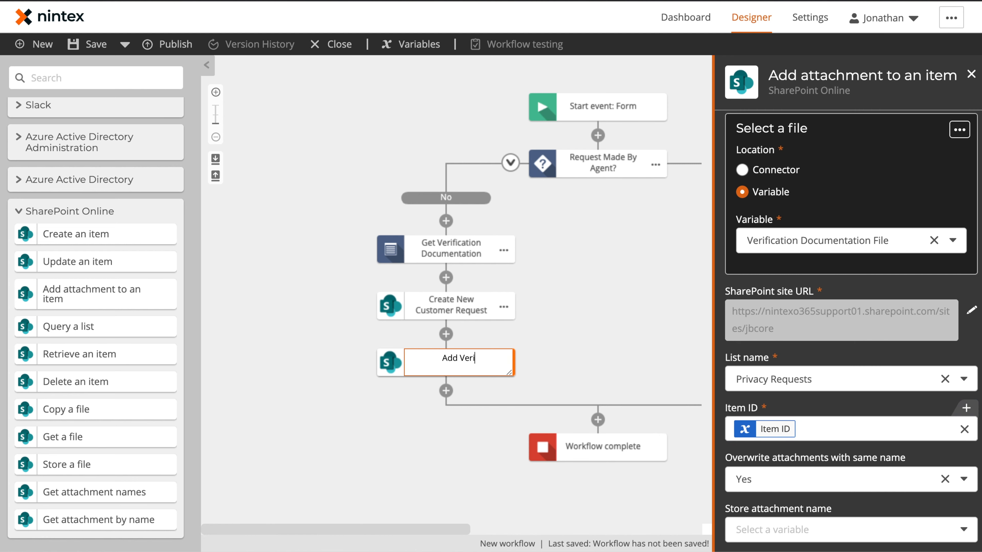
type("fication Document")
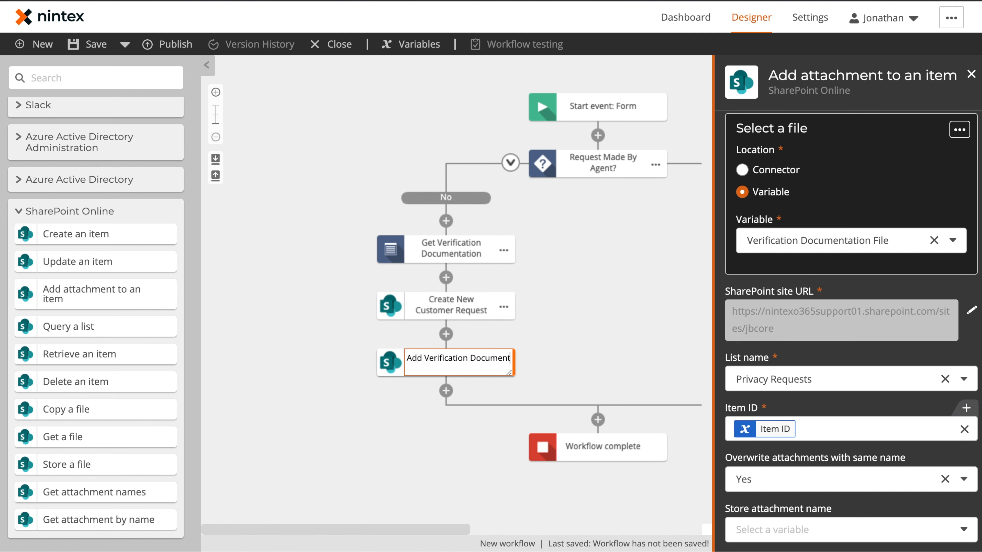
type(" to Item")
key("Return")
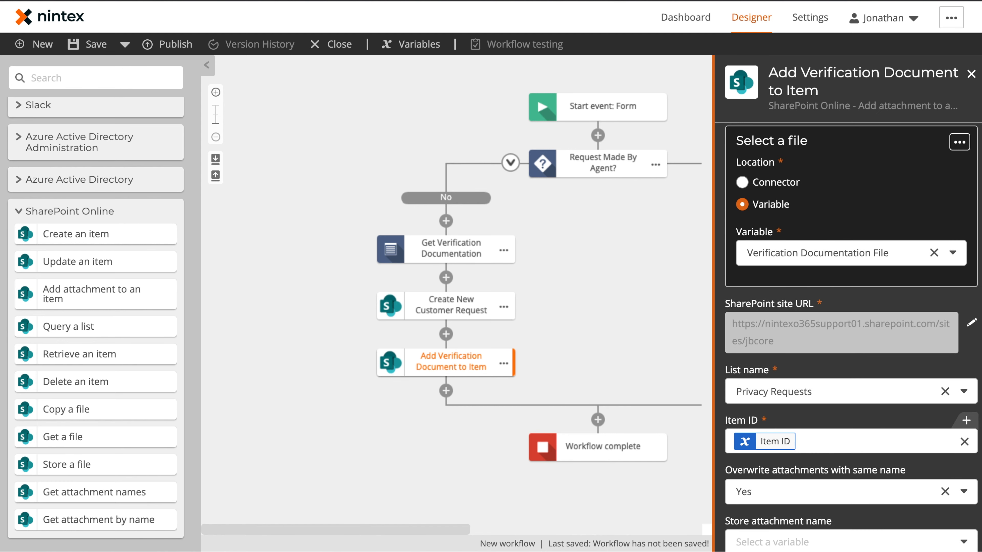
left_click(355, 300)
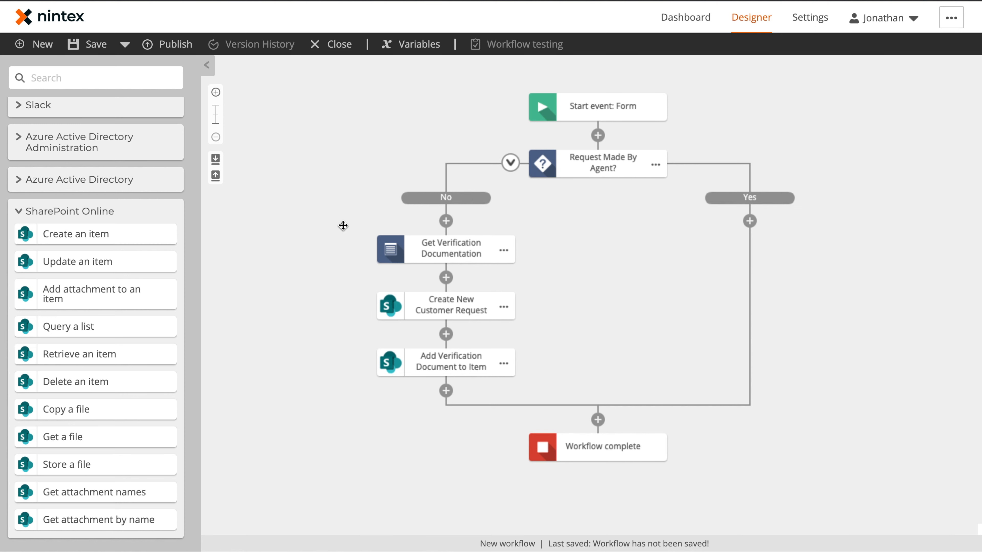
Step: Add a Branch by condition step below the attachment step
left_click(46, 212)
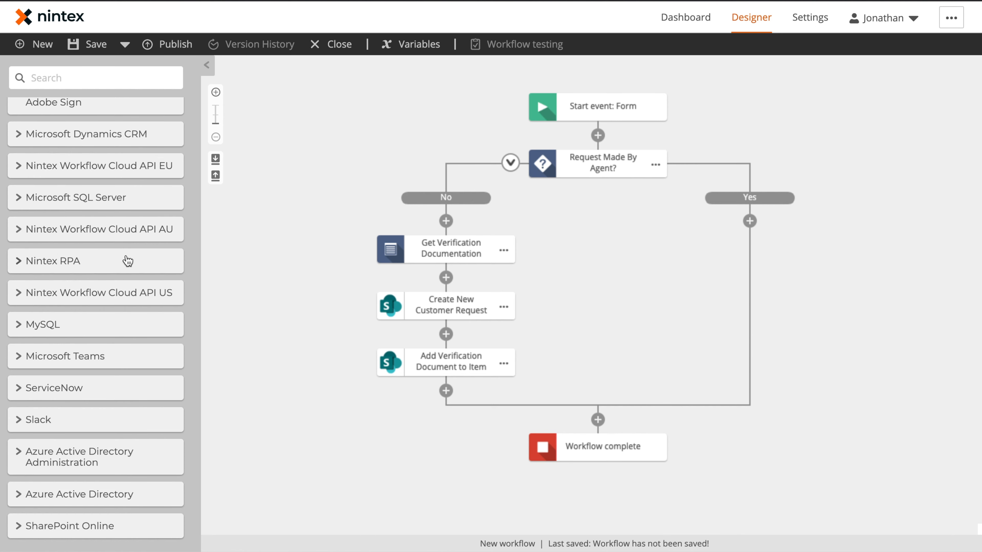
scroll(128, 260, "up", 10)
scroll(128, 260, "down", 5)
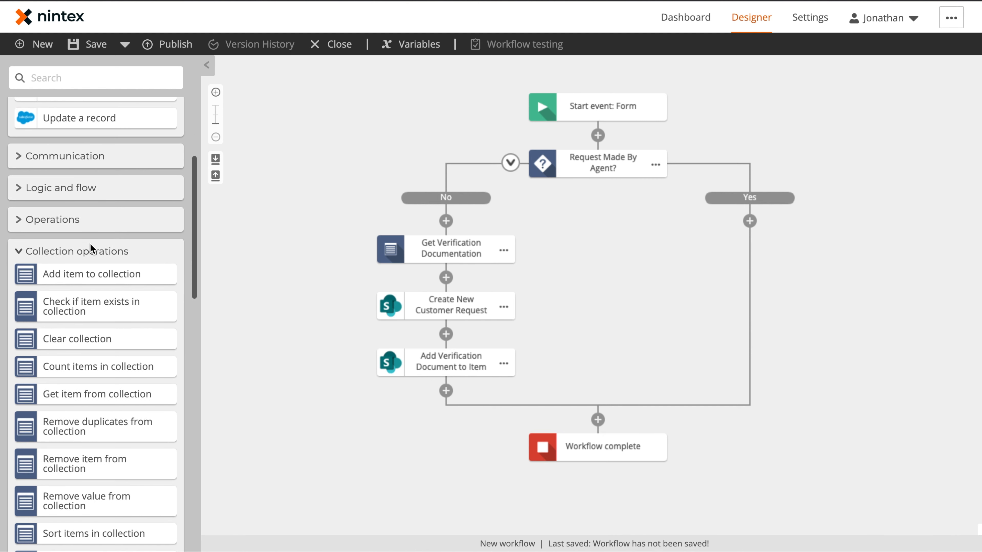
left_click(45, 189)
left_click_drag(63, 210, 443, 391)
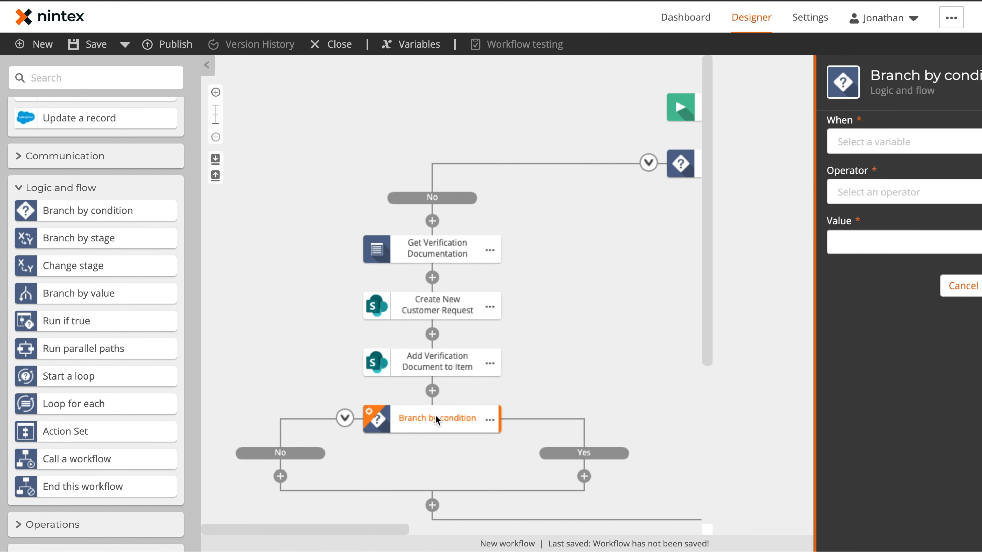
Step: Set the condition to Request Type equals 'Opt-out of the sale of information'
left_click(841, 142)
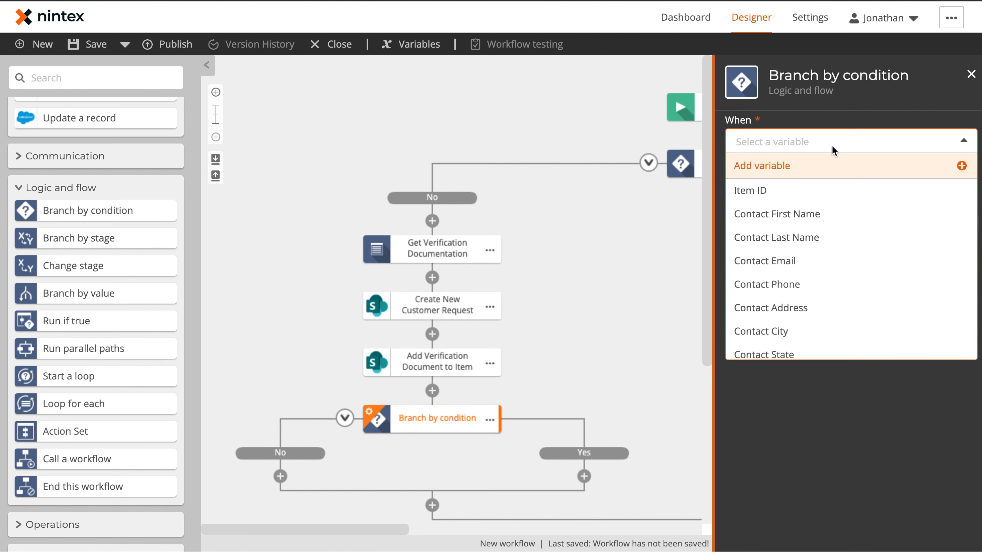
type("requ")
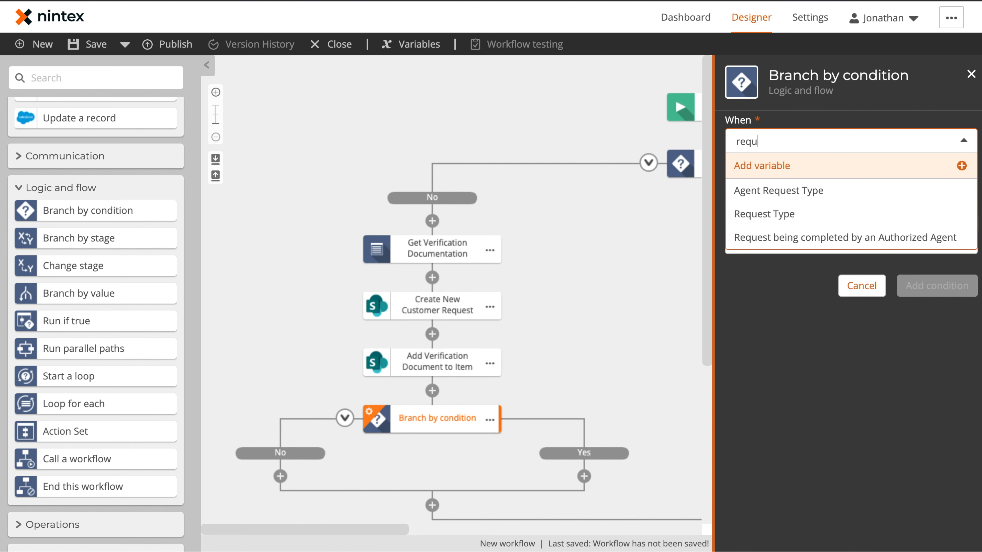
left_click(783, 213)
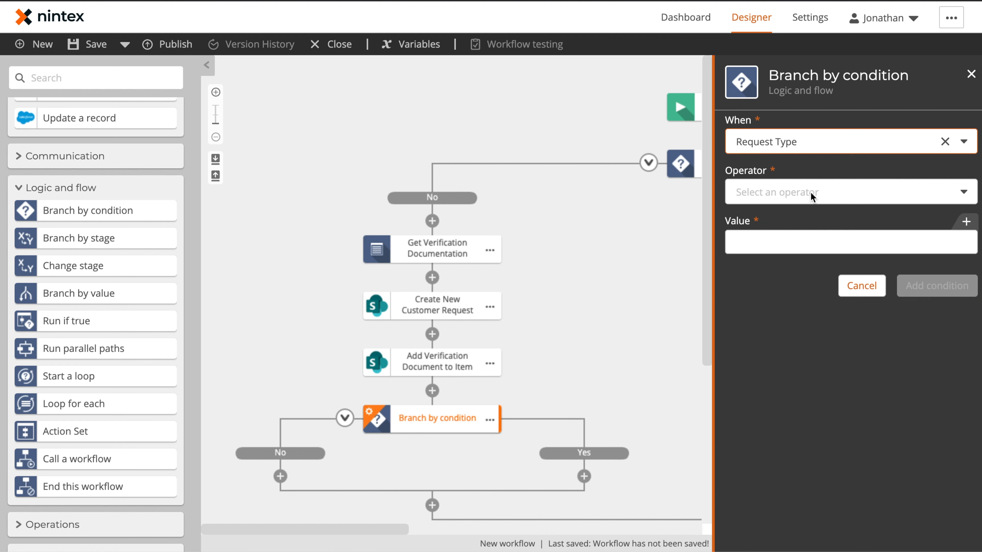
left_click(813, 196)
left_click(802, 217)
left_click(803, 243)
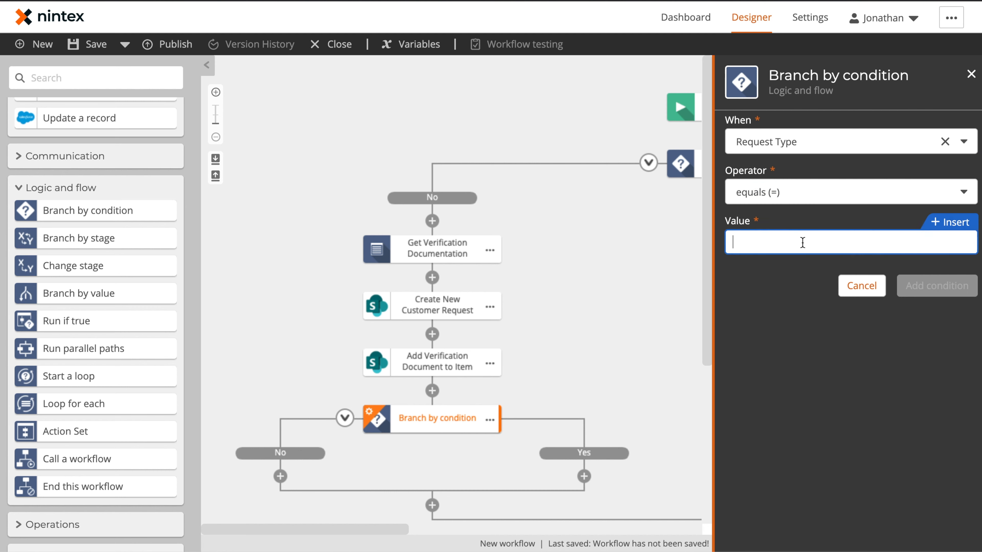
type("Opt-out of the sale of information")
left_click(936, 286)
Step: Rename the condition step to 'Opt out of information sales?'
left_click(483, 419)
type("Opt out of information sales?")
left_click(971, 74)
scroll(503, 302, "down", 3)
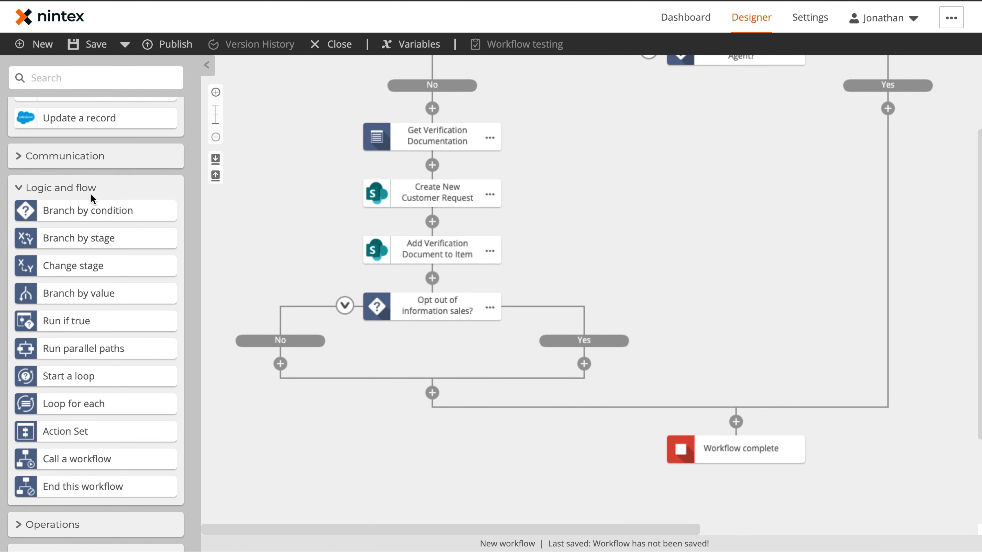
Step: Add Query record, Get item from collection, Update a record and Send an email actions to the Yes branch
scroll(97, 201, "up", 5)
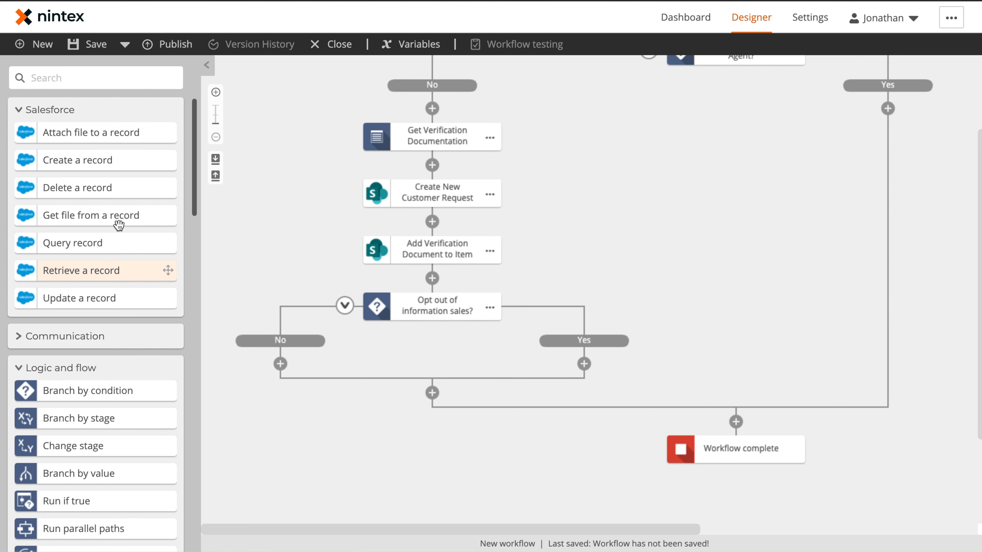
left_click_drag(76, 239, 584, 363)
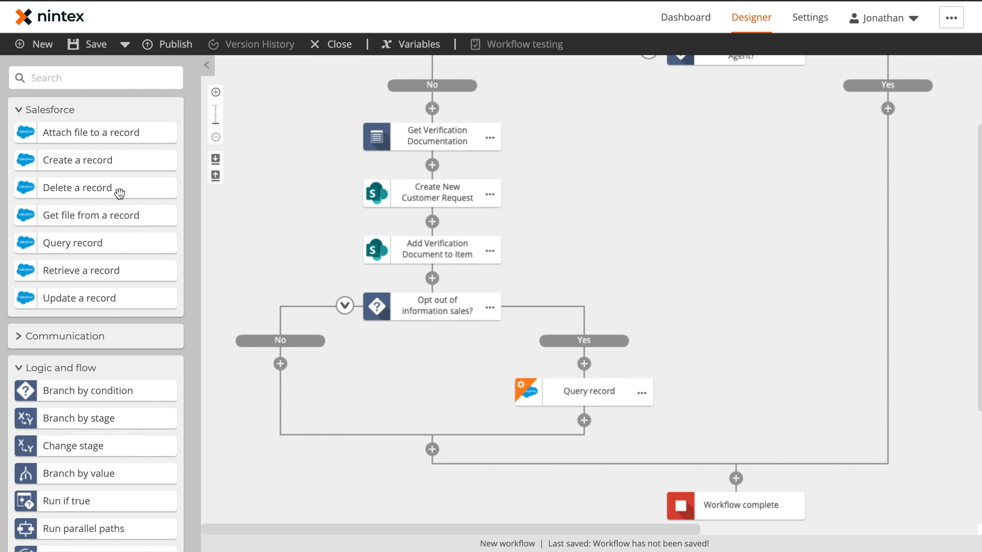
left_click(19, 367)
scroll(147, 425, "down", 3)
left_click_drag(147, 460, 568, 414)
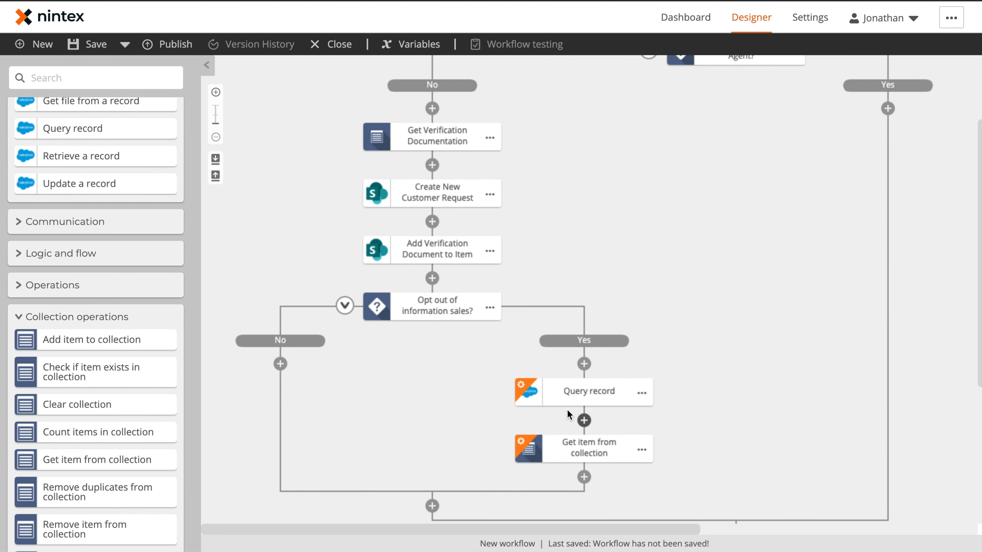
left_click_drag(73, 185, 583, 423)
left_click(39, 222)
left_click_drag(74, 272, 584, 478)
scroll(602, 373, "down", 2)
Step: Point the query at the Contact object through the Salesforce sandbox connection
left_click(588, 281)
left_click(818, 147)
left_click(803, 188)
left_click(802, 193)
type("contact")
left_click(765, 263)
Step: Add a query condition: Contact Email equals the form's Email
left_click(778, 288)
left_click(779, 277)
type("email")
left_click(764, 297)
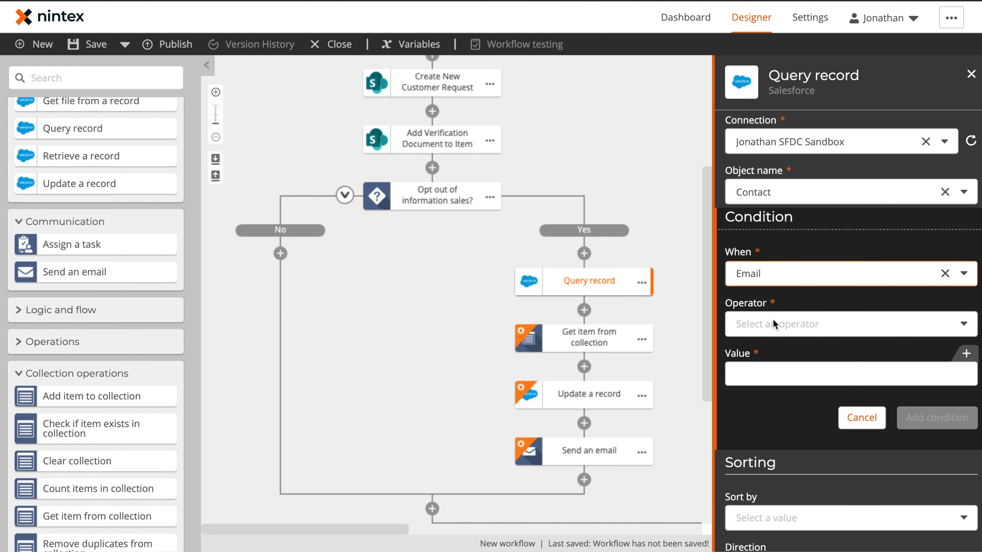
left_click(777, 325)
left_click(966, 353)
left_click(255, 201)
left_click(382, 248)
left_click(943, 418)
left_click(804, 479)
Step: Store the results in a new Contact IDs collection and name the get-item step 'Extract Contact ID'
left_click(445, 174)
type("Contact IDs")
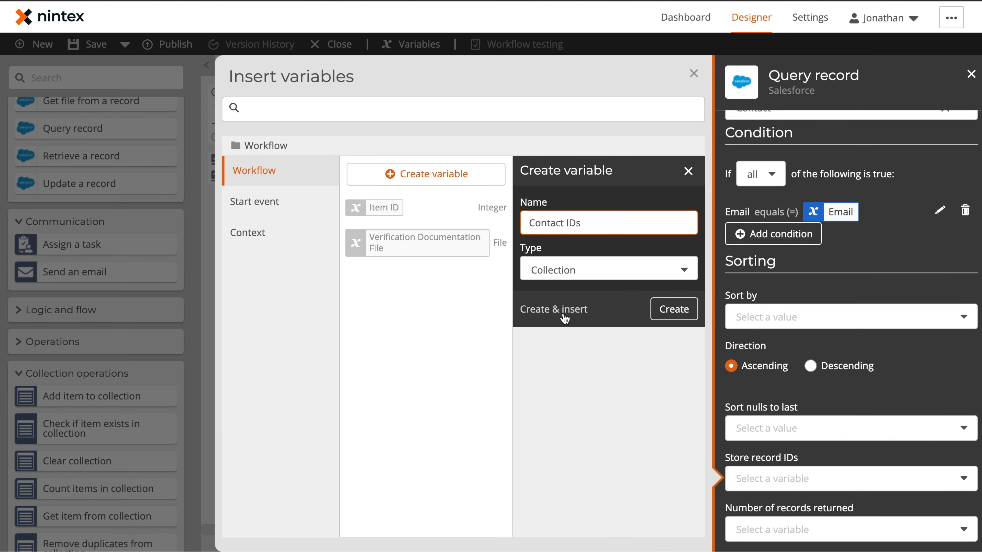
left_click(756, 263)
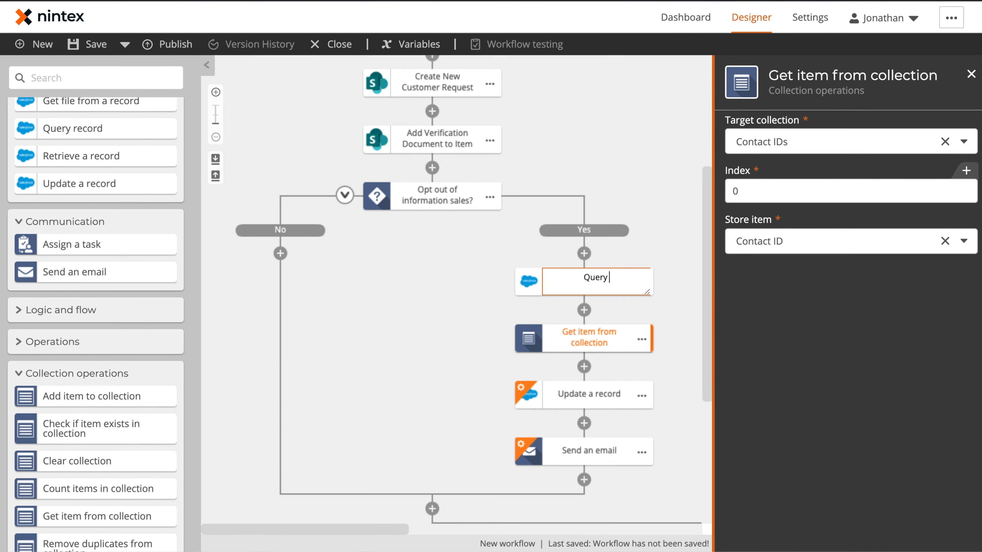
type("for Contact ID")
left_click(642, 339)
left_click(682, 340)
type("Extract Contact ID")
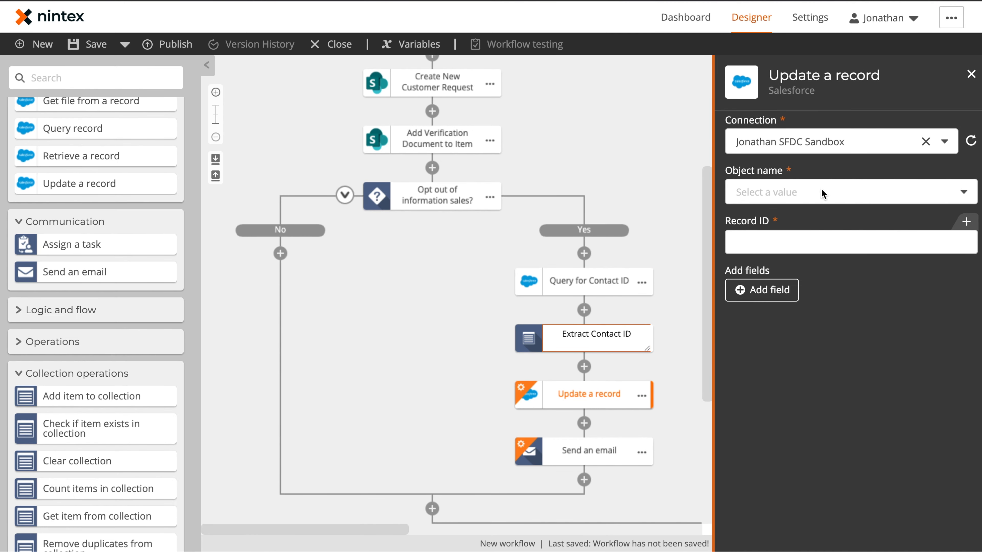
Step: Have the update step change the contact's Email Opt In field and name it 'Update Contact Opt In'
left_click(763, 193)
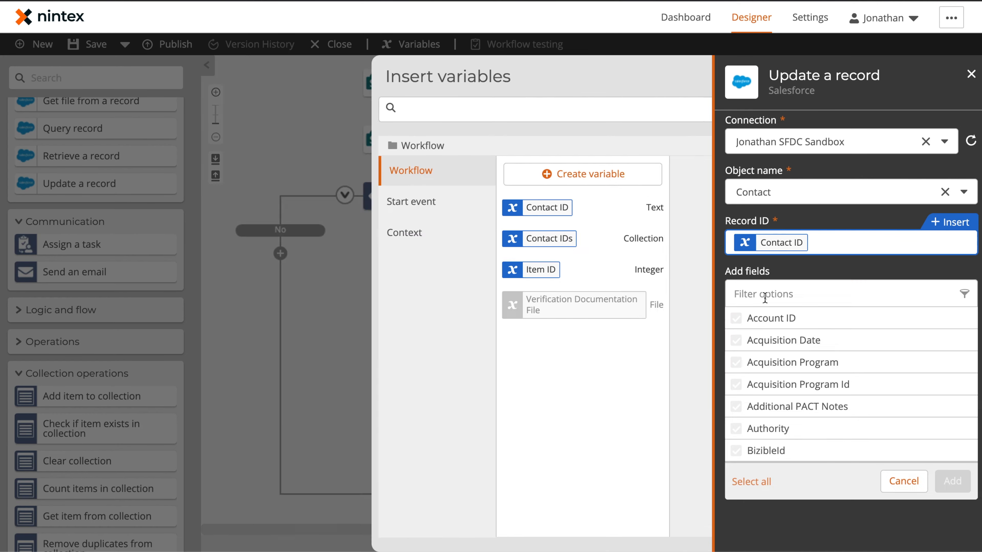
type("email")
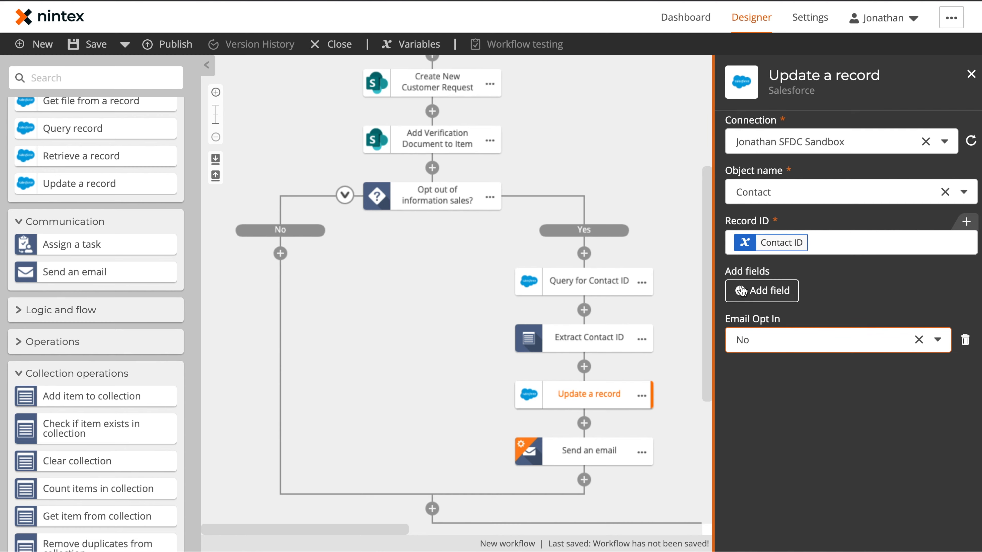
left_click(588, 393)
type("Update Contact Opt In")
key("Return")
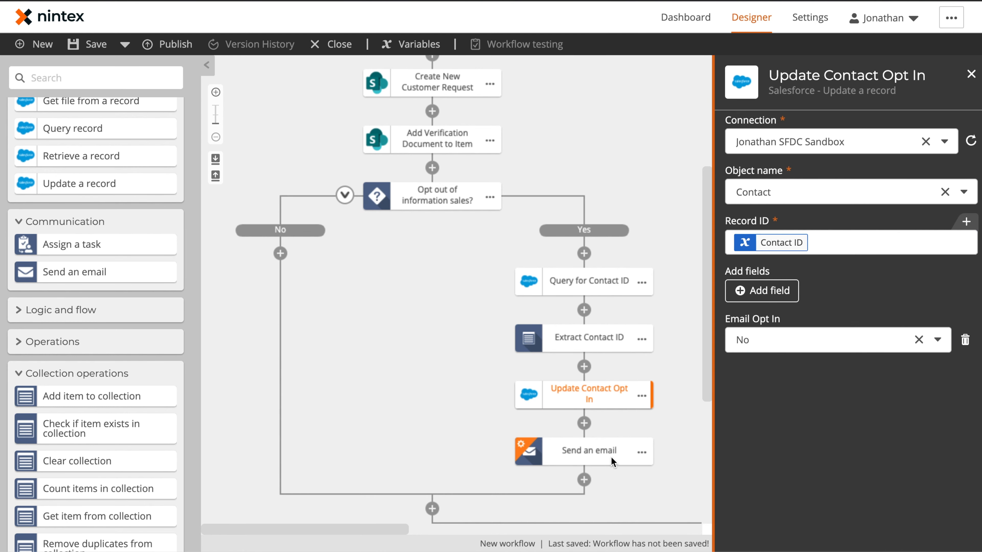
Step: Address the email to the form's Email with subject 'Opt-Out of Sales Engagements'
left_click(588, 449)
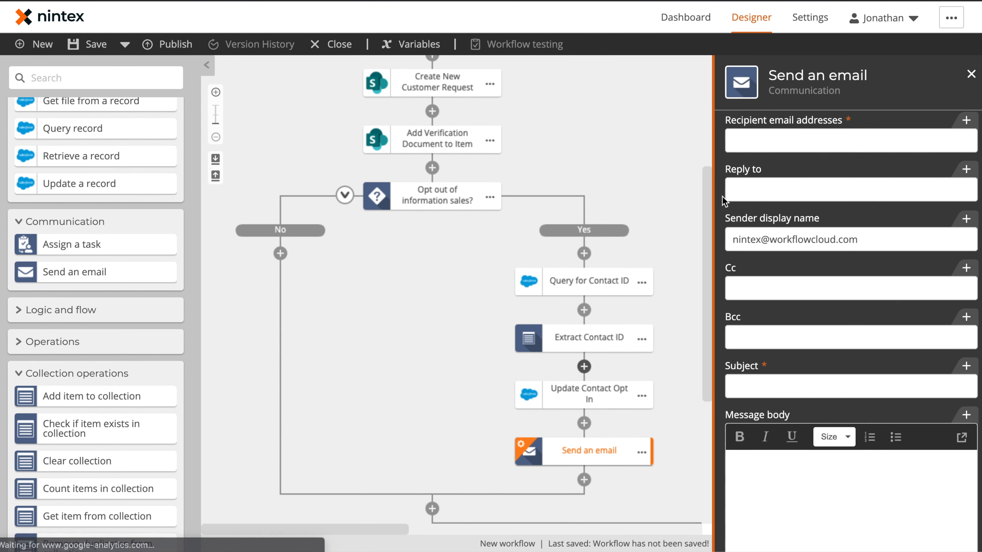
left_click(731, 139)
left_click(949, 121)
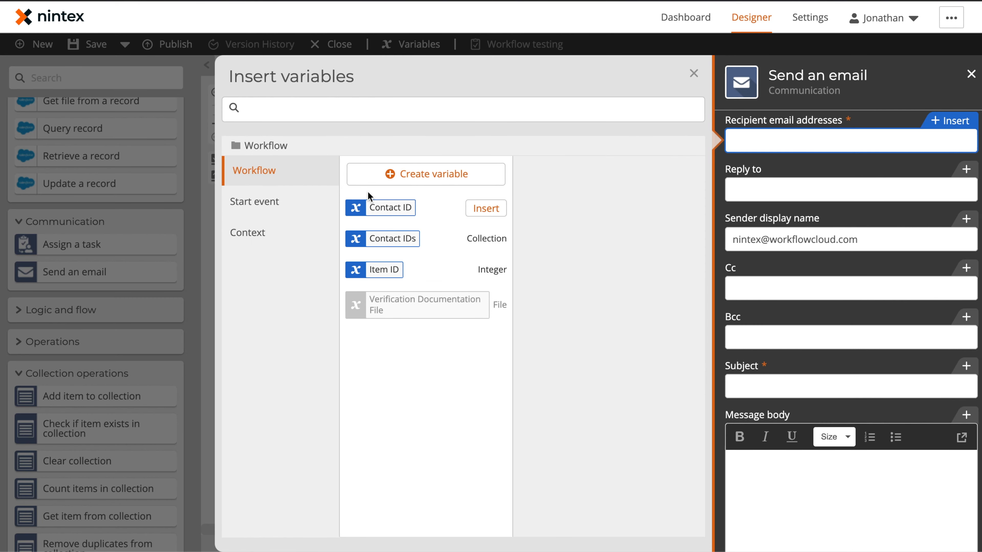
left_click(280, 201)
scroll(426, 284, "down", 3)
scroll(426, 285, "down", 10)
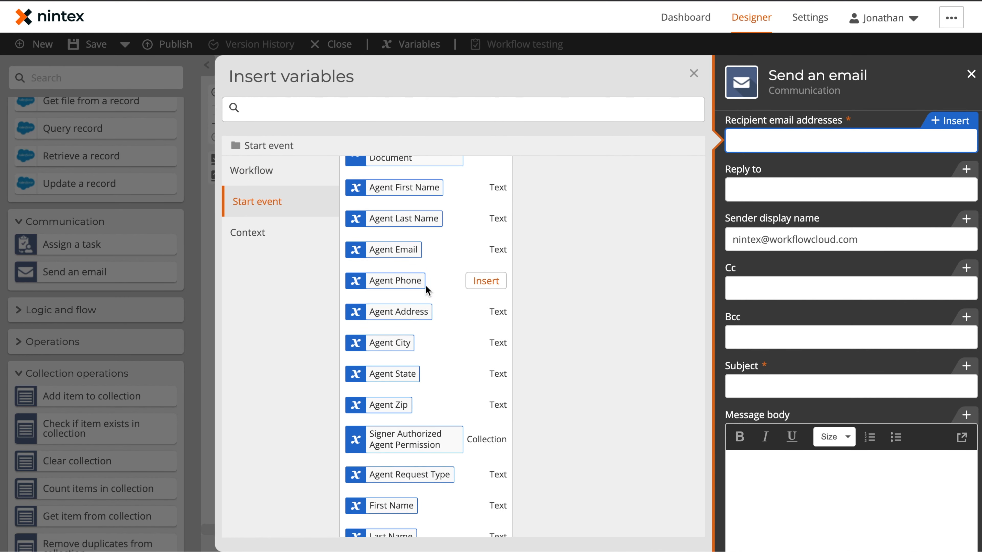
left_click(487, 247)
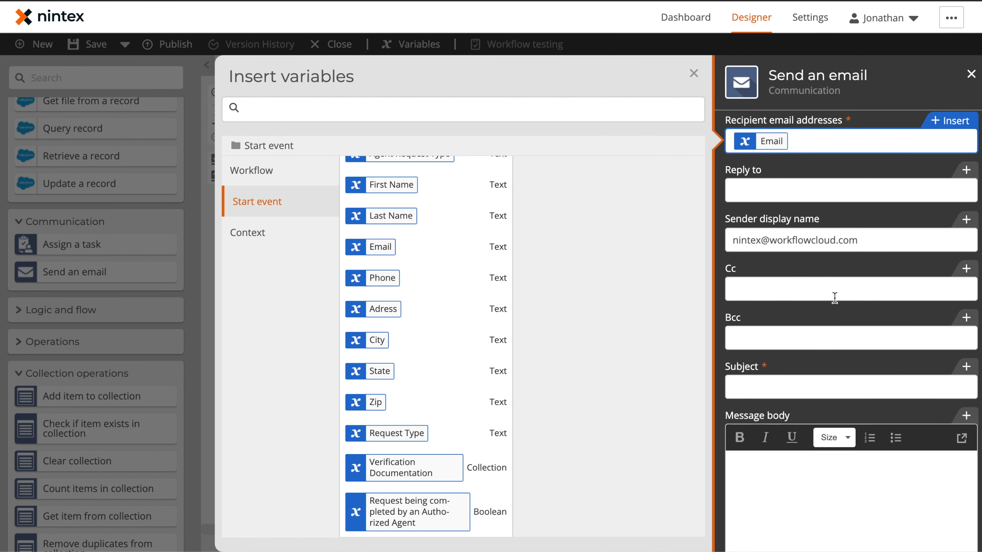
left_click(791, 384)
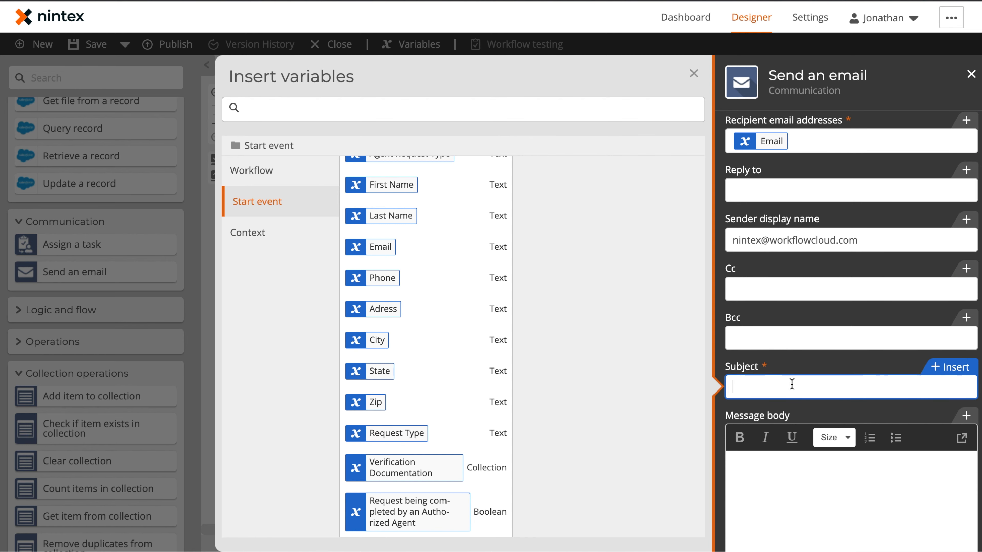
type("Opt-Out of Sales Engagements")
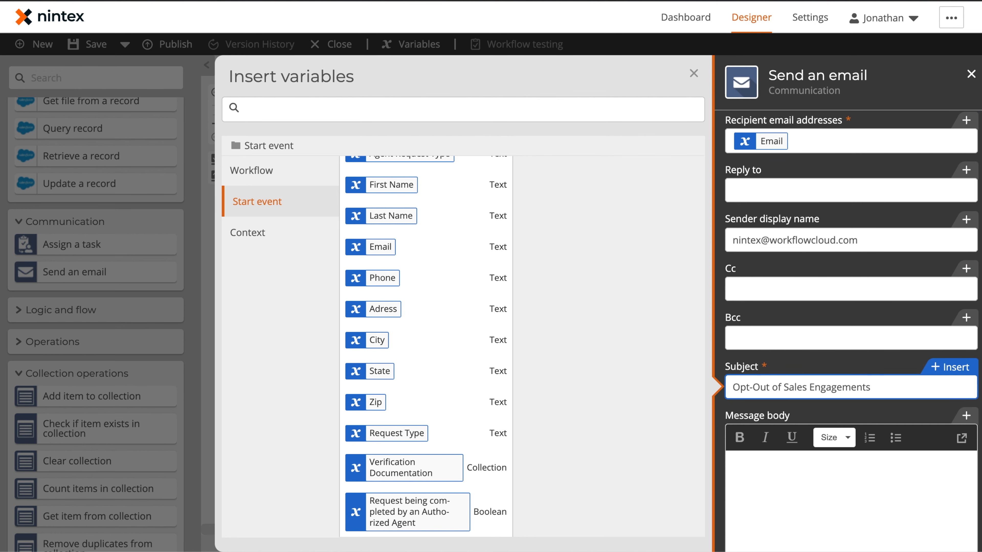
Step: Write a body greeting First Name: 'You have now been successfully opted out of sales related engagements.' then 'Thank'
left_click(835, 508)
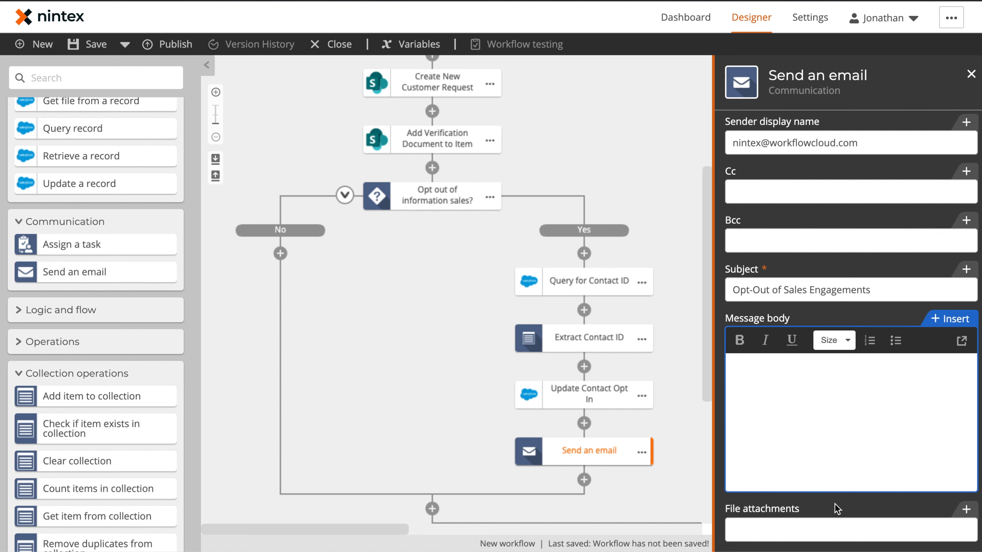
left_click(948, 319)
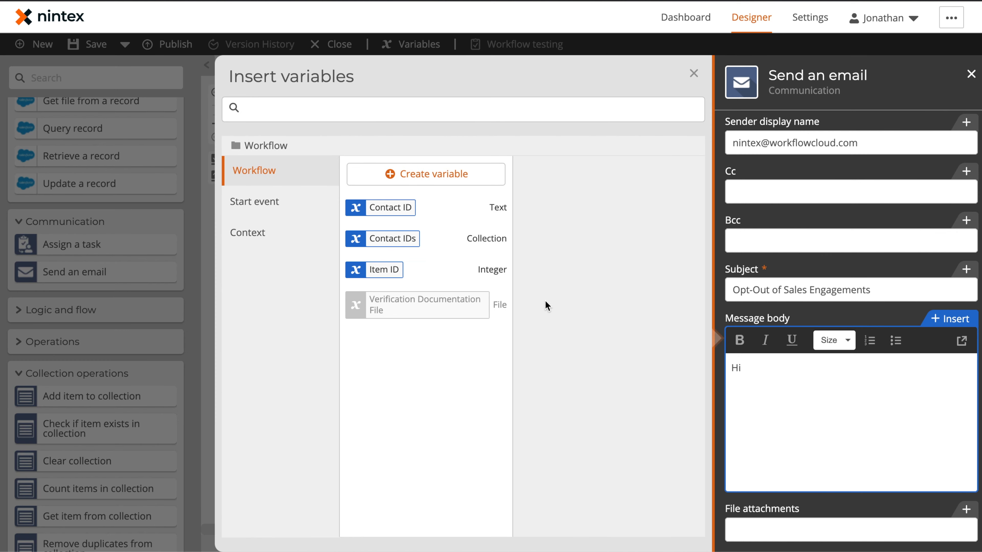
left_click(311, 194)
scroll(422, 294, "down", 15)
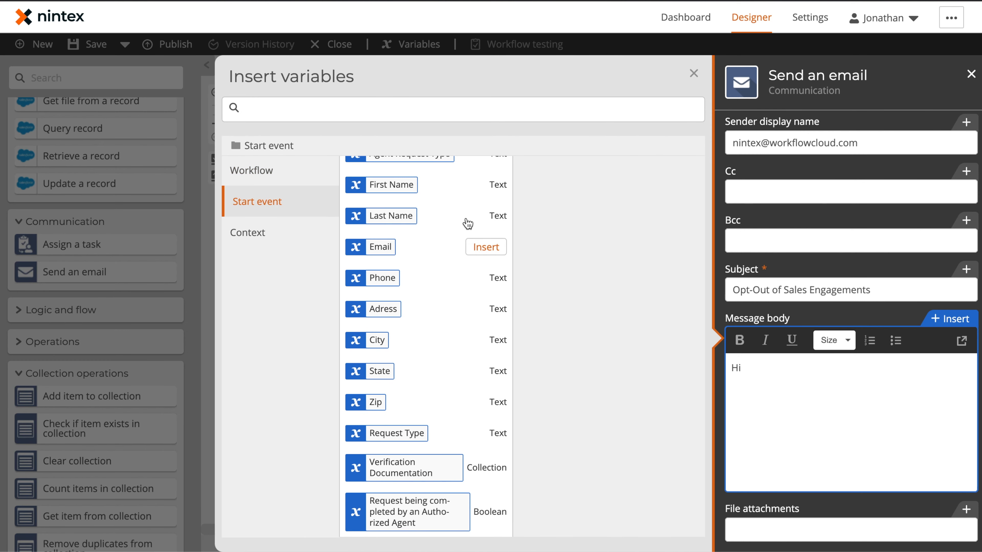
left_click(490, 186)
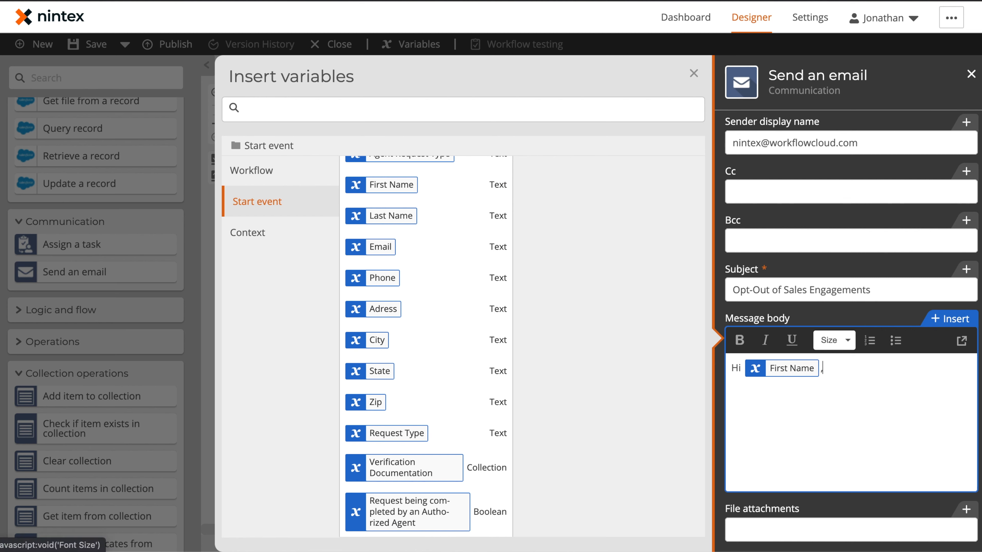
key("Return")
type("You have now been successfully")
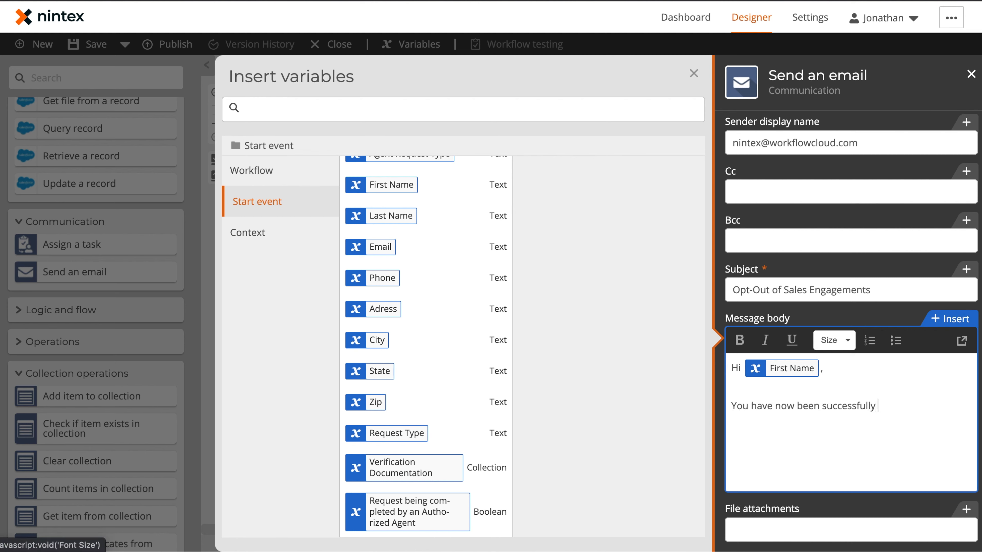
type(" opted out of sales related engagements.")
key("Return")
key("Return")
type("Thank you,")
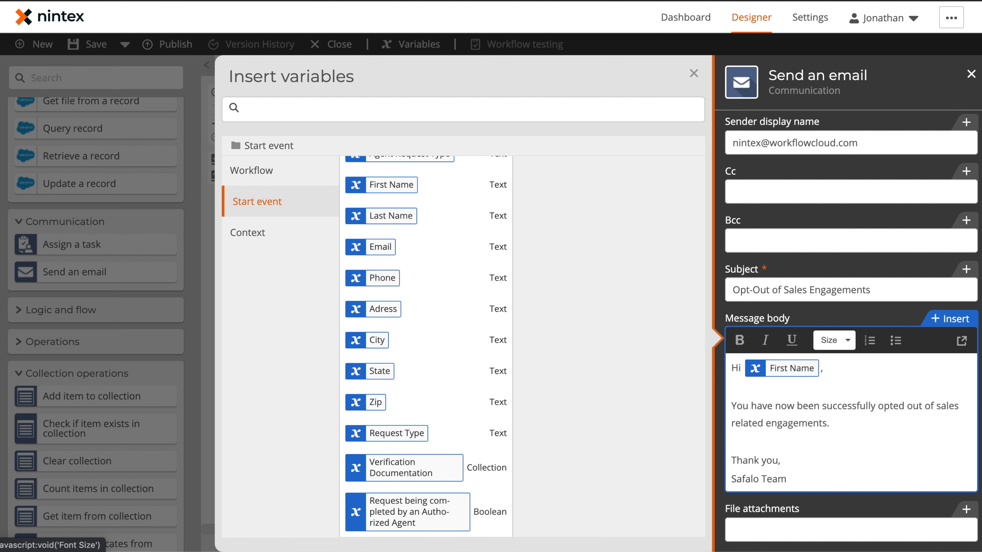
scroll(876, 434, "down", 1)
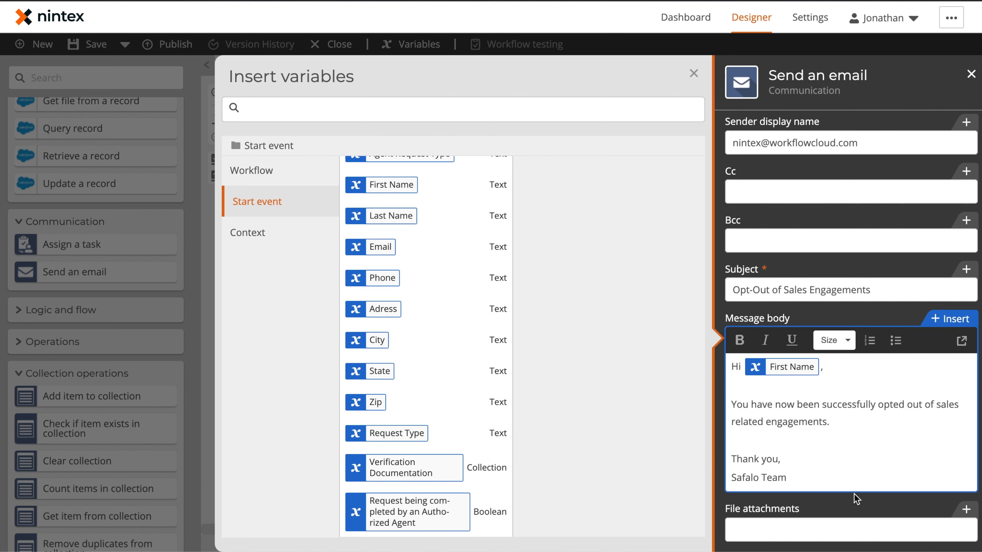
left_click(693, 73)
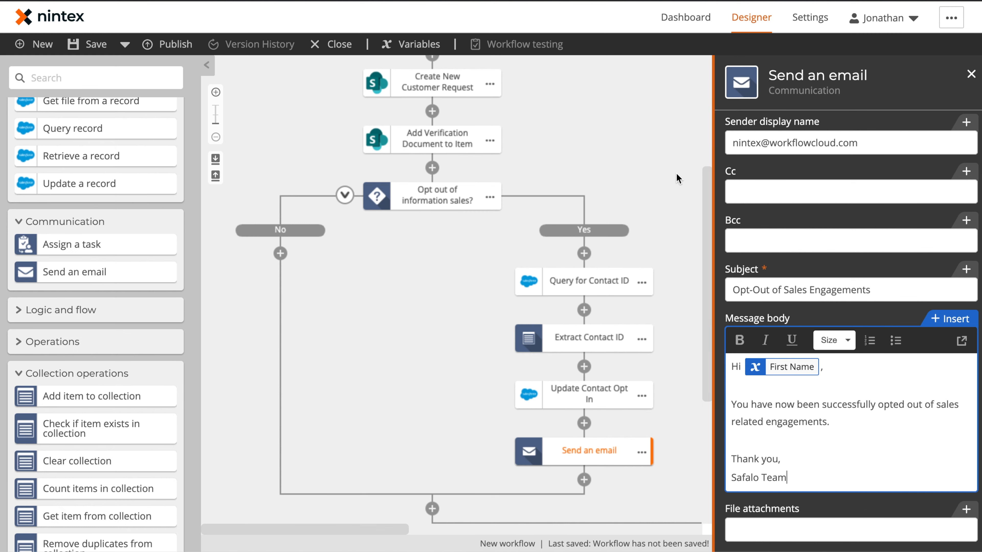
Step: Add a Branch by condition action onto the opt-out No path
left_click(427, 389)
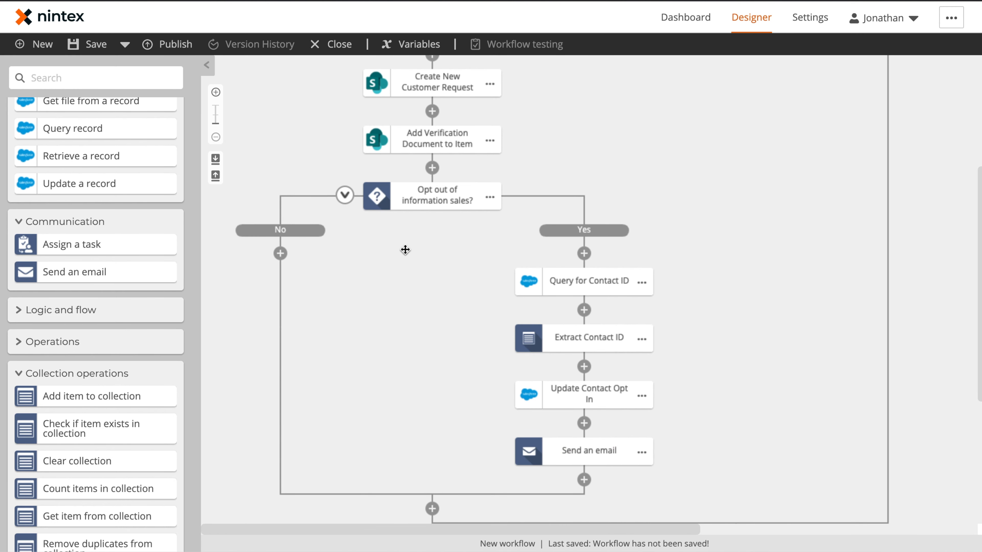
scroll(405, 249, "down", 1)
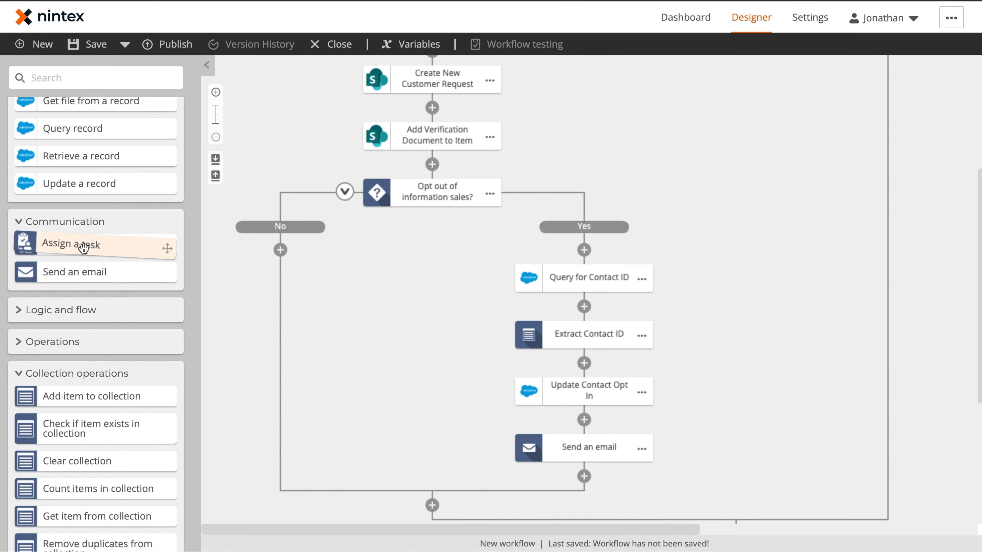
scroll(70, 236, "down", 2)
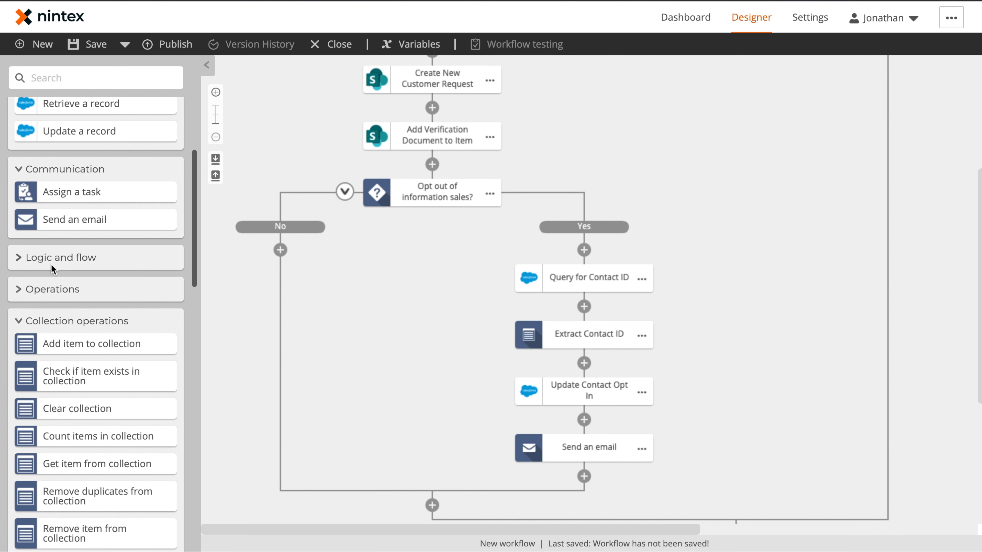
left_click(45, 258)
left_click_drag(58, 280, 275, 245)
Step: Set the branch condition to Request Type equals 'Delete information and account'
left_click(437, 283)
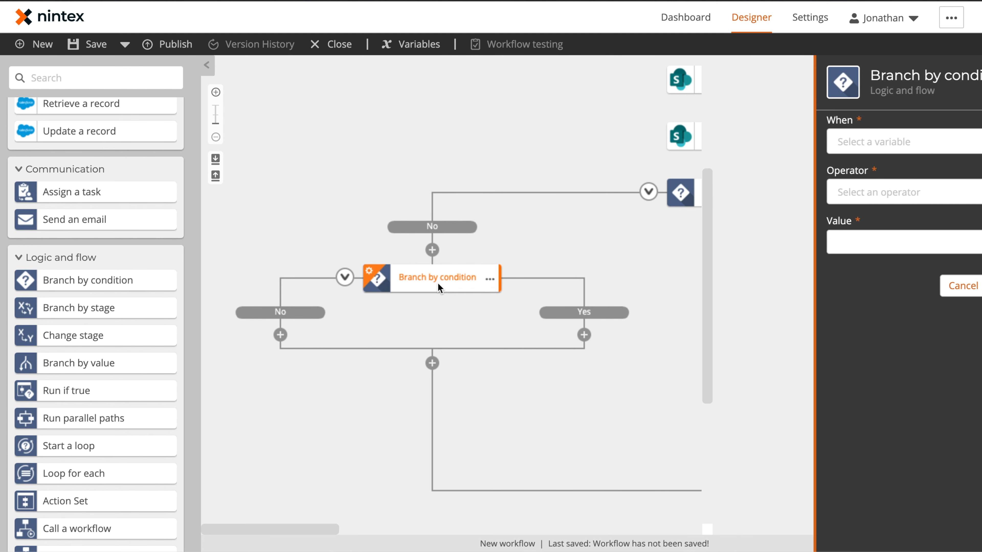
left_click(801, 144)
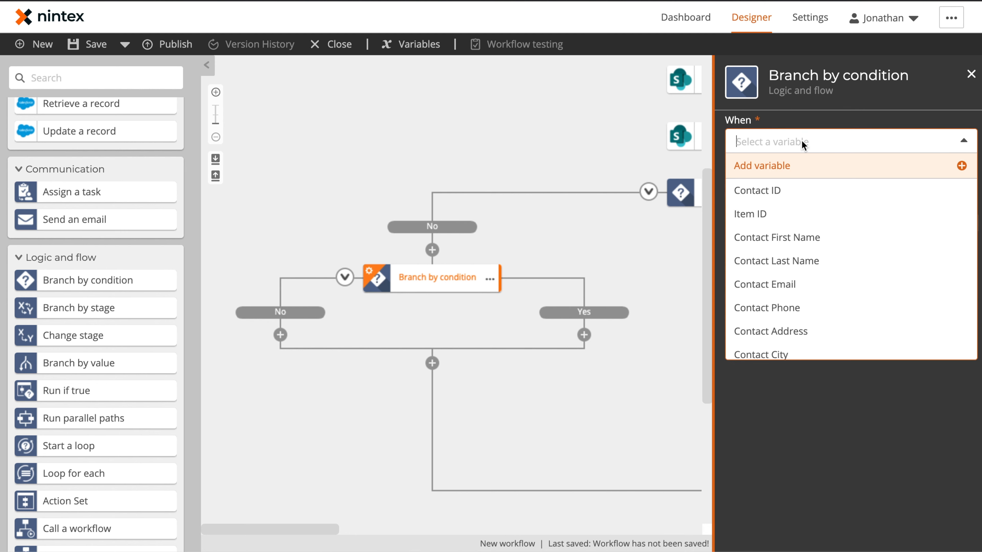
left_click(807, 140)
type("request")
left_click(764, 213)
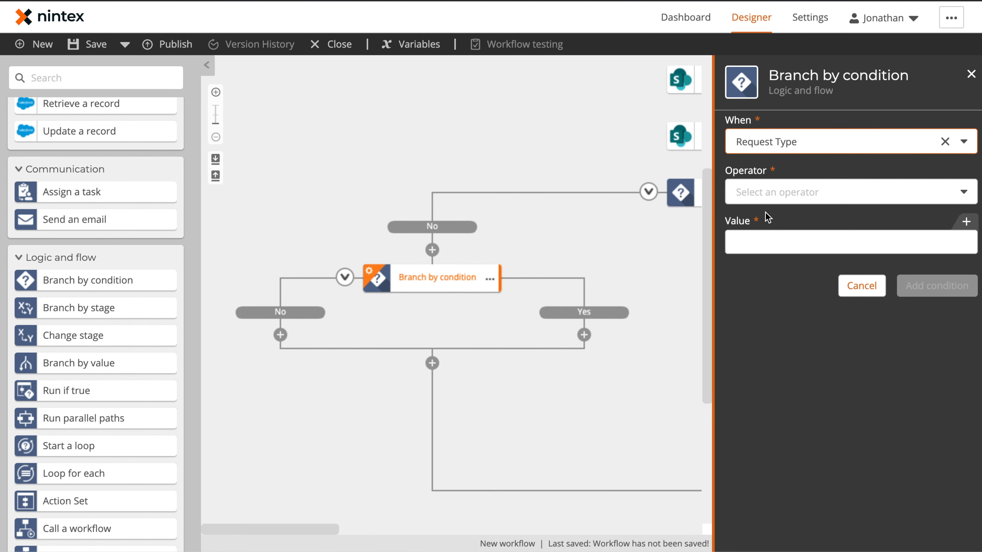
left_click(801, 193)
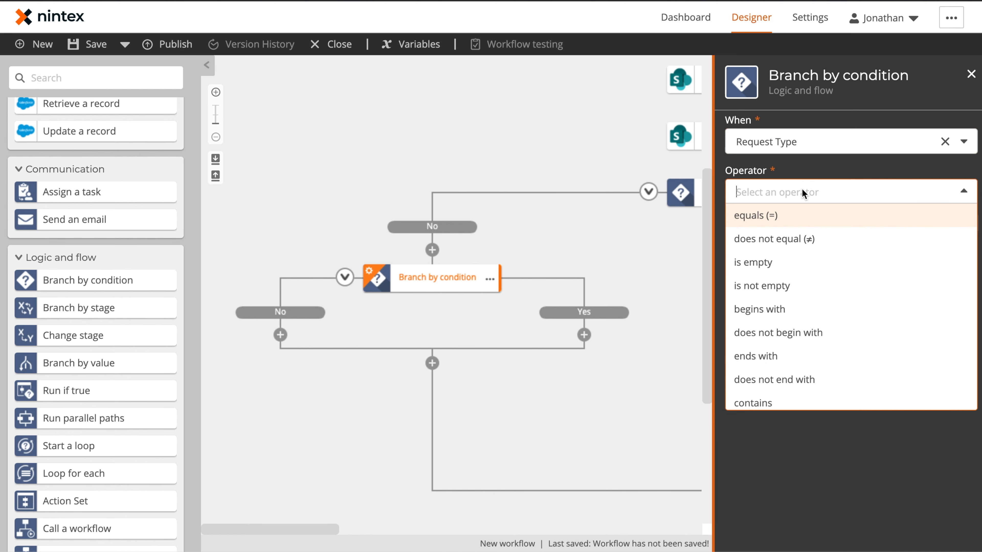
left_click(799, 215)
left_click(800, 240)
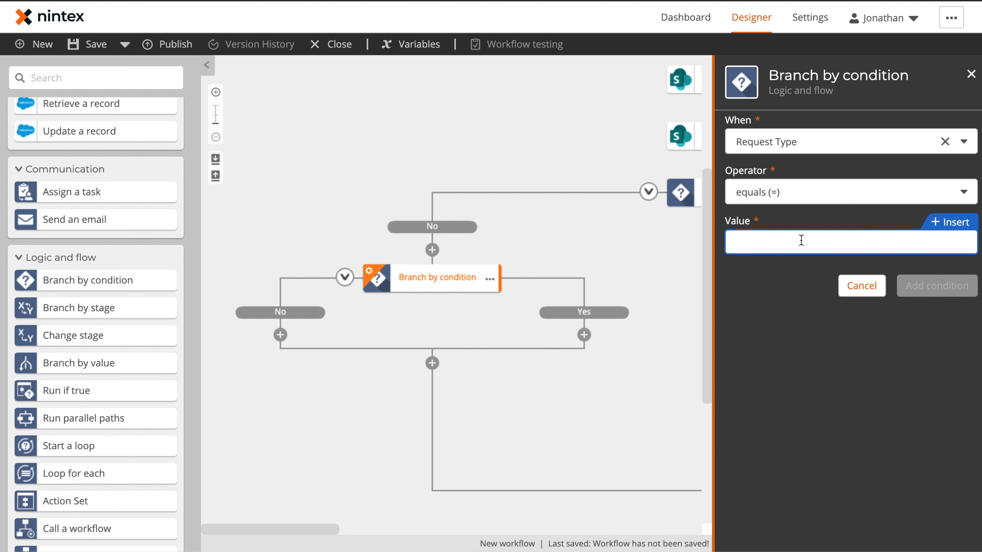
type("Delete information and account")
left_click(937, 286)
Step: Name the branch node 'Delete Information Request?'
left_click(445, 277)
type("Delete Information Reques")
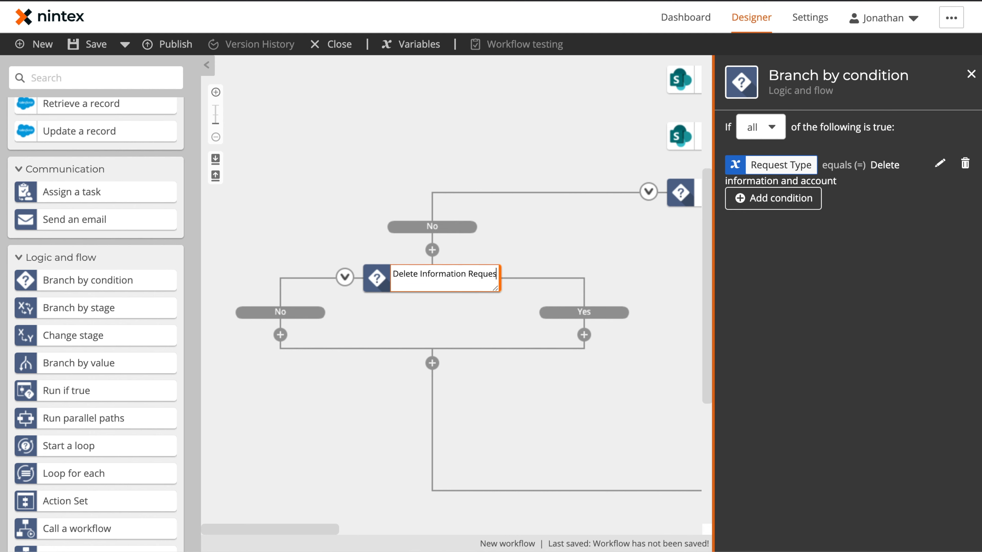
type("t?")
left_click(642, 276)
Step: Add Assign a task to both branches and make the Yes one an express approval called 'Privacy Review Request'
left_click_drag(86, 188, 605, 332)
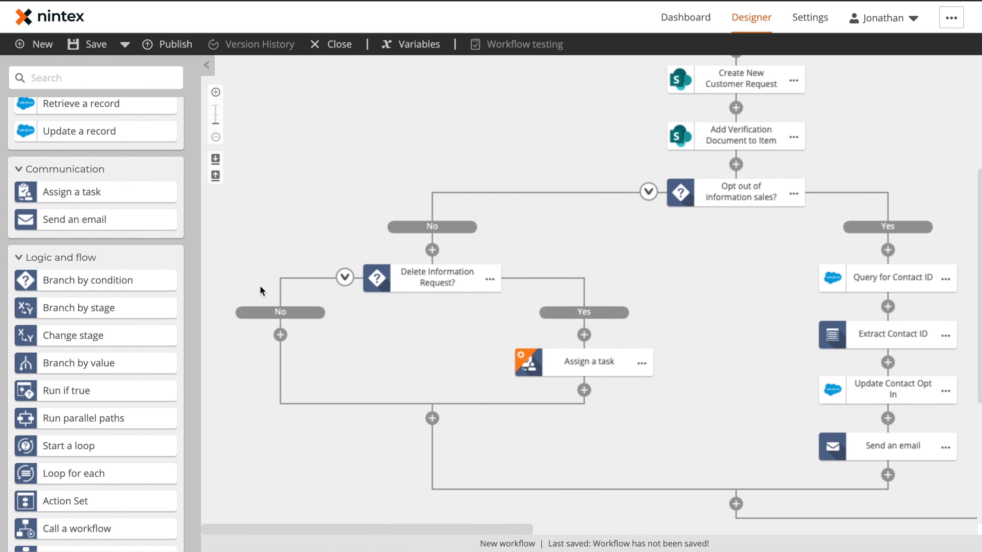
left_click_drag(131, 192, 301, 336)
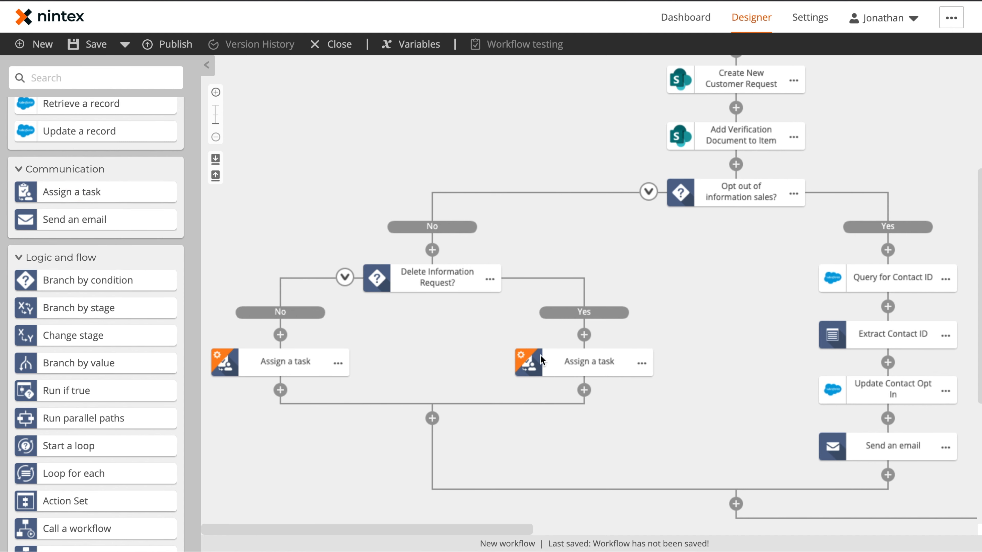
left_click(585, 367)
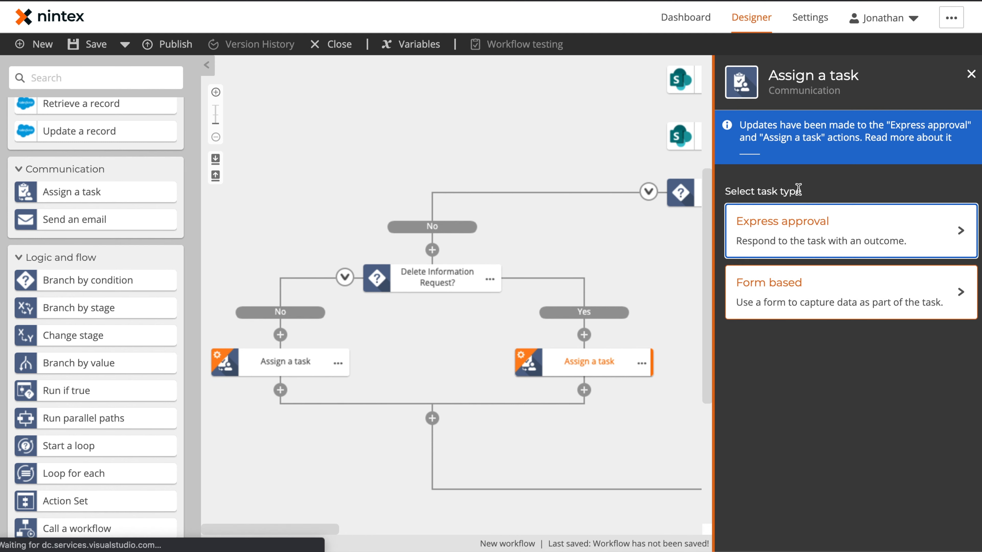
left_click(800, 247)
type("Privacy Reie")
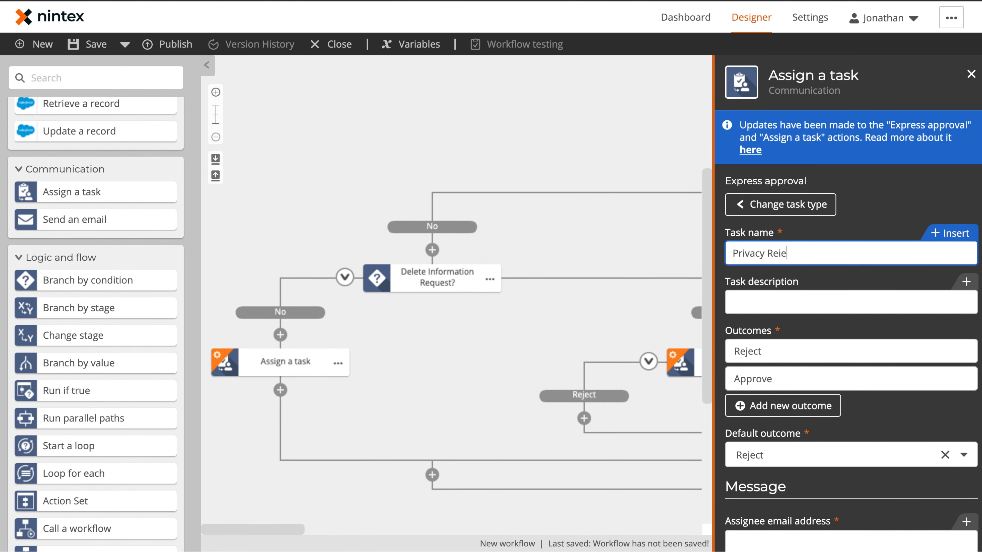
type("wiew Request")
Step: Give the task three outcomes: Removed, Additional Information and Retained
triple_click(782, 351)
type("Removed")
key("Tab")
type("Additional Information")
left_click(804, 411)
triple_click(796, 406)
type("Retained")
left_click(878, 445)
left_click_drag(659, 410, 393, 350)
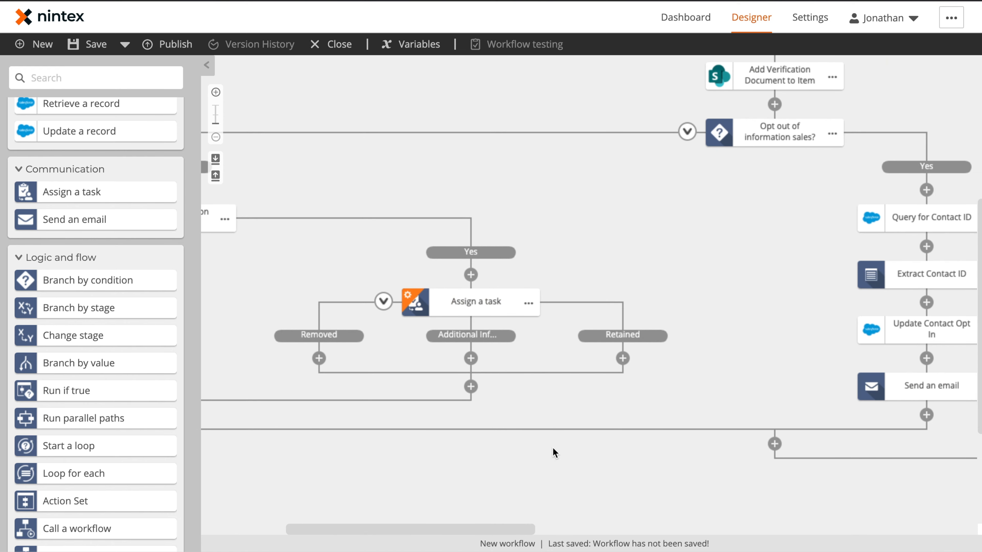
Step: Fill in the assignee's email address, subject 'Request for Information Removal', and attach the Verification Documentation File
left_click(480, 299)
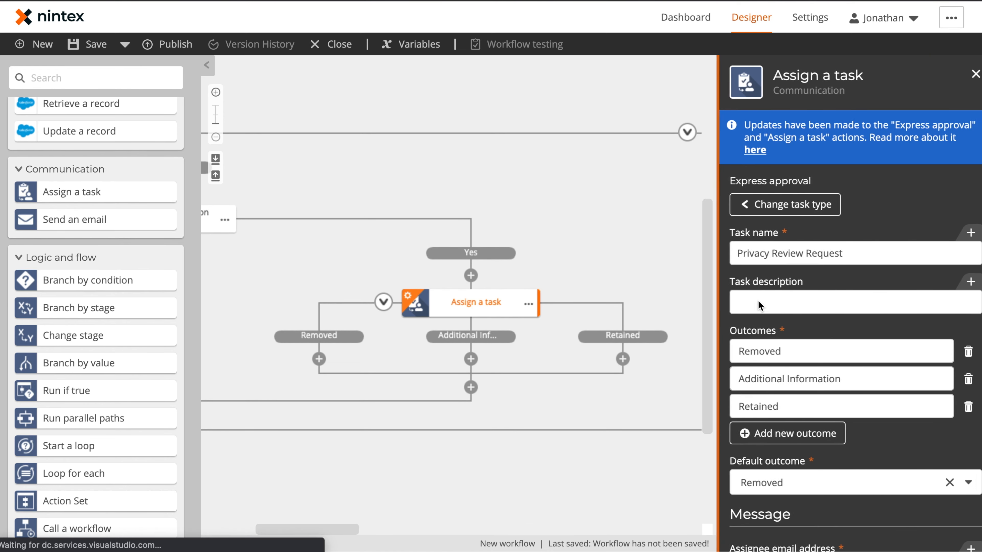
scroll(812, 244, "down", 7)
left_click(812, 245)
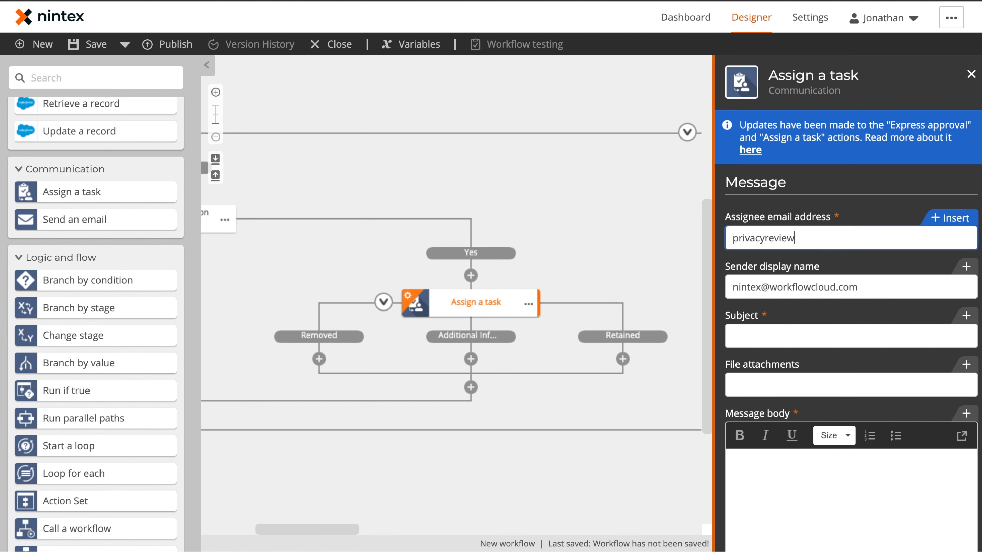
left_click(789, 340)
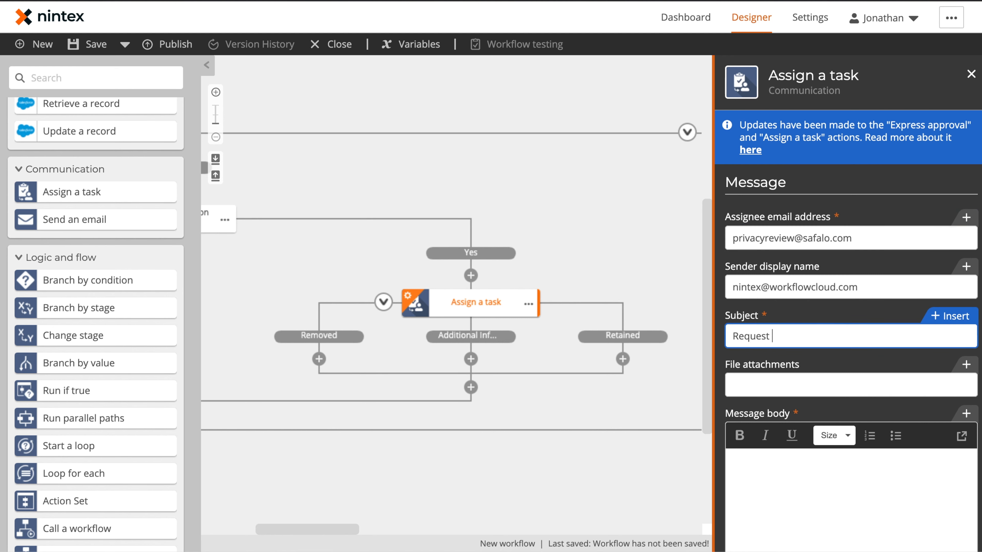
type("Request for Information Removal")
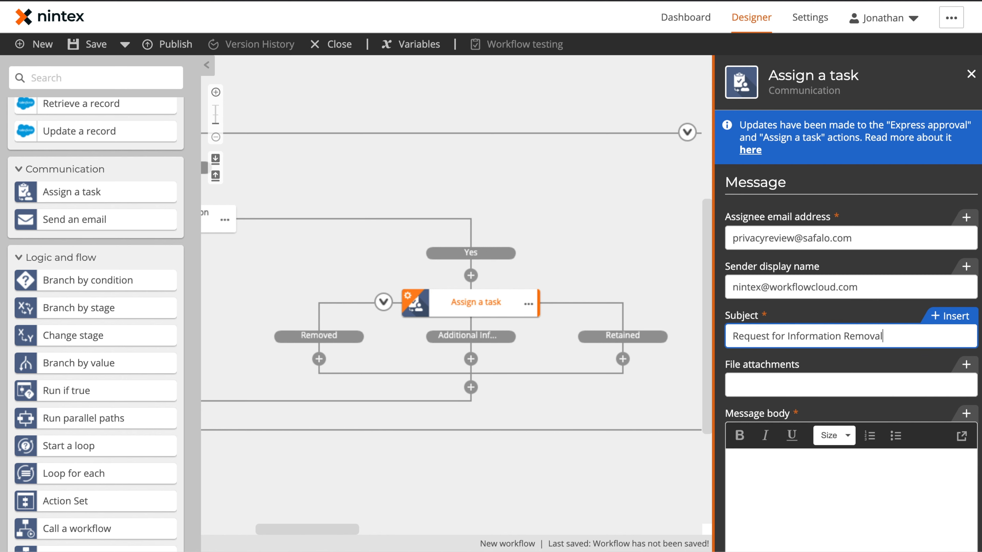
left_click(796, 383)
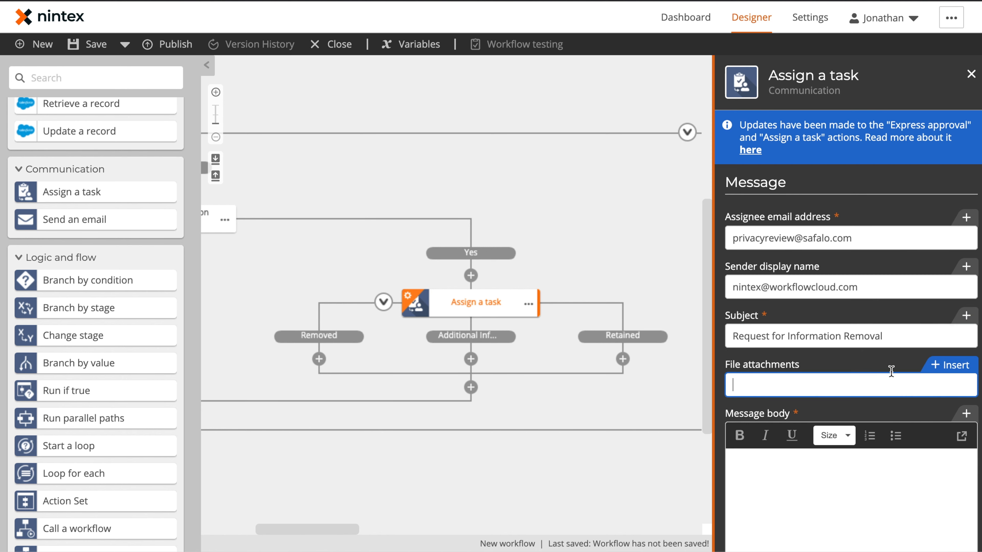
left_click(939, 368)
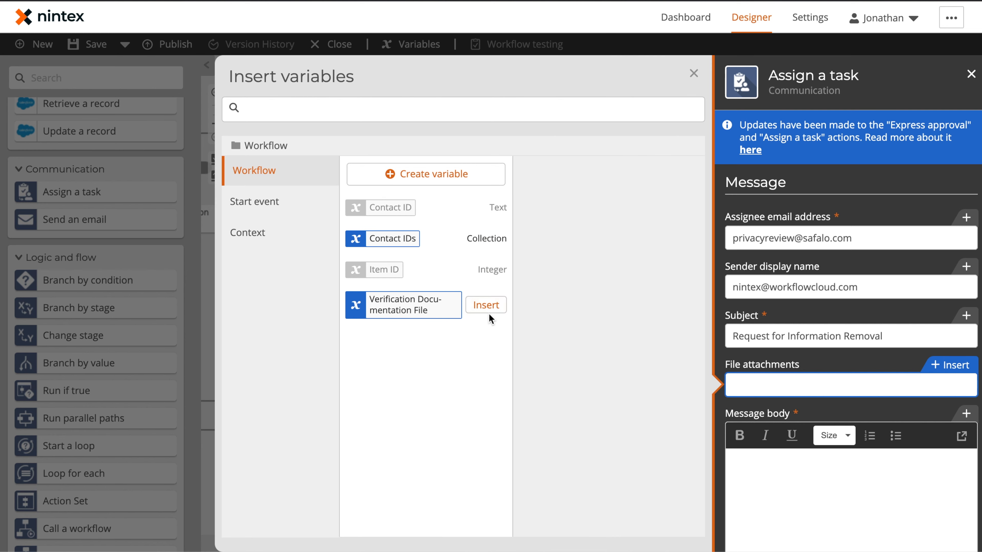
left_click(486, 306)
Step: Paste the review message body and replace the plain-text contact name with First Name and Last Name variables
left_click(802, 496)
key("ctrl+v")
scroll(818, 343, "up", 2)
scroll(818, 343, "up", 5)
scroll(822, 438, "down", 2)
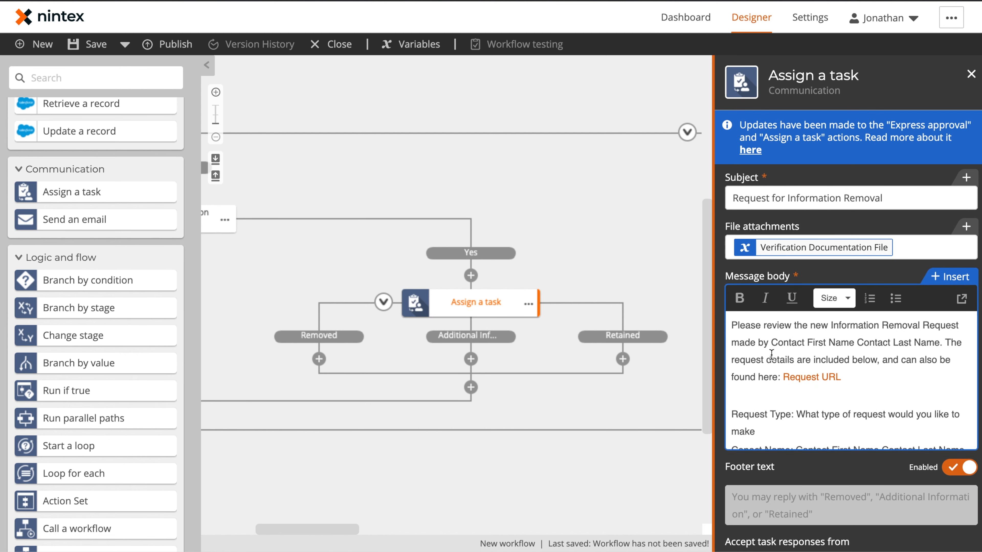
left_click_drag(773, 343, 936, 347)
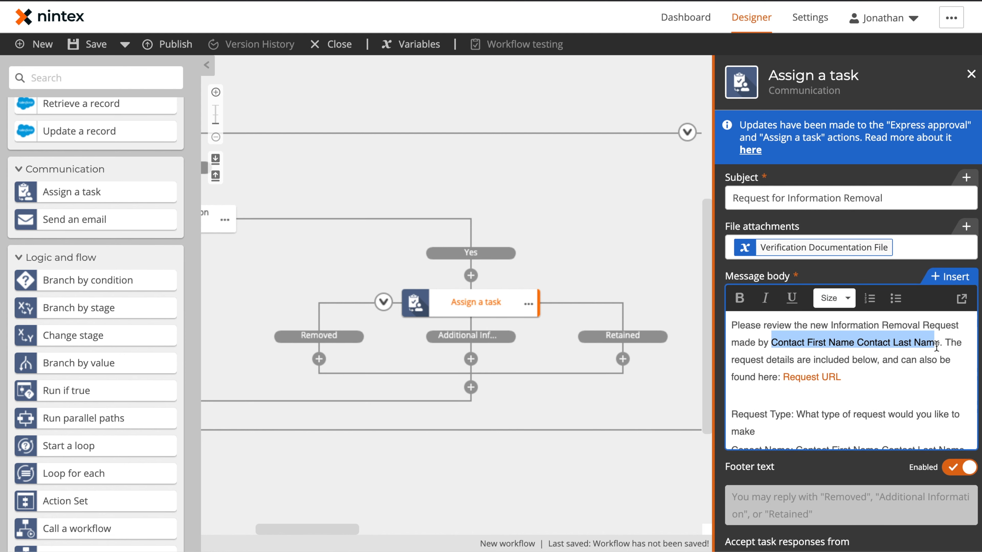
key("BackSpace")
left_click(950, 276)
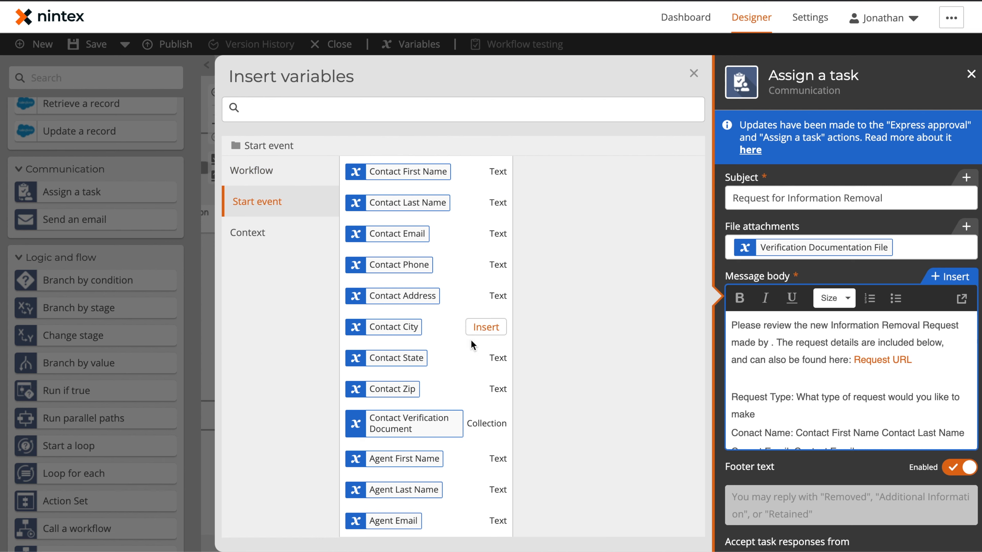
scroll(470, 339, "down", 10)
left_click(486, 186)
left_click(486, 215)
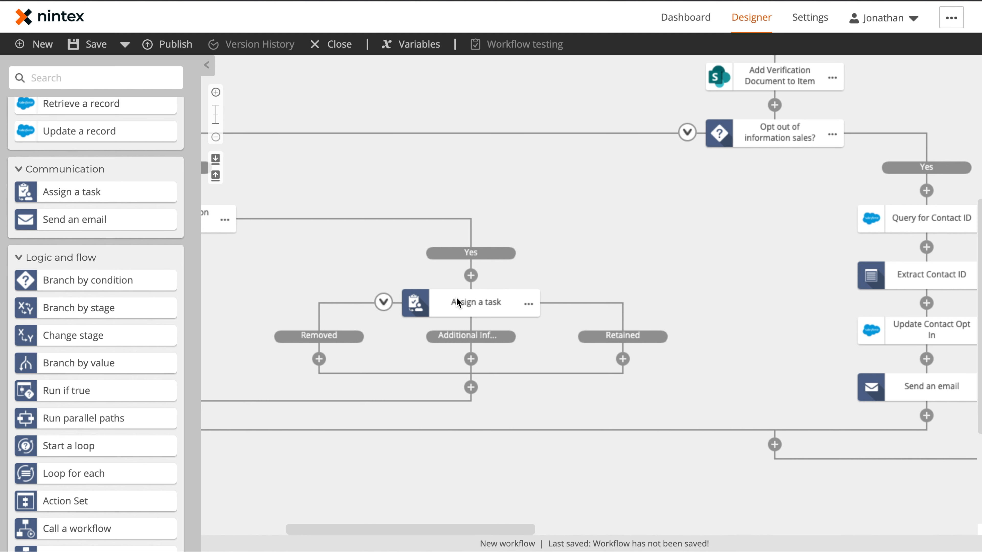
Step: Add a Send an email under Removed and paste copies under Additional Information and Retained
left_click_drag(80, 221, 397, 375)
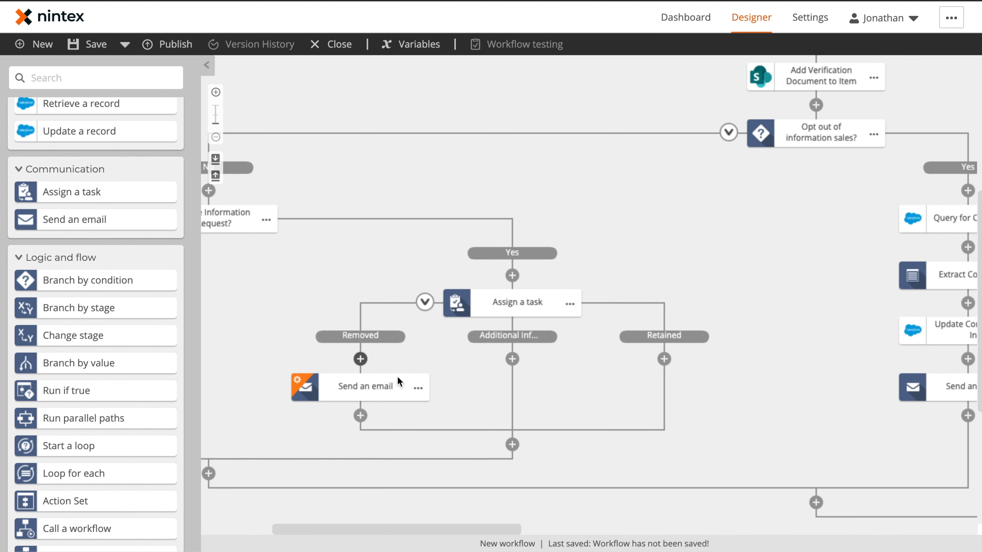
left_click(418, 387)
left_click(512, 359)
left_click(533, 375)
left_click(664, 359)
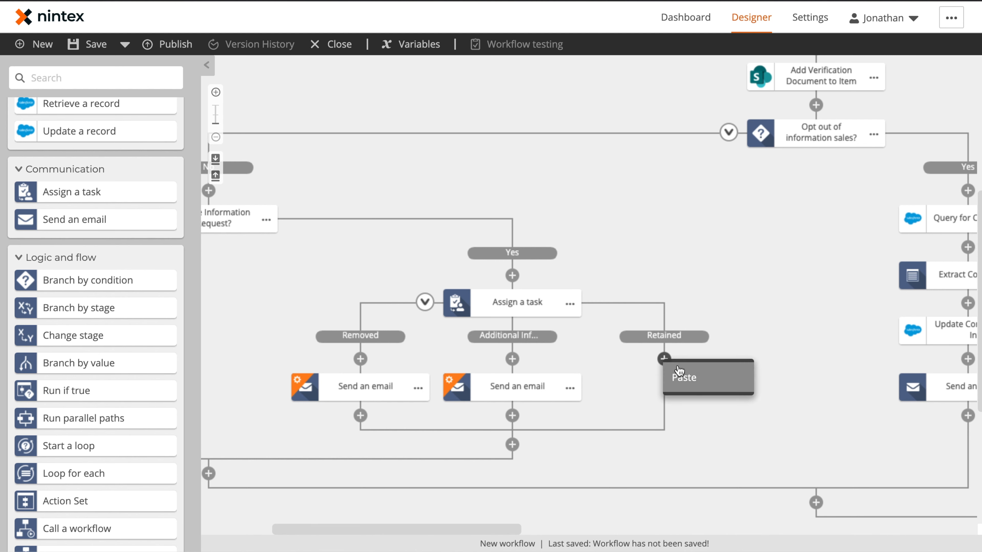
left_click(681, 376)
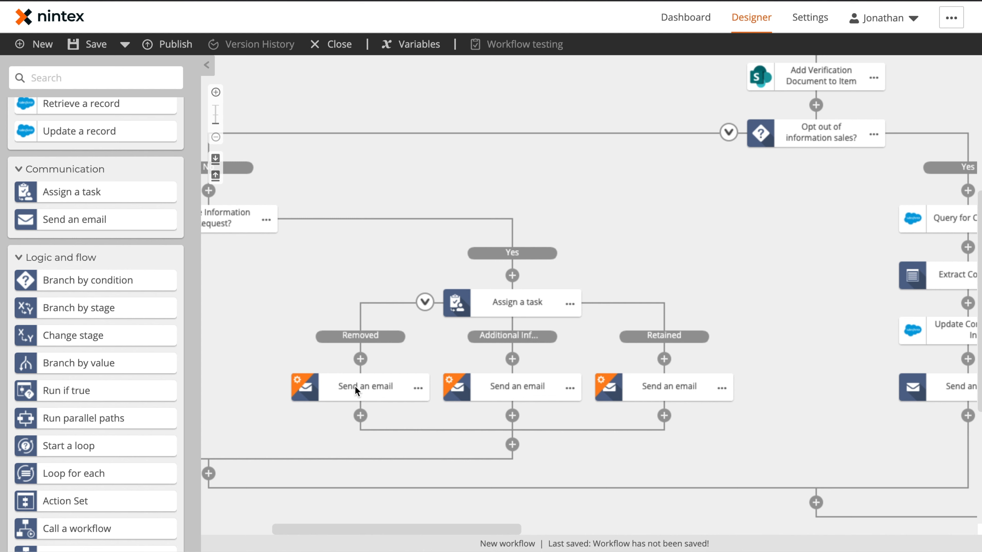
left_click(418, 390)
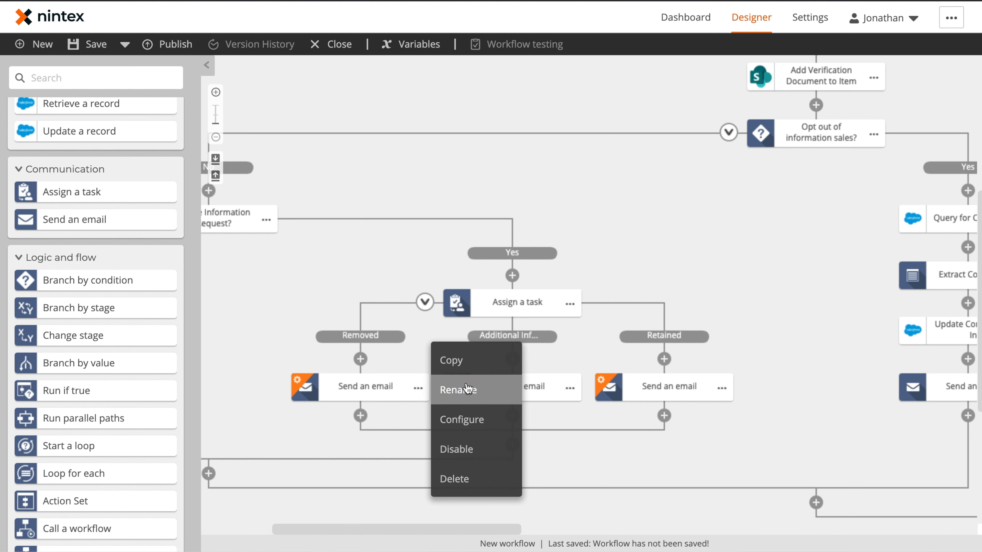
Step: Rename the outcome emails 'Send Removal Email', 'Send Additional Information Email' and 'Send Retained Email'
left_click(458, 389)
type("Send Removal Email")
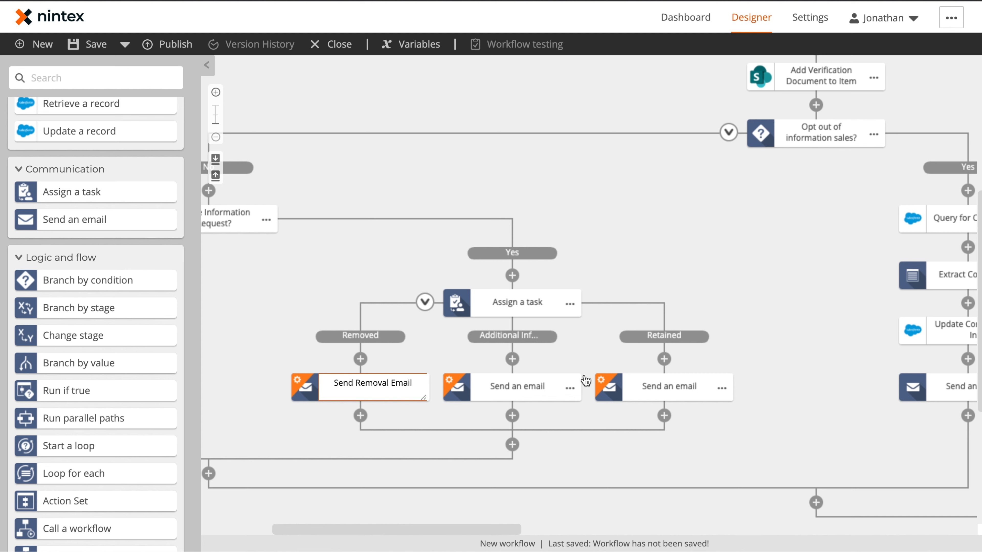
left_click(569, 388)
left_click(596, 388)
type("Send")
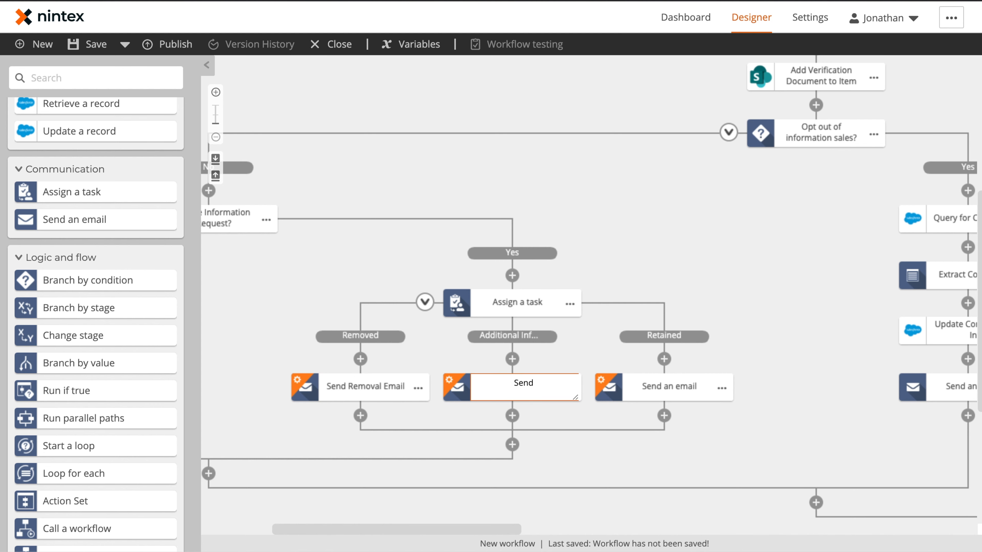
type(" Additional Information Email")
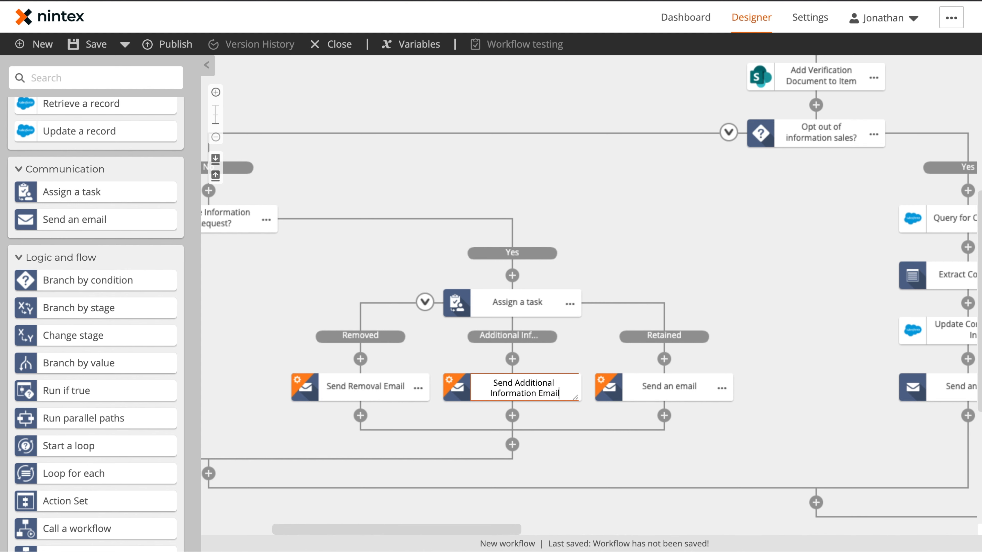
left_click(713, 389)
left_click(750, 389)
type("Sen")
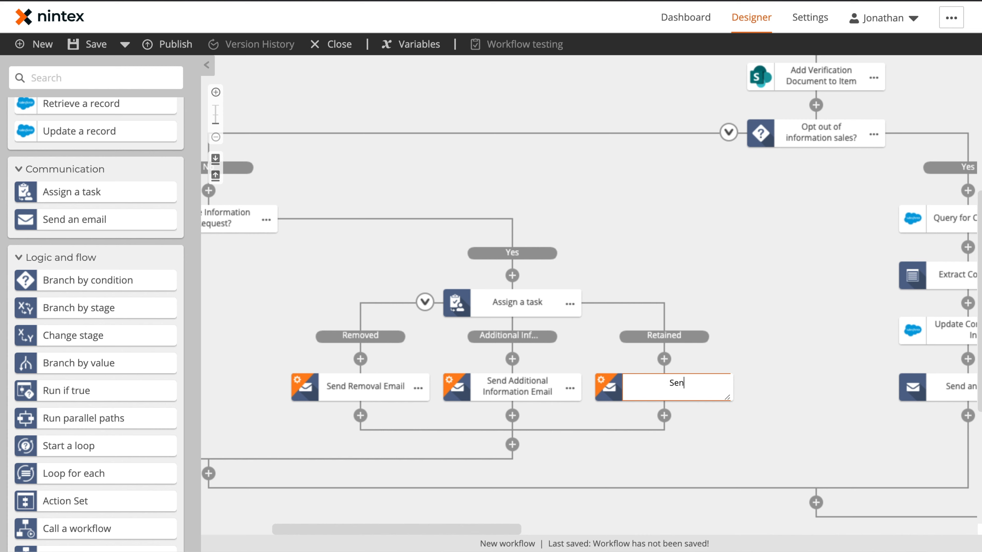
type("d Retained Email")
key("Return")
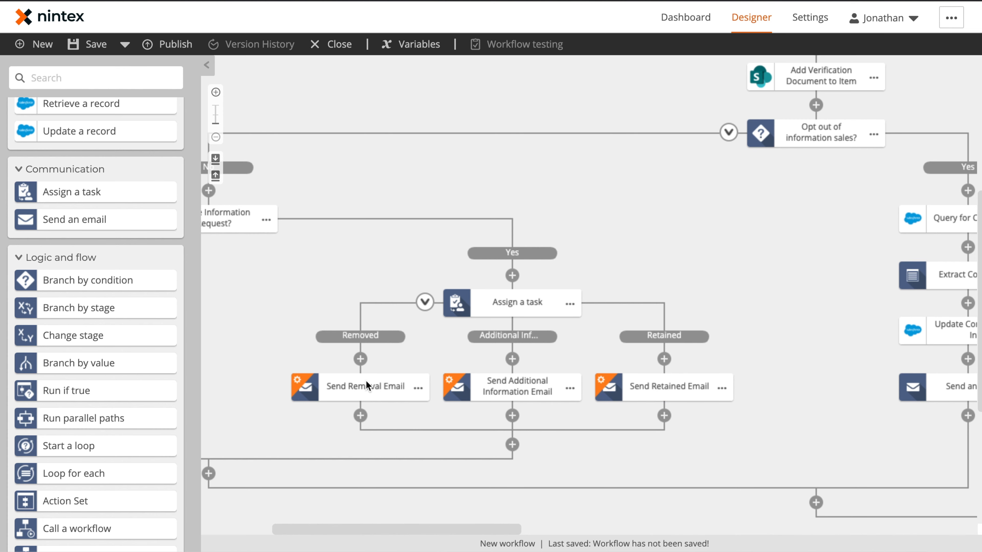
Step: Send the Removal email to the requester's Email with subject 'Information Removal Request for' plus First and Last Name
left_click(370, 384)
left_click(950, 120)
scroll(416, 340, "down", 5)
left_click(380, 247)
left_click(865, 392)
type("Information Removal Request for")
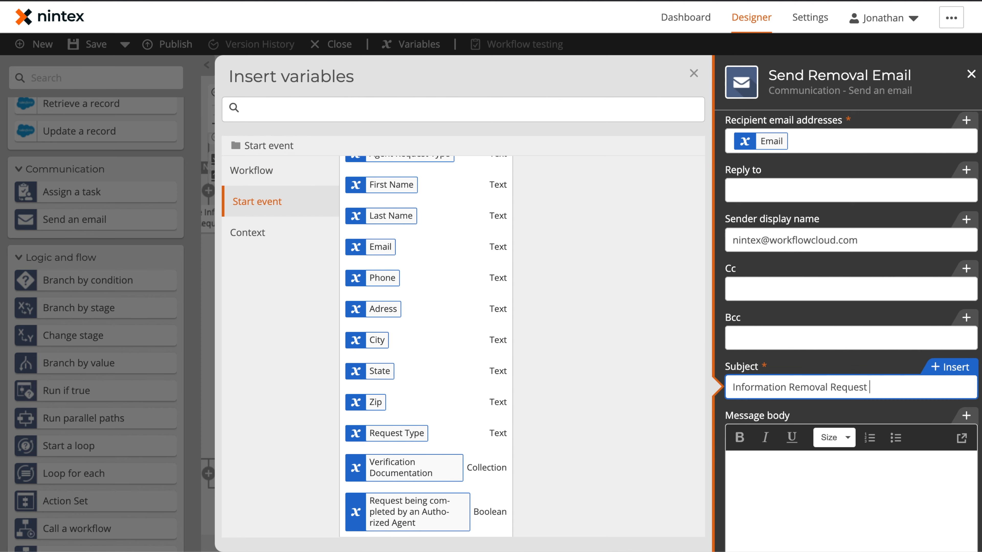
left_click(391, 185)
left_click(391, 216)
Step: Start the message body with 'Information R' and make the requester's Email the Retained email's recipient
left_click(802, 502)
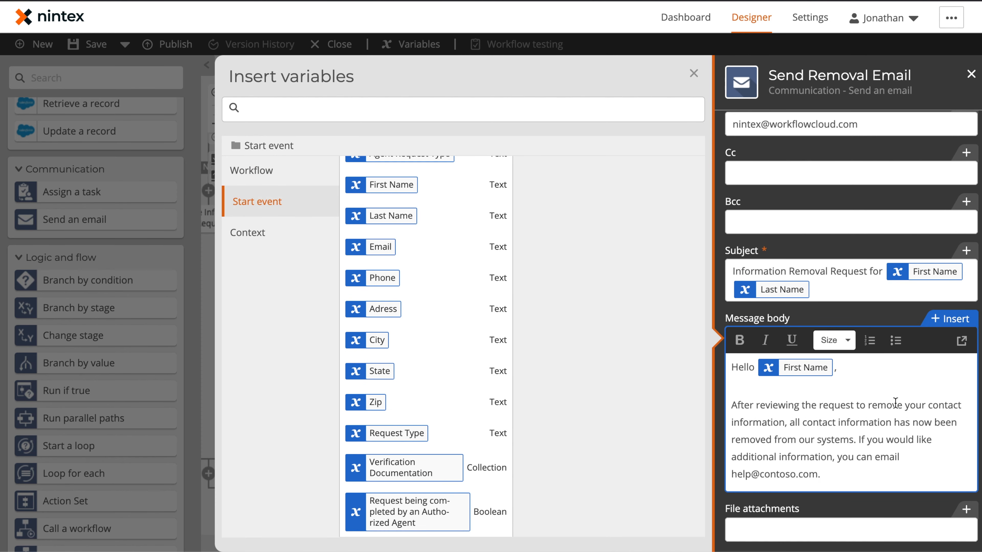
scroll(837, 414, "down", 1)
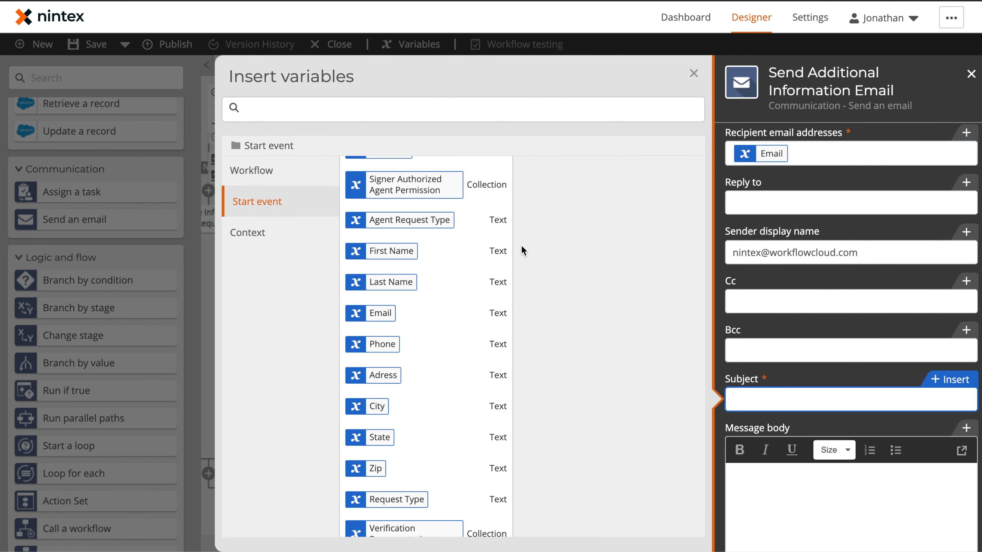
type("Information Removal Request for First Name Last Name")
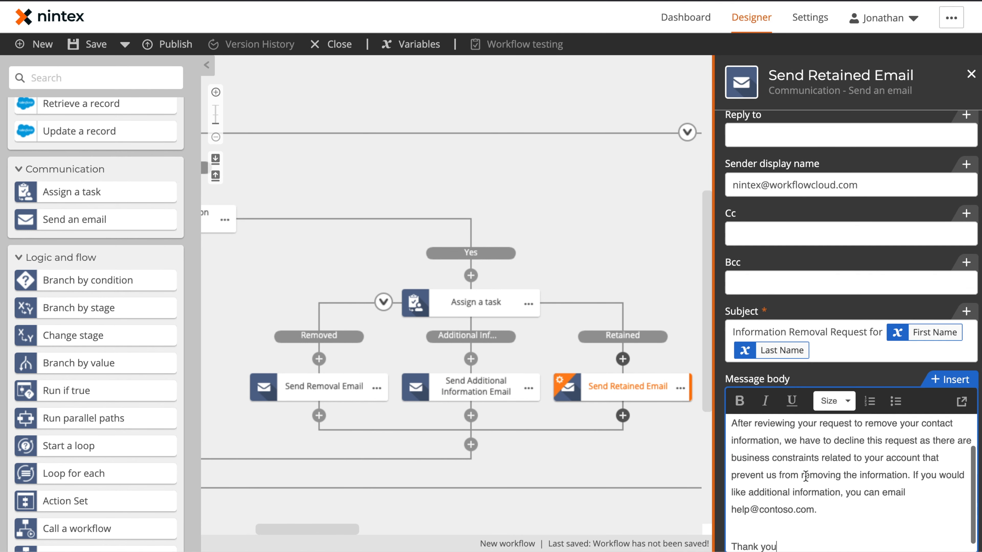
scroll(811, 136, "up", 2)
left_click(949, 120)
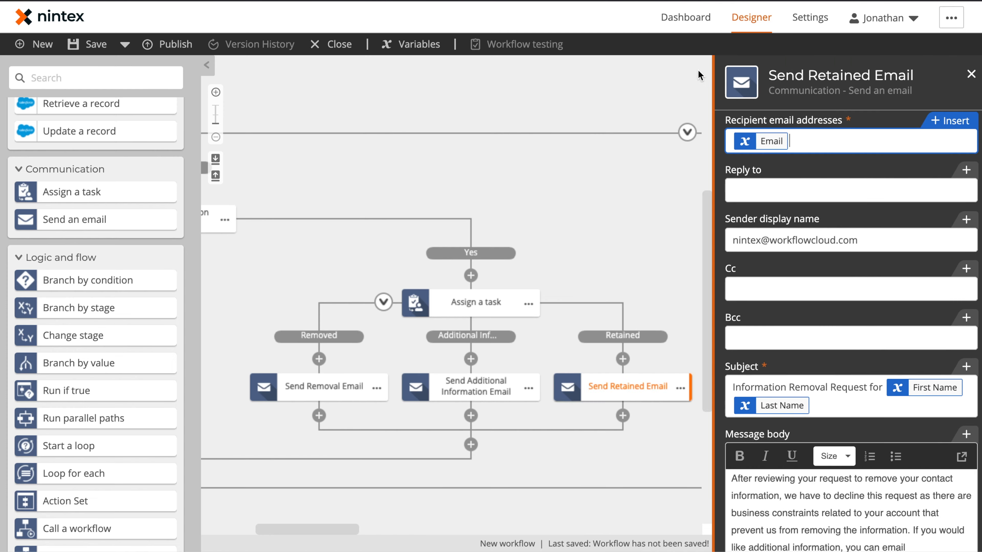
left_click(698, 75)
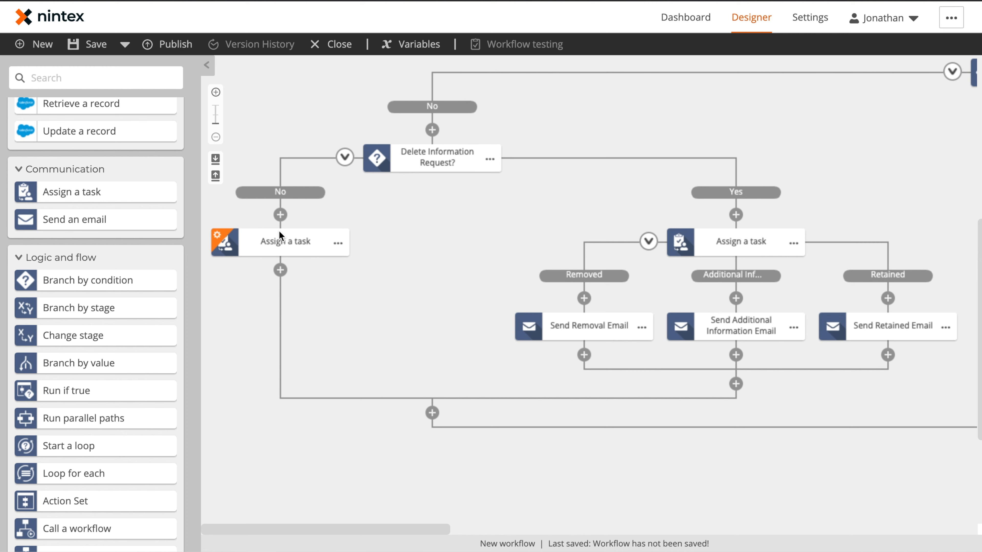
Step: Make the No-branch task an express approval named Privacy Review Request with Complete and Completed outcomes
left_click(280, 245)
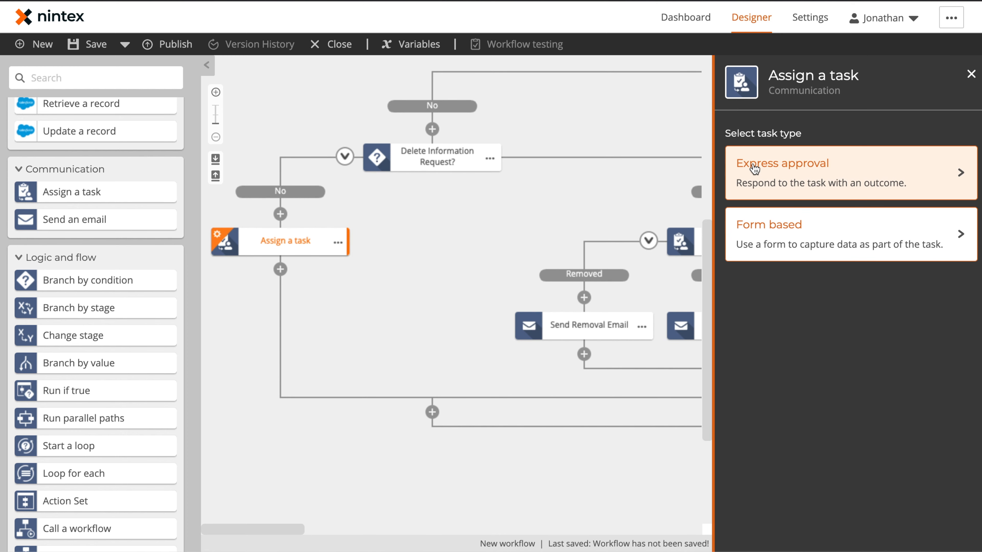
left_click(754, 169)
left_click(798, 251)
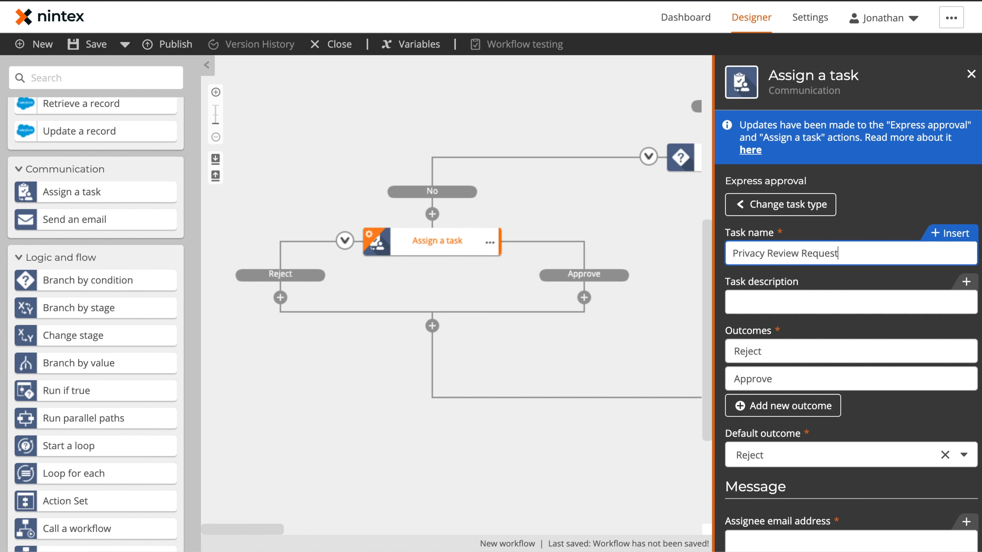
double_click(802, 353)
type("Complete")
key("Tab")
type("Com")
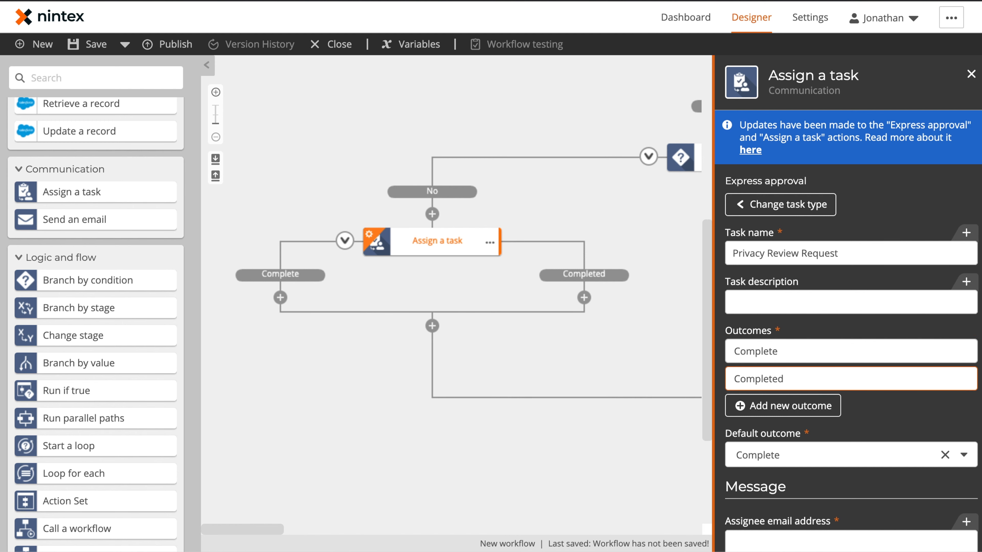
Step: Enter the privacy reviewer's email address as assignee and a subject starting 'Request for Infor'
scroll(876, 271, "down", 7)
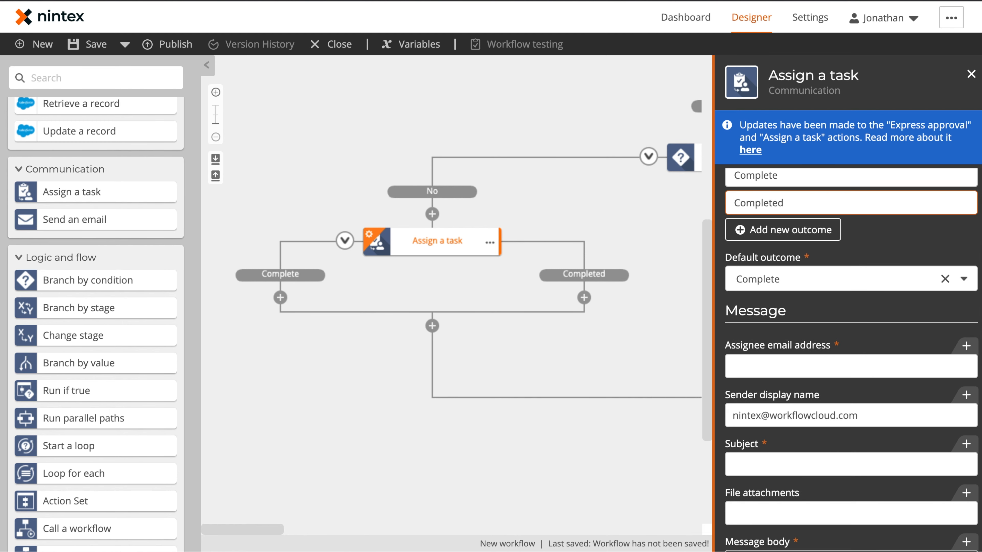
left_click(876, 257)
scroll(811, 281, "down", 2)
left_click(811, 279)
type("Request for Infor")
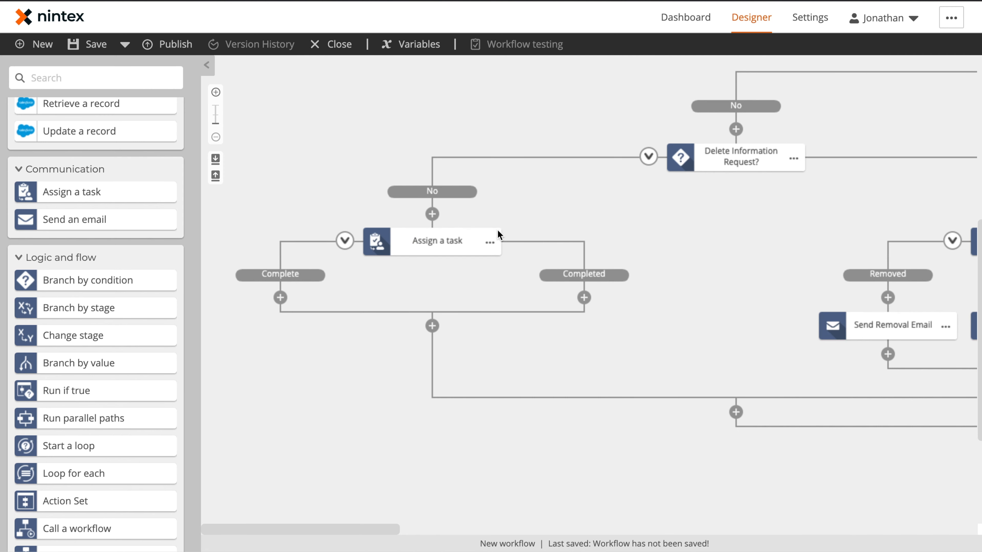
Step: Add an email action under Complete and paste the copied email under Completed
left_click_drag(76, 219, 283, 298)
scroll(702, 362, "down", 1)
left_click(584, 239)
left_click(597, 255)
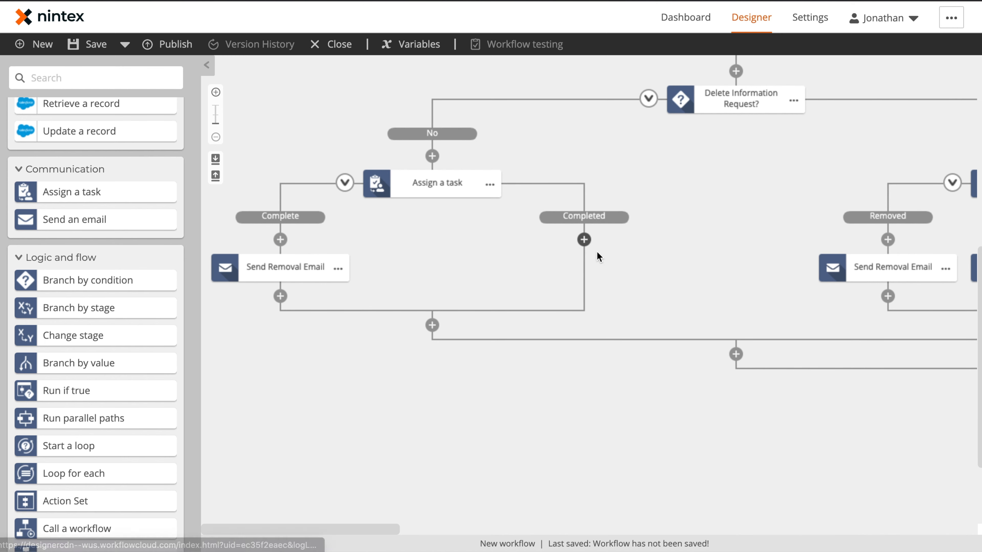
scroll(473, 256, "up", 2)
Step: Rename the No-branch task to Review Information Request
left_click(481, 252)
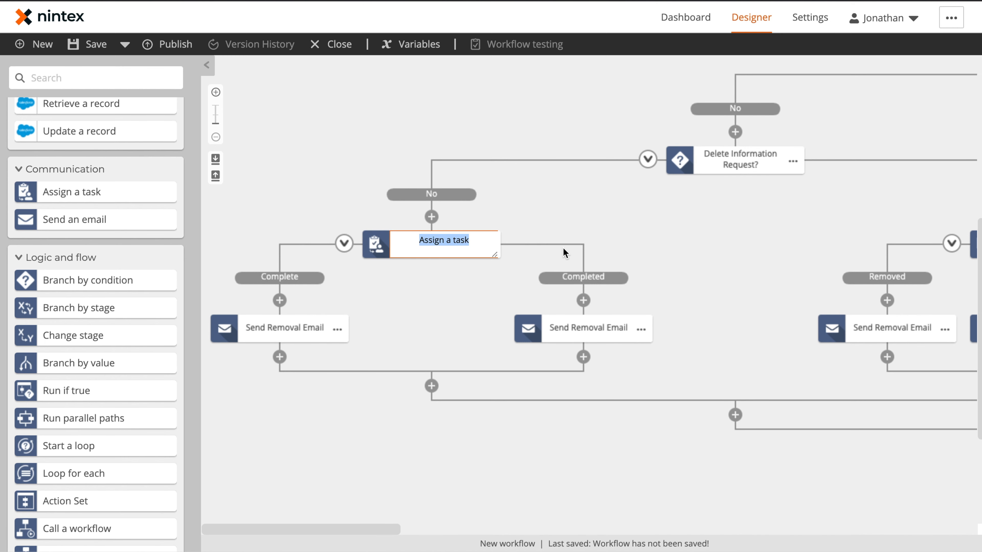
type("Review Information Request")
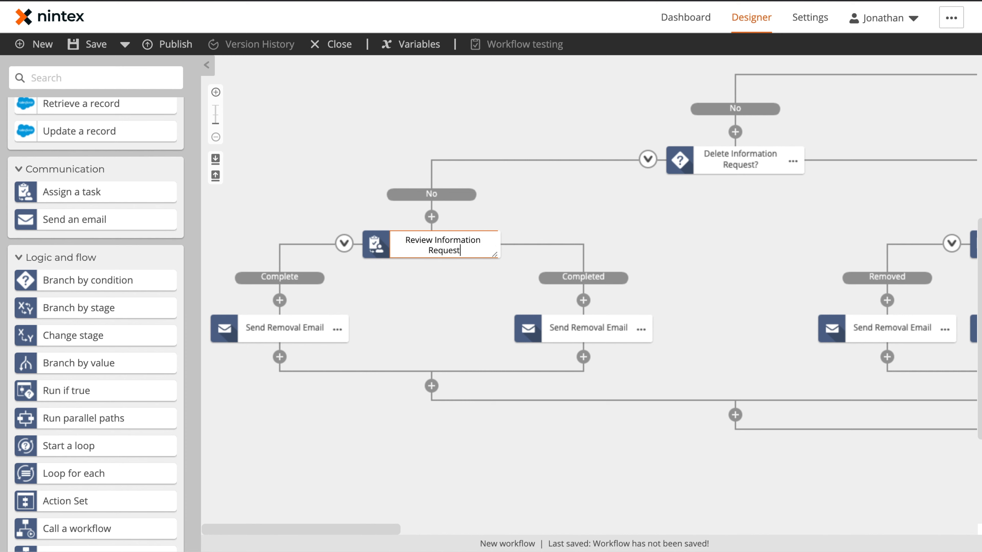
key("Return")
left_click_drag(746, 271, 550, 269)
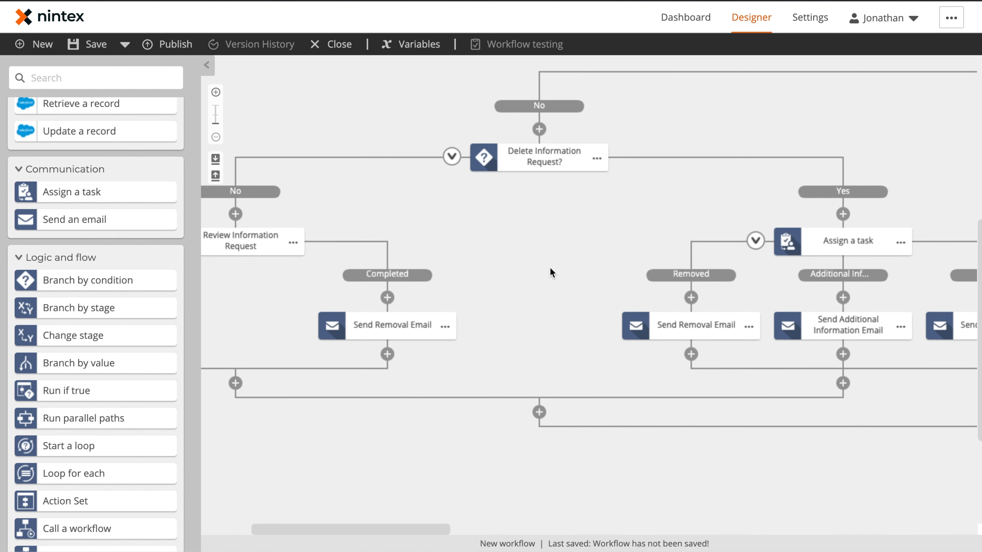
left_click(446, 326)
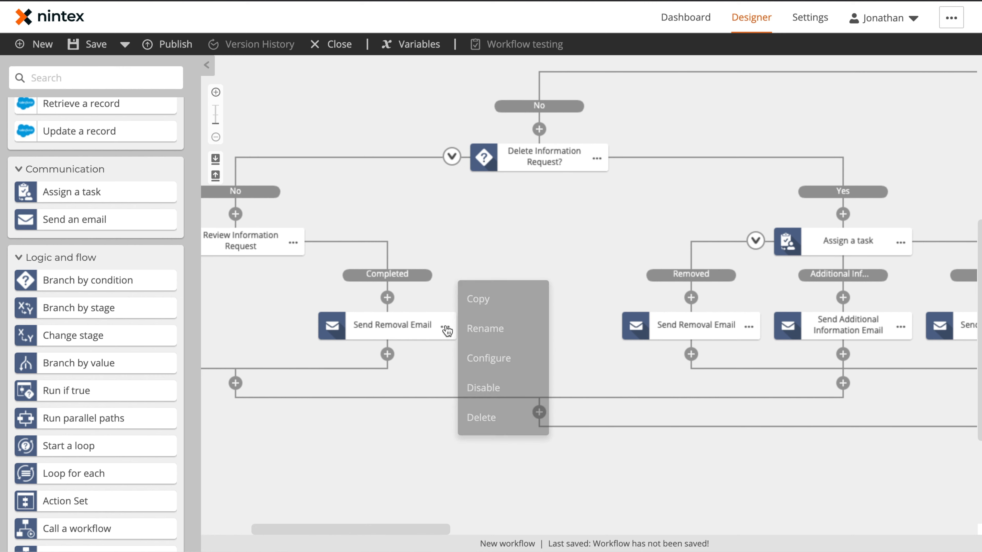
left_click(503, 338)
left_click(483, 259)
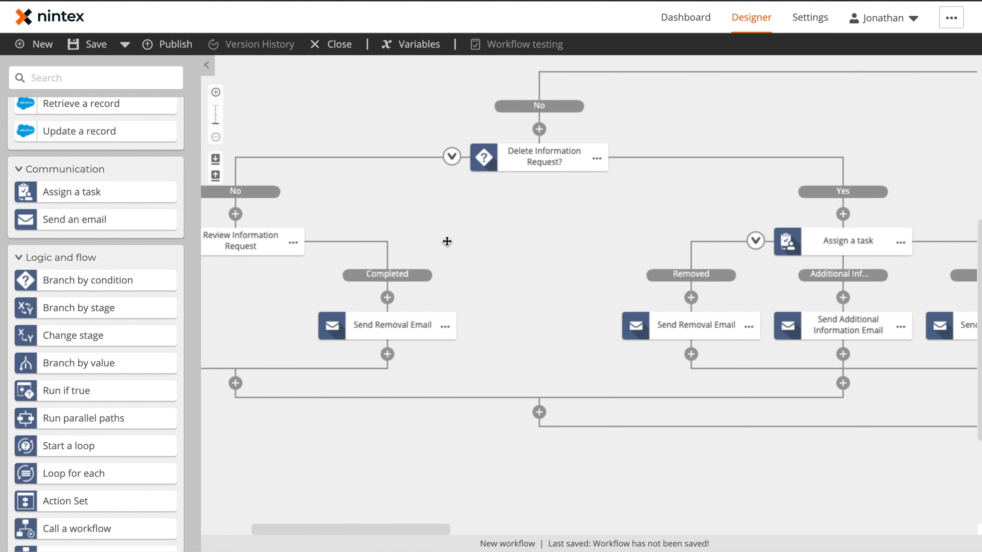
Step: Rename the Complete-branch email to Send Customer Information
left_click_drag(514, 245, 711, 249)
left_click(336, 331)
left_click(363, 333)
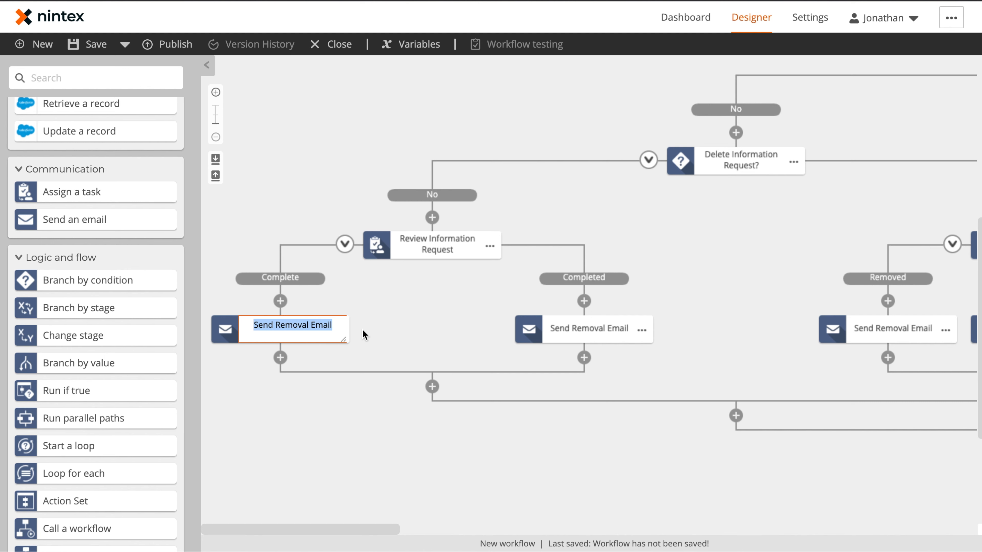
type("Send Customer ")
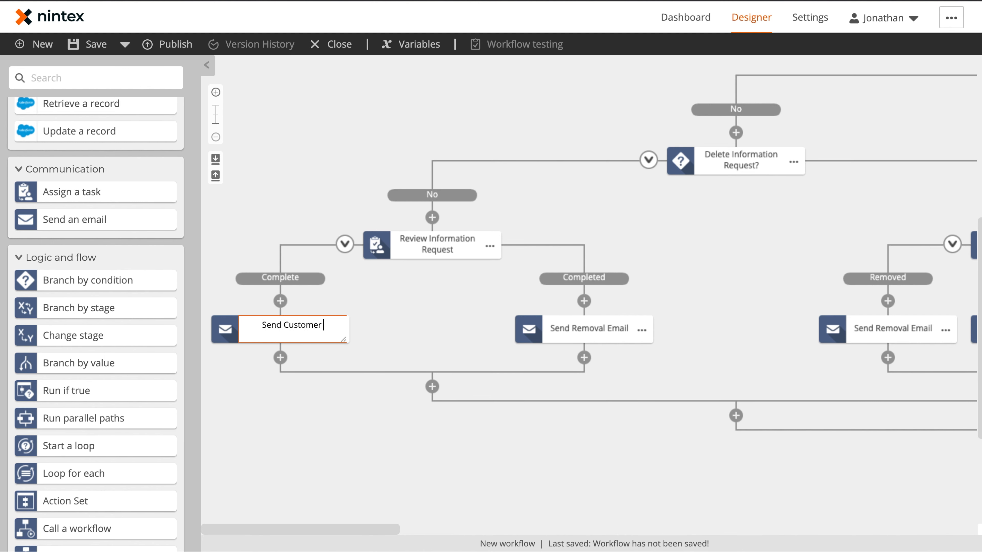
type("Information")
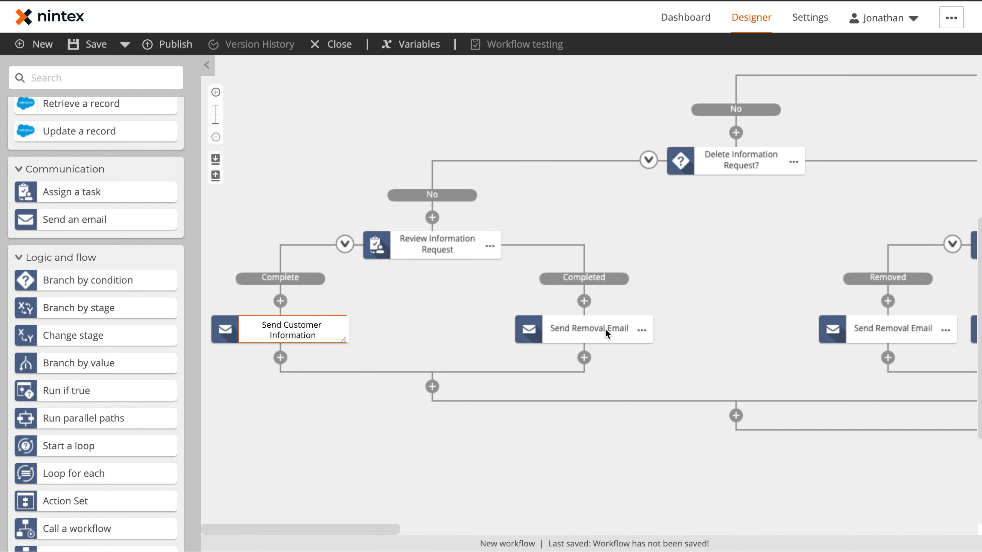
left_click(436, 296)
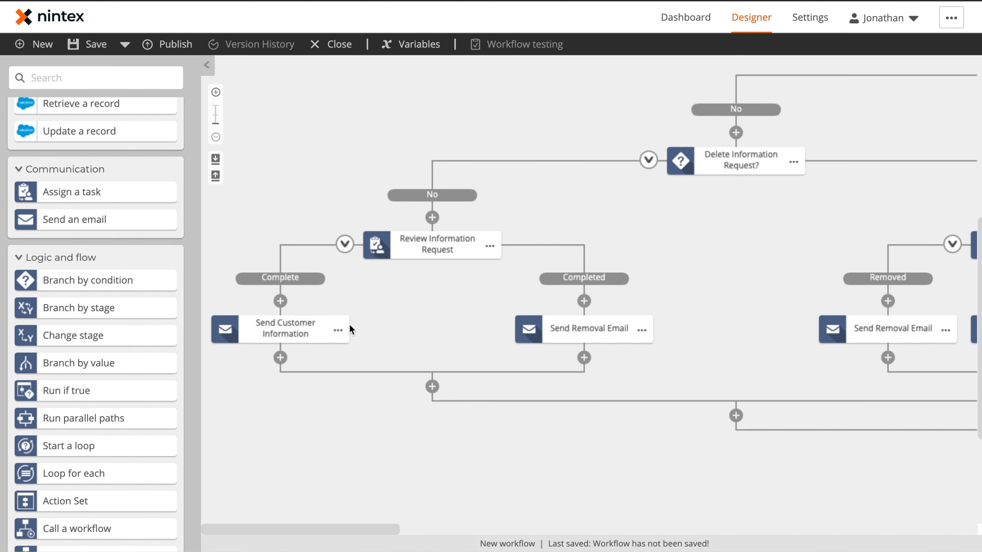
Step: Replace the Completed-branch email with a pasted copy of Send Customer Information
left_click(650, 328)
left_click(691, 426)
left_click(626, 353)
left_click(338, 329)
left_click(373, 301)
left_click(583, 301)
left_click(605, 315)
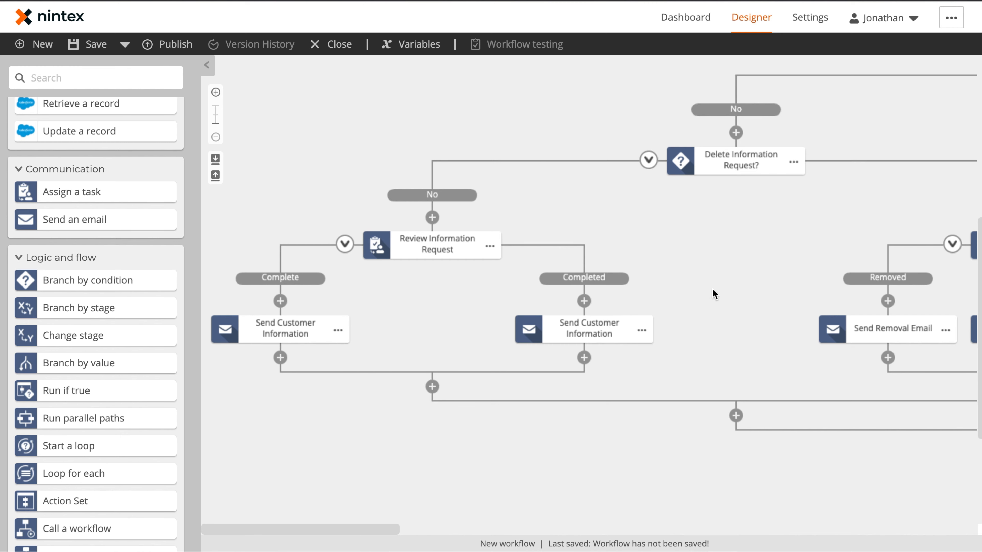
left_click_drag(713, 291, 509, 302)
Step: Name the Yes-branch approval task 'Review Delete Information Request' and pan back to the Start event
left_click_drag(870, 266, 682, 299)
left_click(679, 302)
left_click(703, 313)
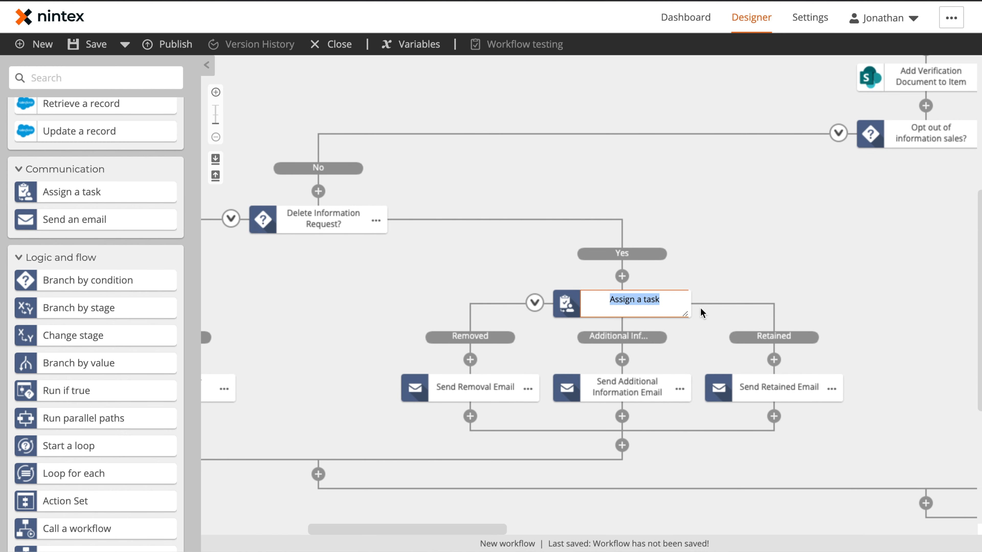
type("Review Delete In")
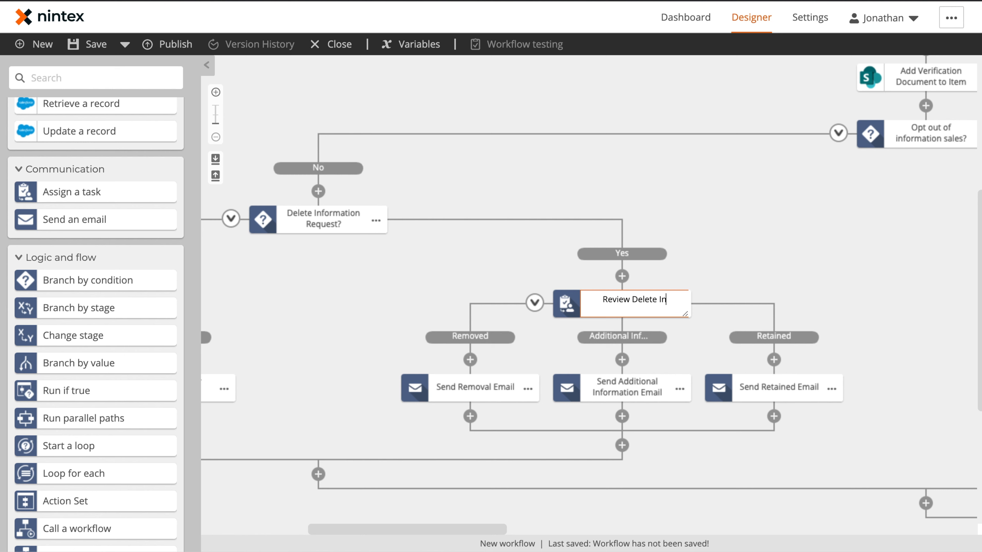
type("formation Request")
left_click(822, 235)
left_click_drag(857, 334, 539, 243)
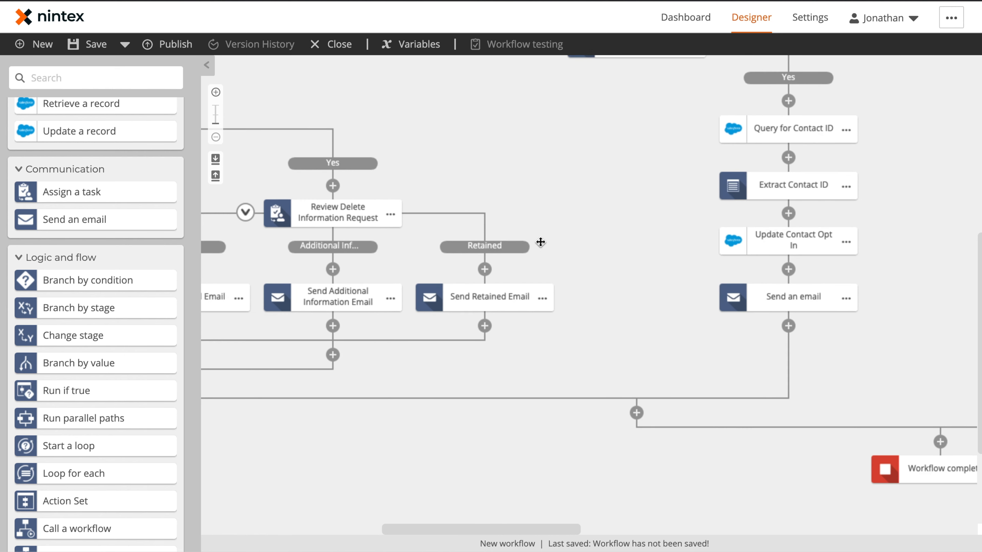
left_click(207, 66)
mouse_move(436, 121)
left_mouse_down()
mouse_move(458, 274)
mouse_move(533, 204)
mouse_move(594, 240)
mouse_move(444, 309)
mouse_move(307, 307)
left_mouse_up()
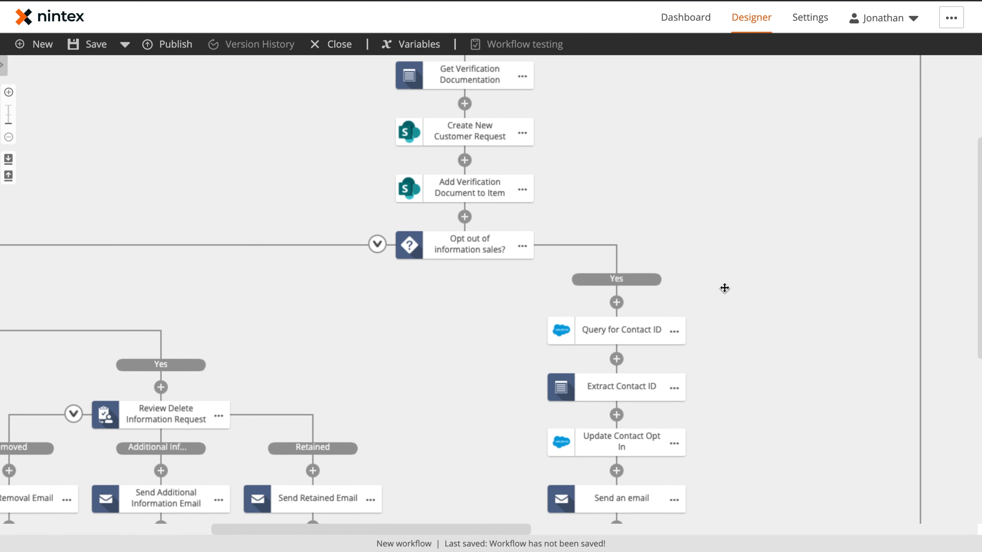
left_click_drag(767, 249, 515, 417)
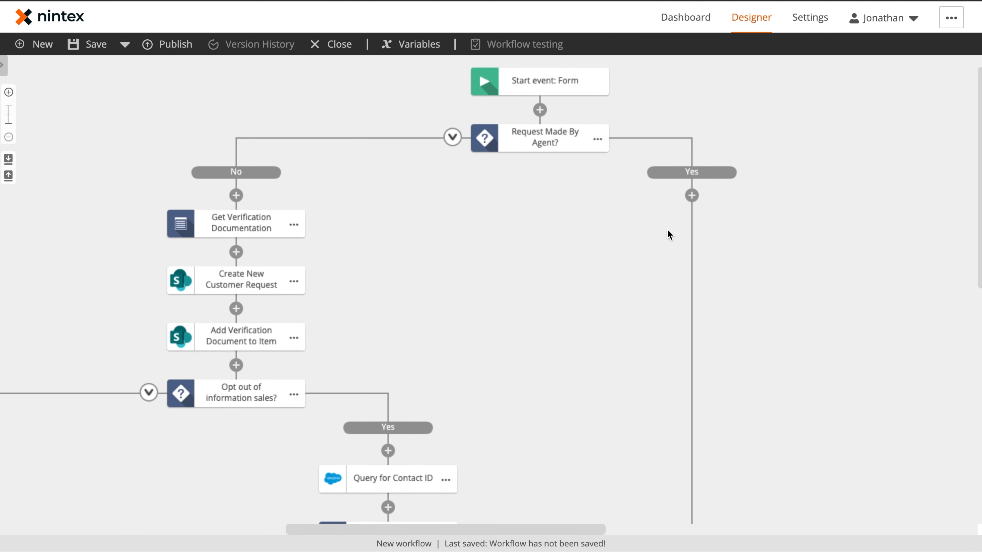
Step: Save the workflow with the name 'CCPA Request Information'
left_click(89, 50)
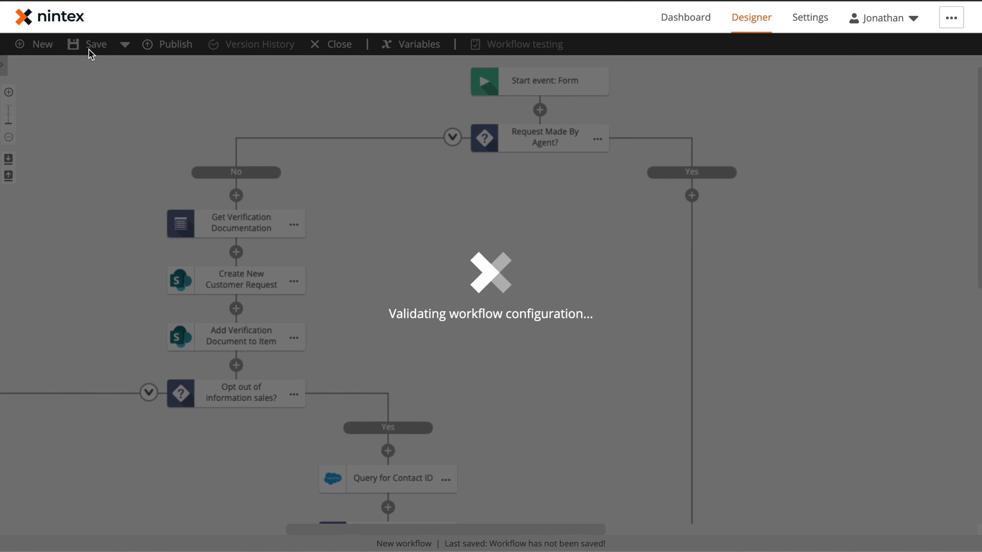
type("CCPA Request Information")
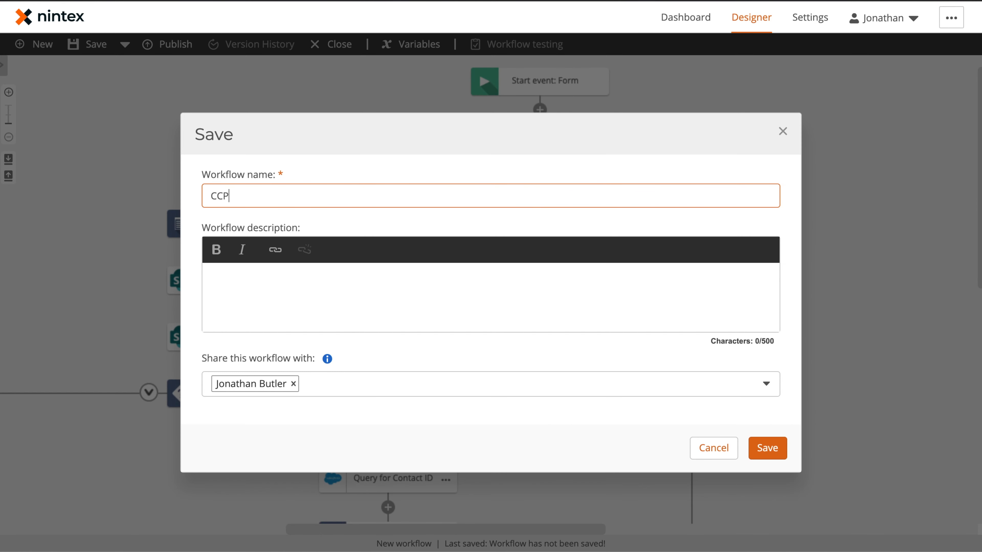
left_click(772, 449)
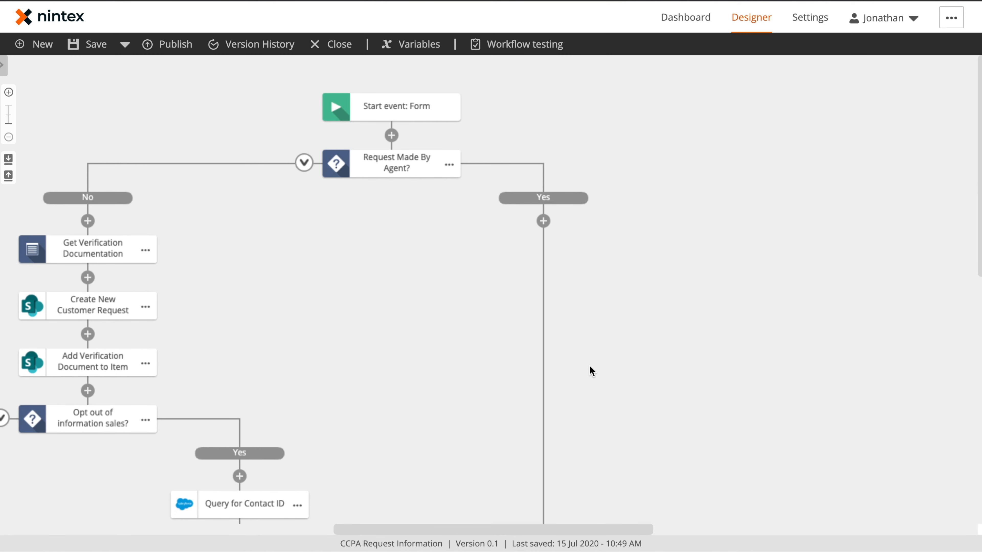
left_click(3, 65)
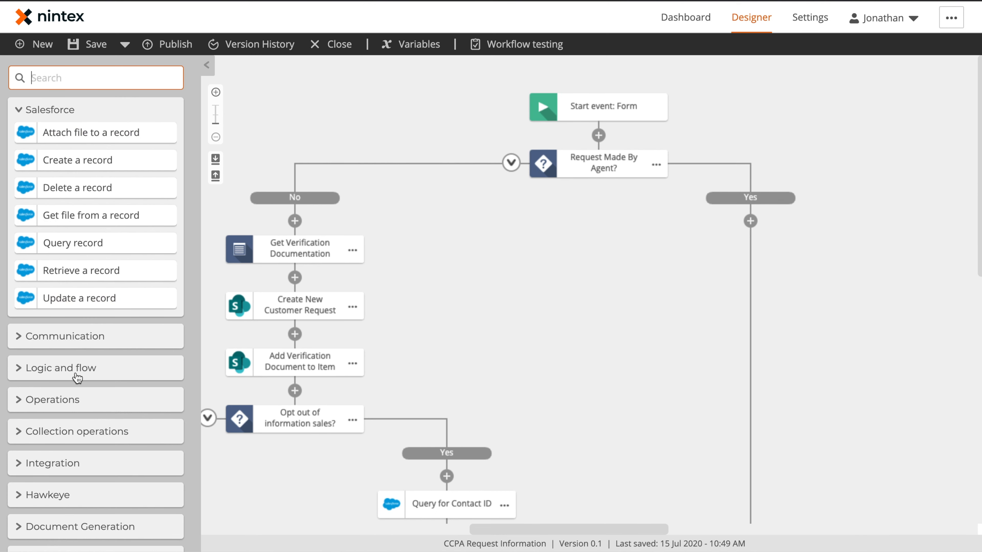
Step: Add two Get item from collection steps to the Yes branch
left_click(17, 433)
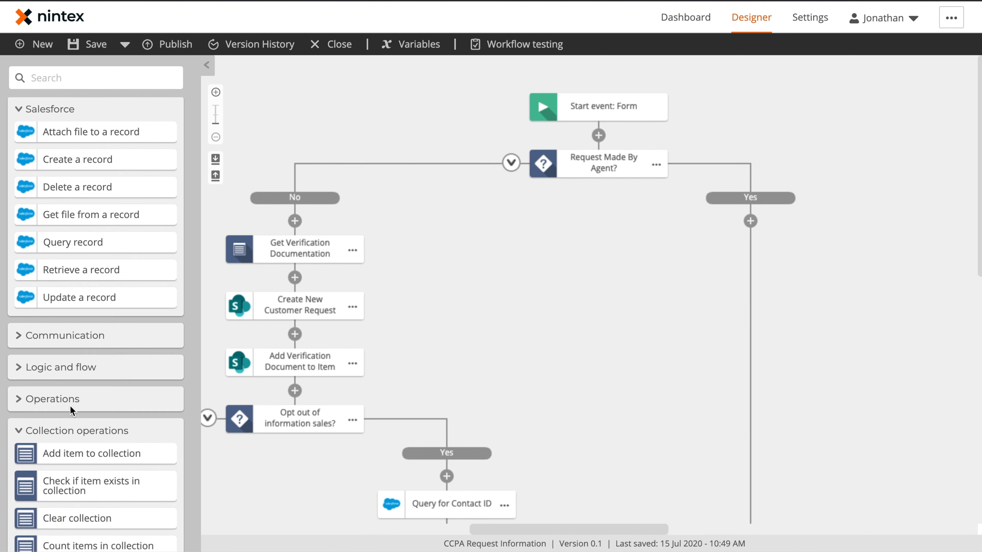
scroll(69, 410, "down", 5)
left_click_drag(89, 385, 801, 219)
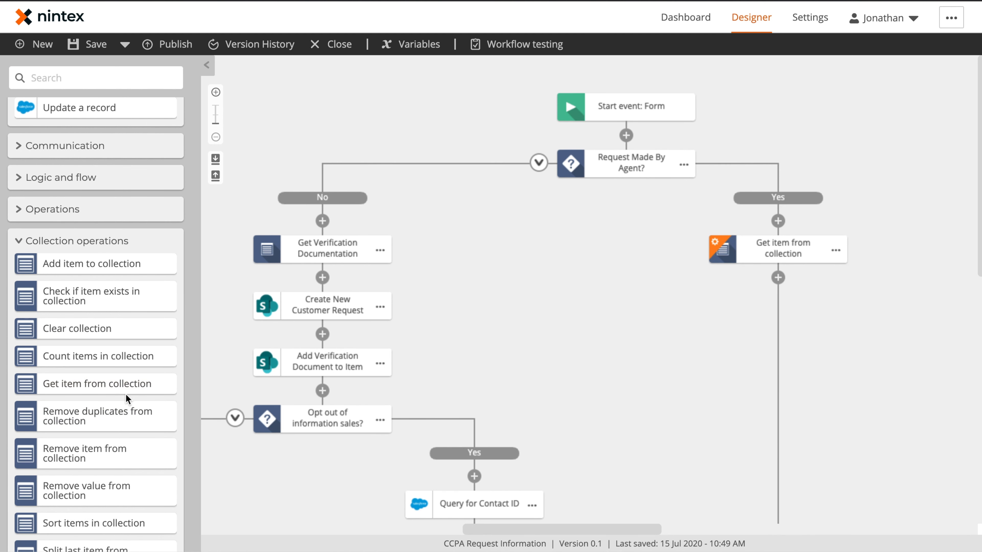
left_click_drag(96, 384, 824, 278)
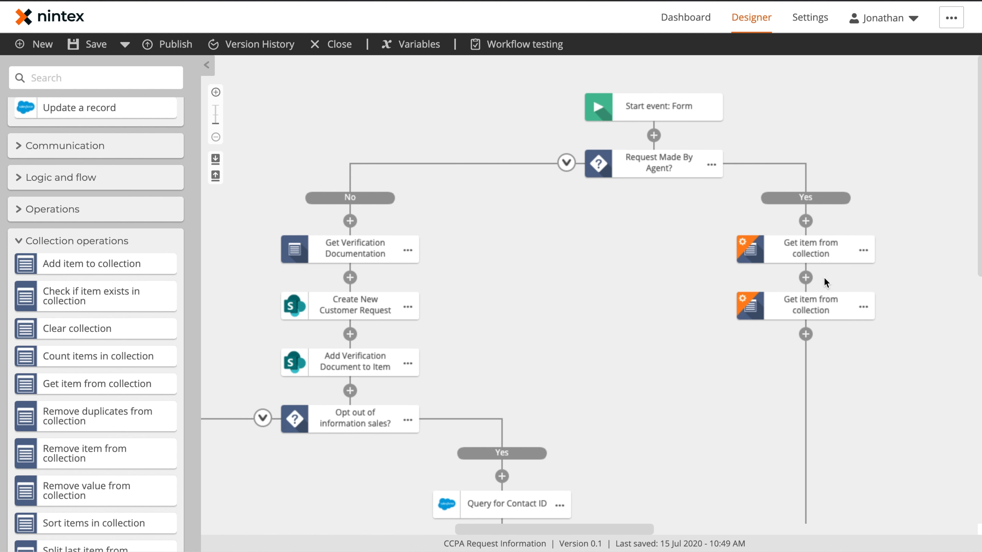
Step: Rename the two steps Get Agen Verification and Get Contact Verification
left_click(873, 251)
left_click(888, 253)
type("Get Agen Verification")
key("Return")
left_click(872, 307)
left_click(889, 309)
type("Get Contact Verification")
key("Return")
Step: Set Get Agen Verification's target collection to Signer Authorized Agent Permission
left_click(805, 246)
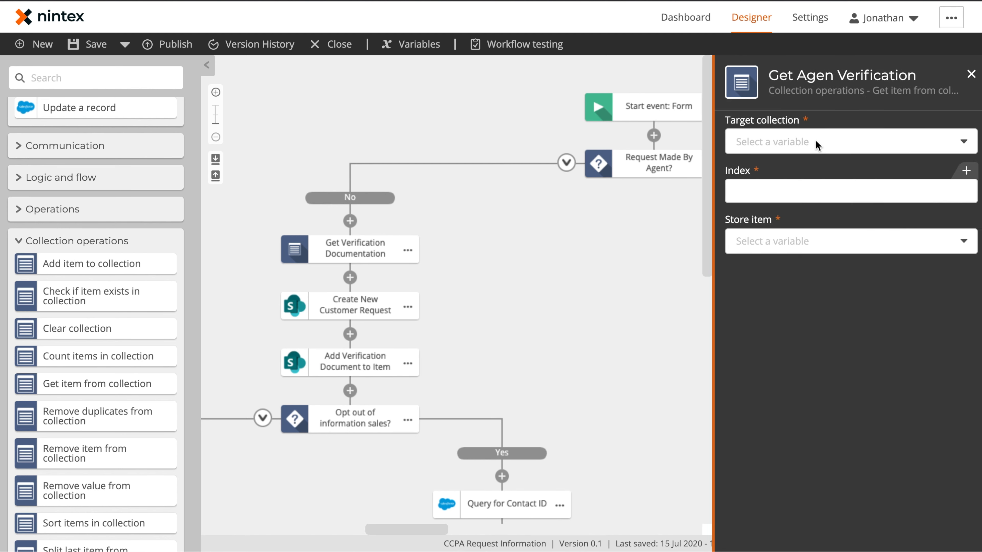
left_click(815, 139)
left_click(785, 243)
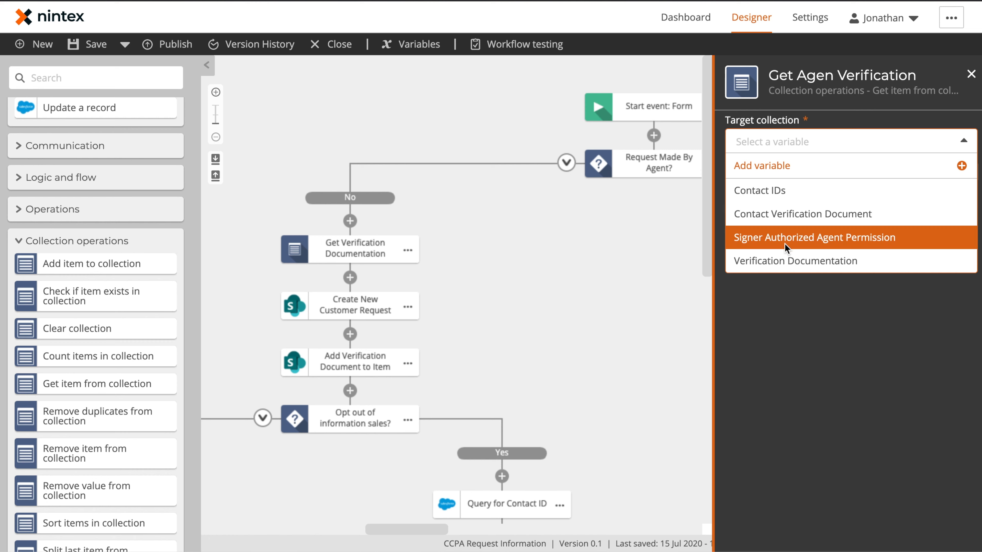
left_click(795, 198)
Step: Store Get Agen Verification's item in a new File variable, Signed Authorized Agent Permission File
left_click(807, 244)
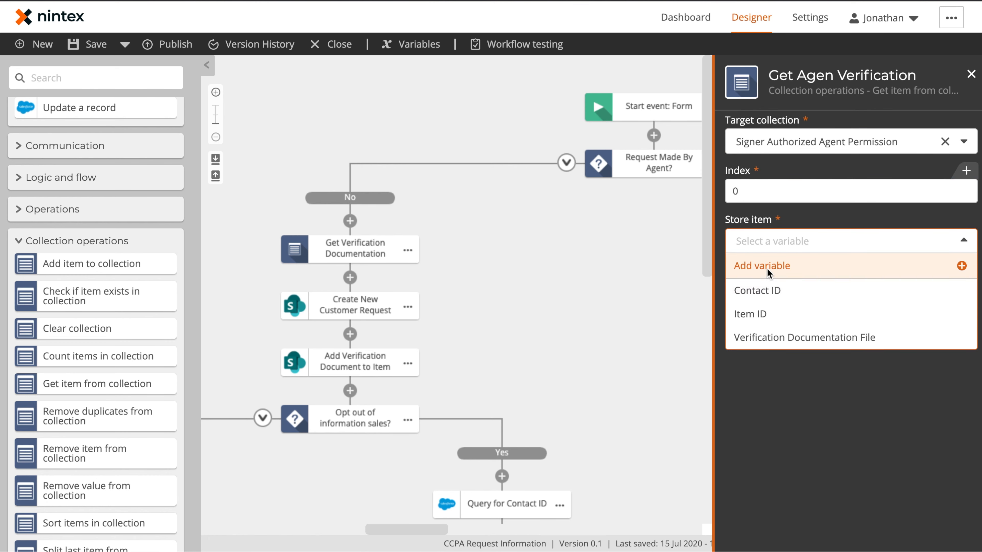
left_click(756, 266)
left_click(501, 175)
type("Signed Authorized")
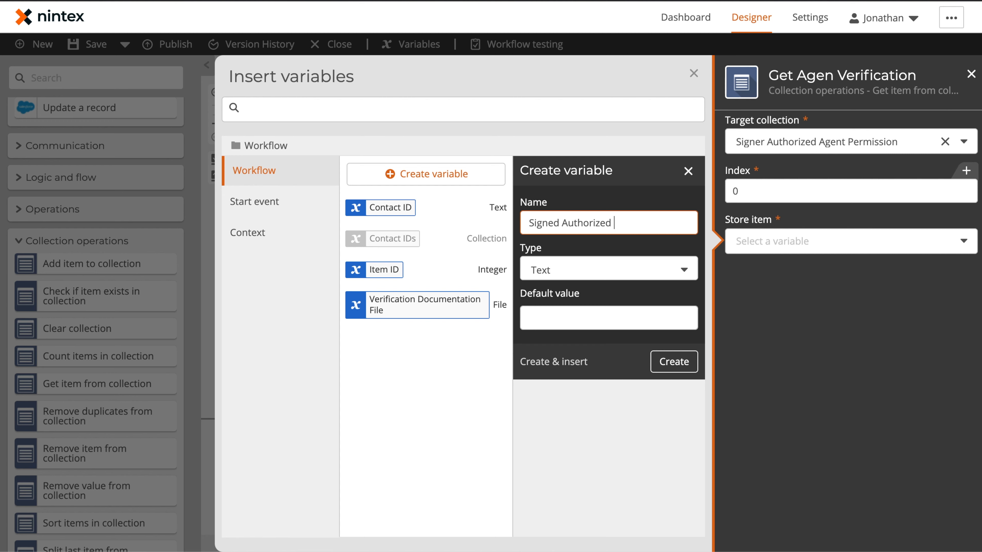
type("Agent Permission")
left_click(540, 271)
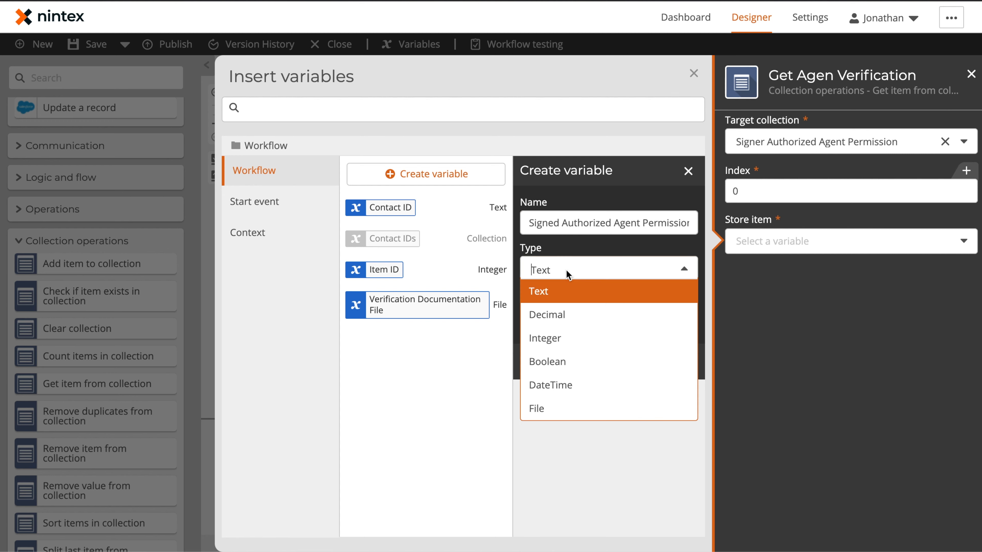
left_click(562, 399)
left_click(614, 222)
type("File")
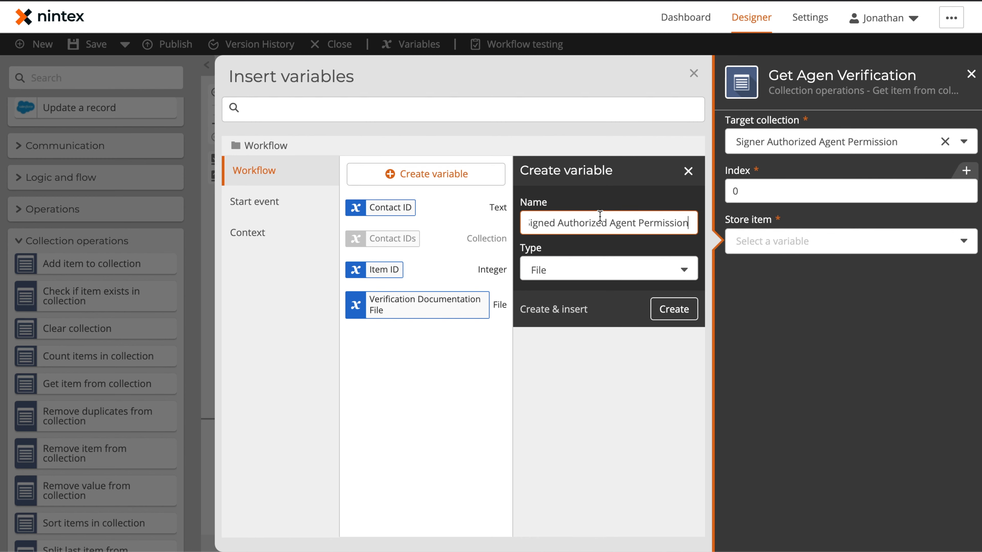
left_click(569, 308)
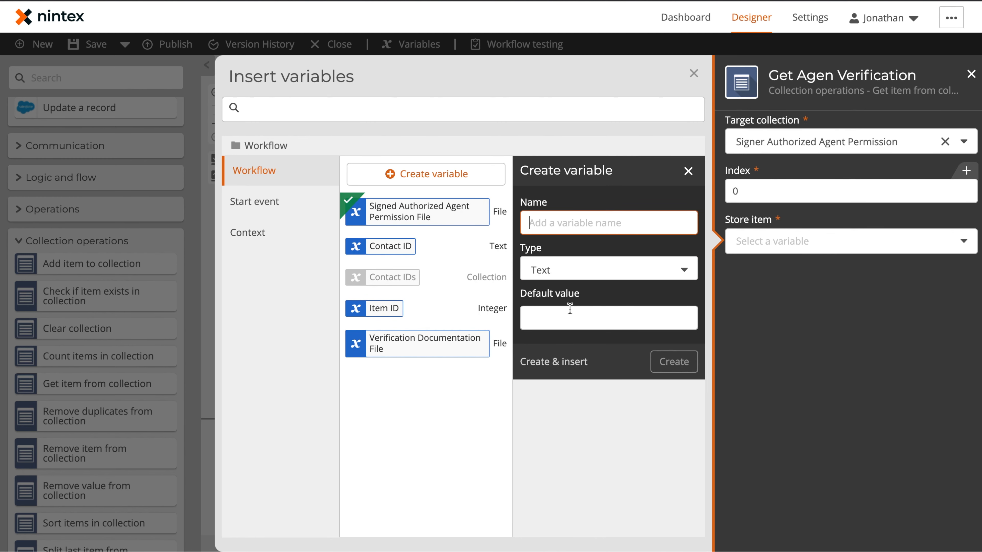
left_click(694, 78)
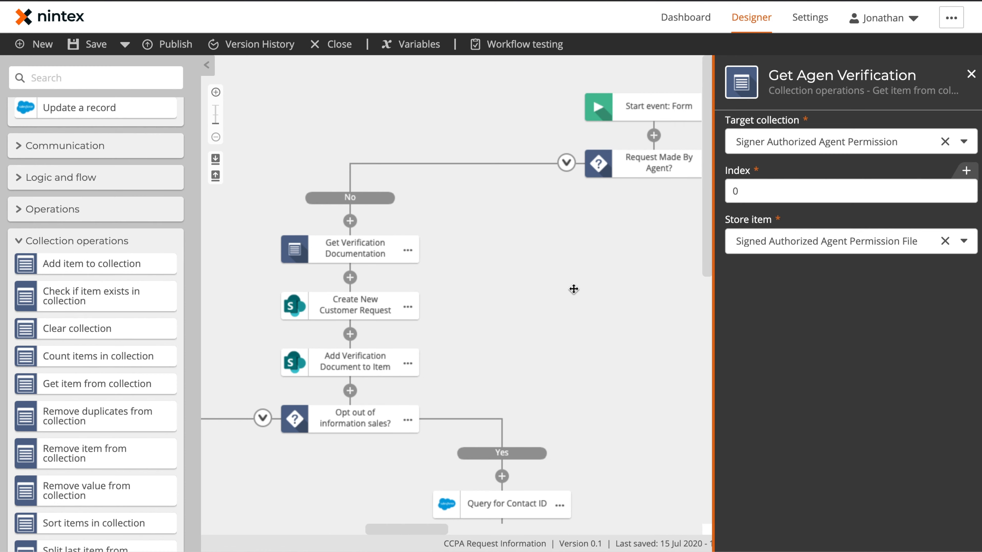
left_click(574, 290)
left_click_drag(738, 299, 768, 299)
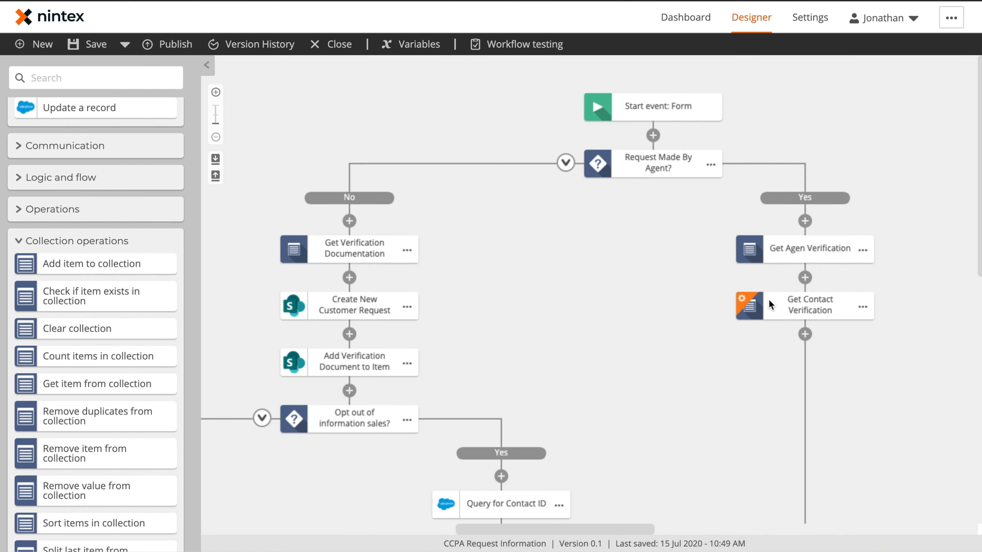
Step: Set Get Contact Verification to read Contact Verification Document index 0 into Verification Documentation File
left_click(783, 300)
left_click(807, 142)
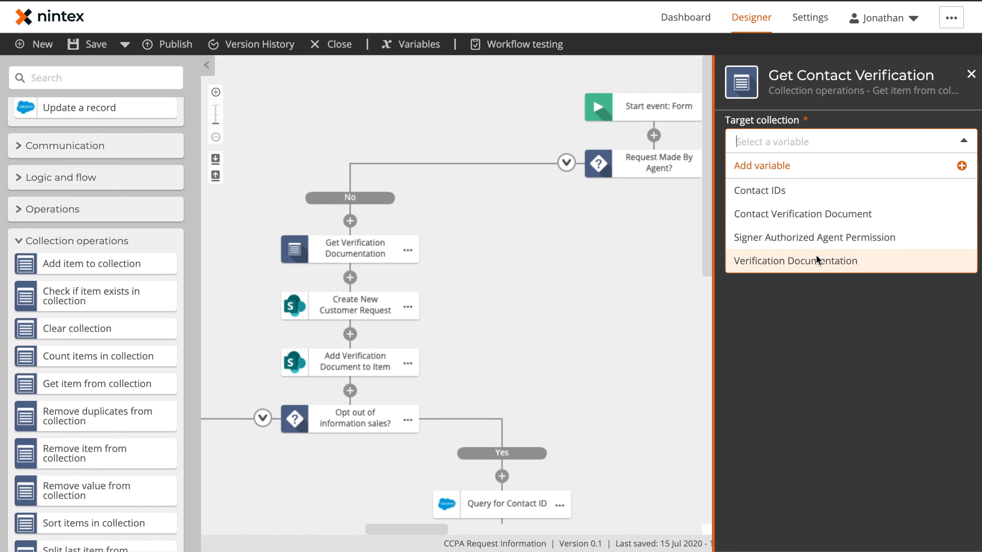
left_click(808, 215)
left_click(767, 194)
type("0")
left_click(761, 251)
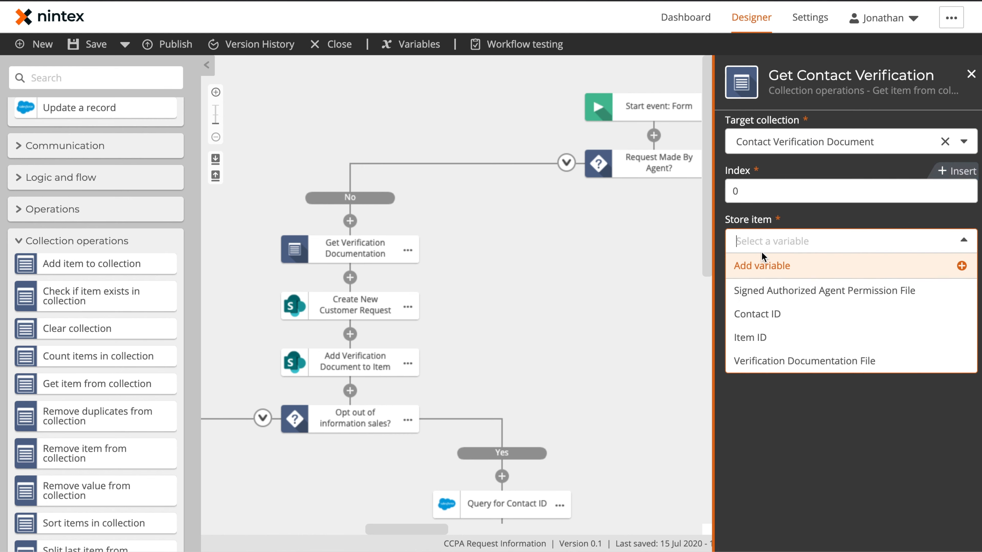
left_click(780, 360)
left_click(680, 300)
left_click_drag(766, 394, 536, 332)
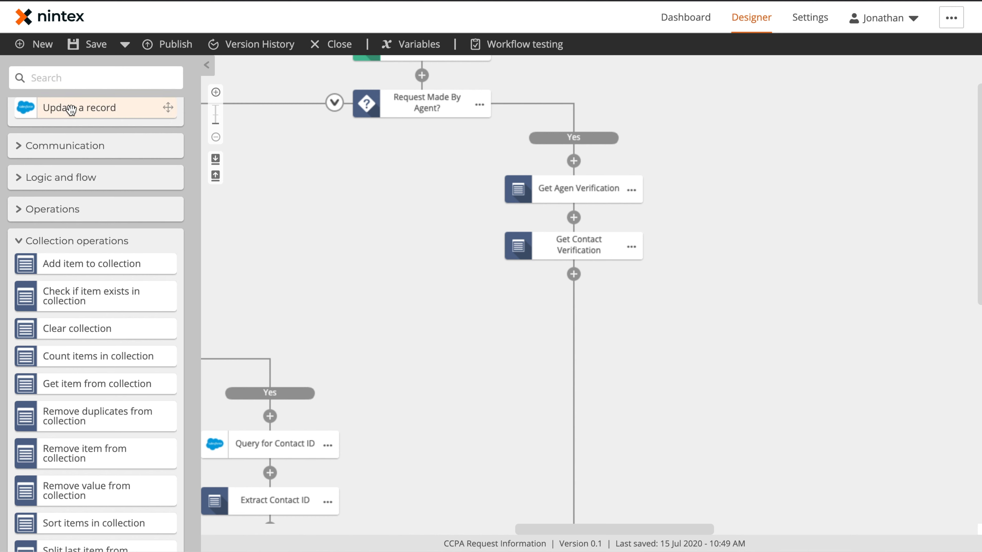
Step: Copy Create New Customer Request from the No branch and paste it below Get Contact Verification
left_click(71, 80)
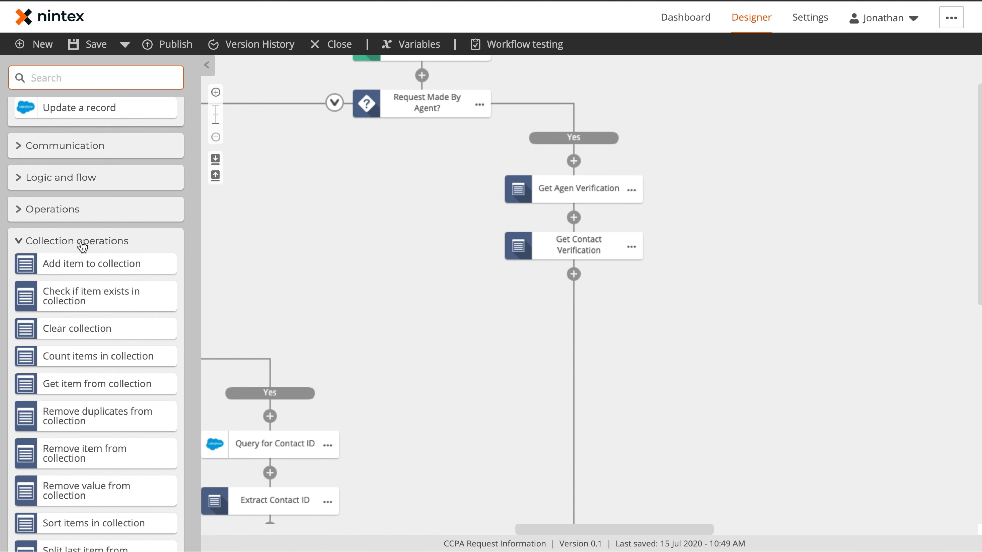
scroll(82, 247, "down", 10)
left_click(16, 520)
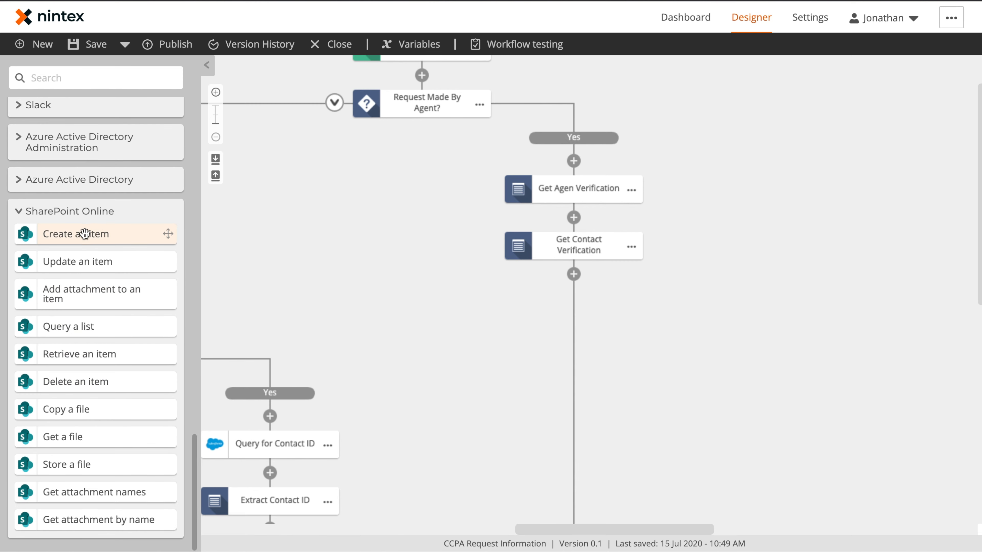
left_click_drag(307, 287, 702, 315)
left_click(569, 272)
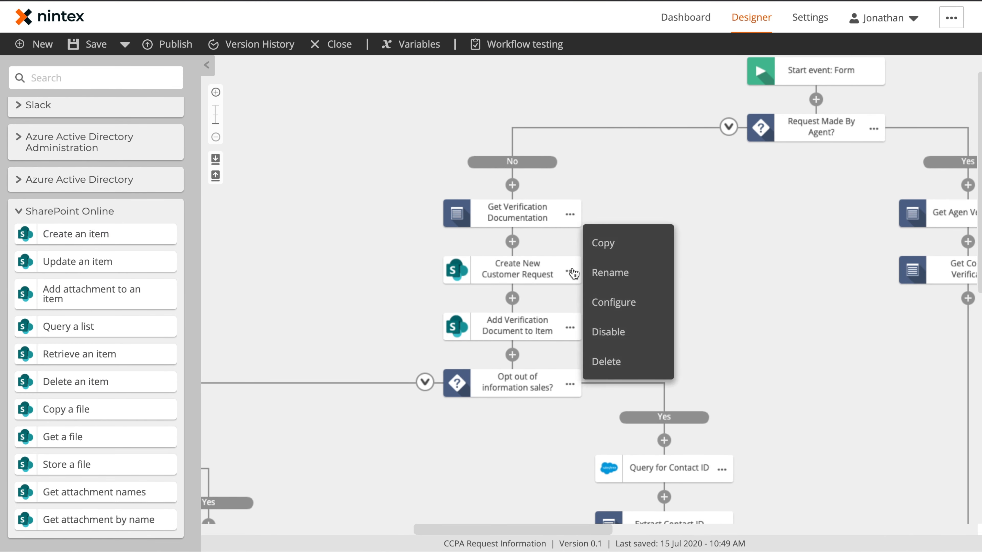
left_click(605, 243)
left_click_drag(789, 351, 613, 314)
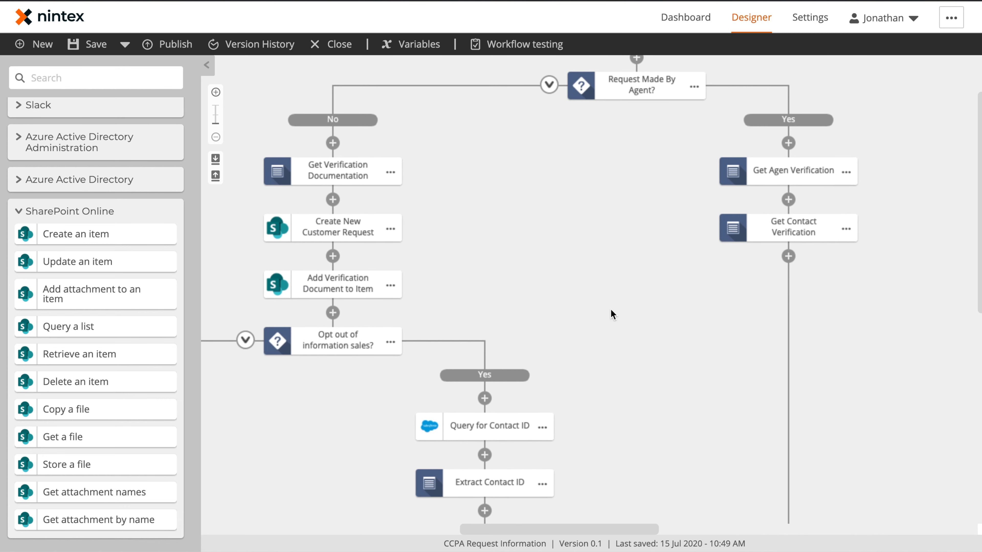
left_click(787, 261)
left_click(810, 276)
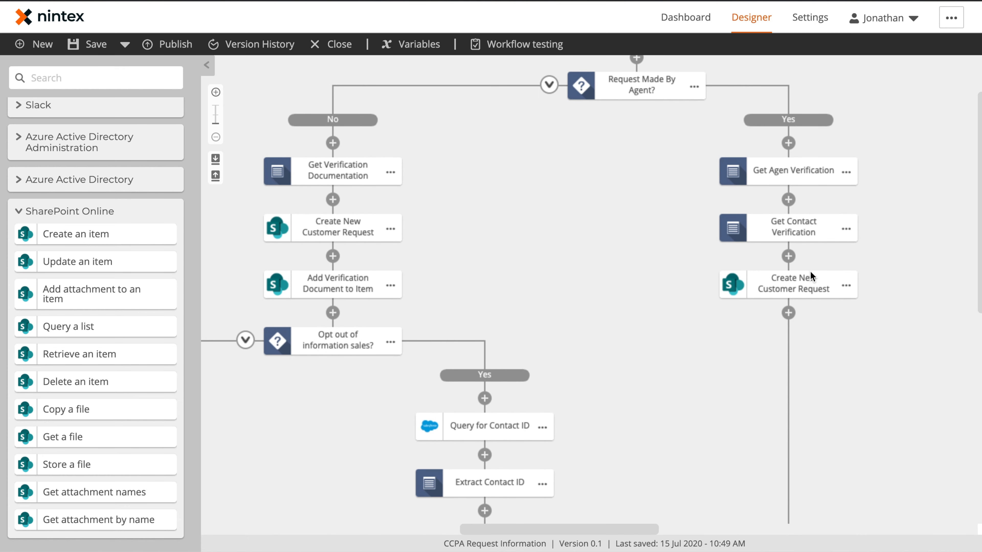
left_click(796, 287)
scroll(831, 290, "down", 10)
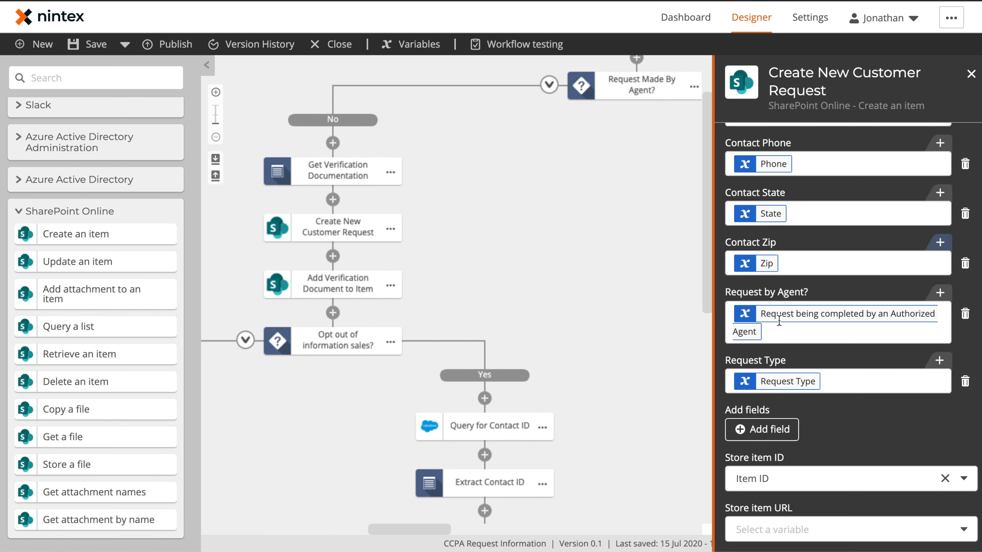
Step: Add the Agent Address, City, Email, First Name, Last Name, Phone and State fields
left_click(769, 429)
scroll(771, 406, "down", 4)
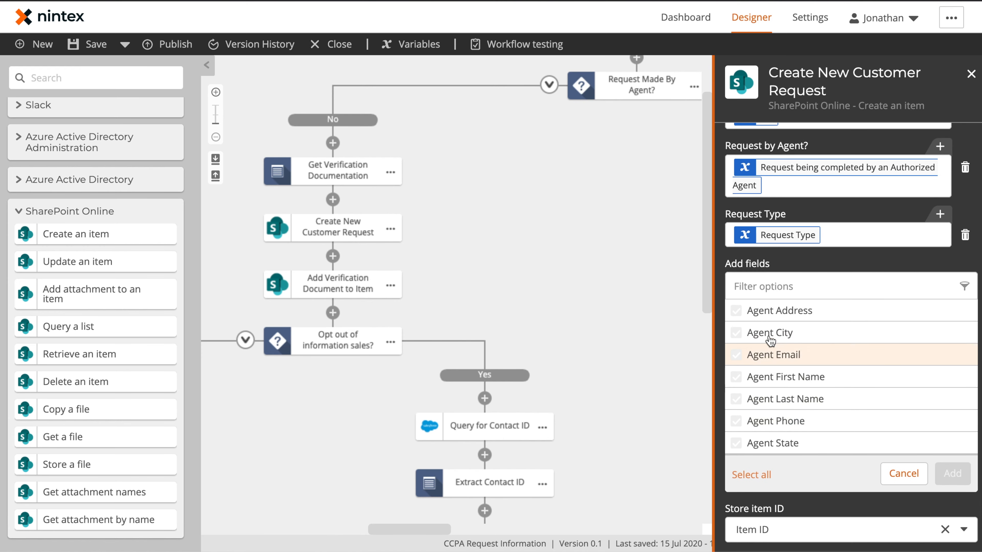
left_click(756, 311)
left_click(771, 334)
left_click(774, 356)
left_click(775, 377)
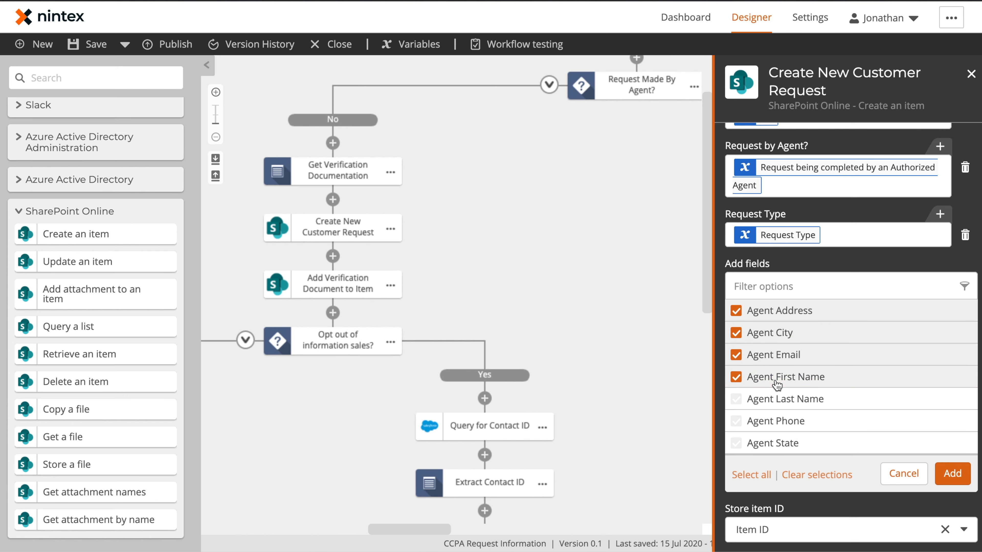
left_click(775, 399)
left_click(776, 421)
left_click(793, 444)
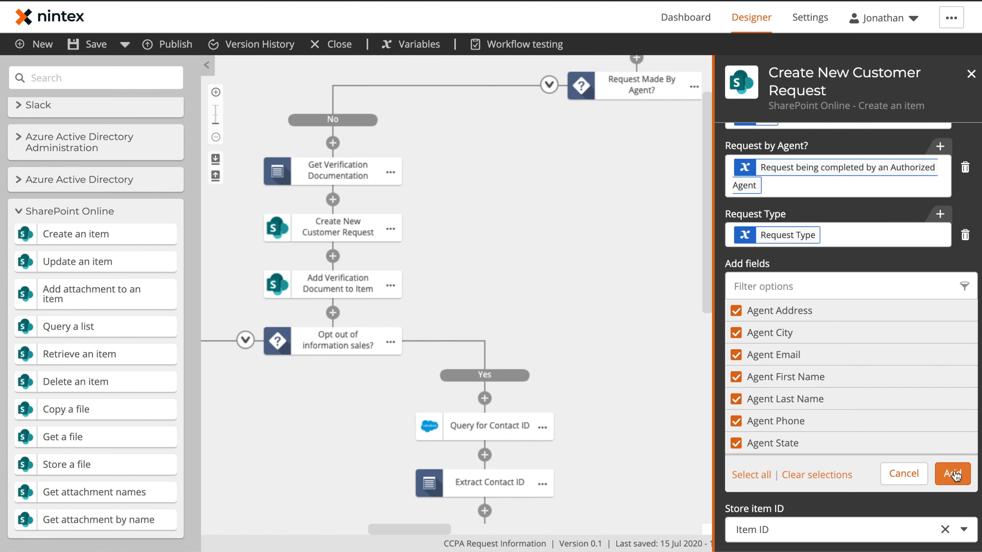
left_click(952, 473)
Step: Clear the contact variables from the Title and contact fields
scroll(804, 267, "up", 10)
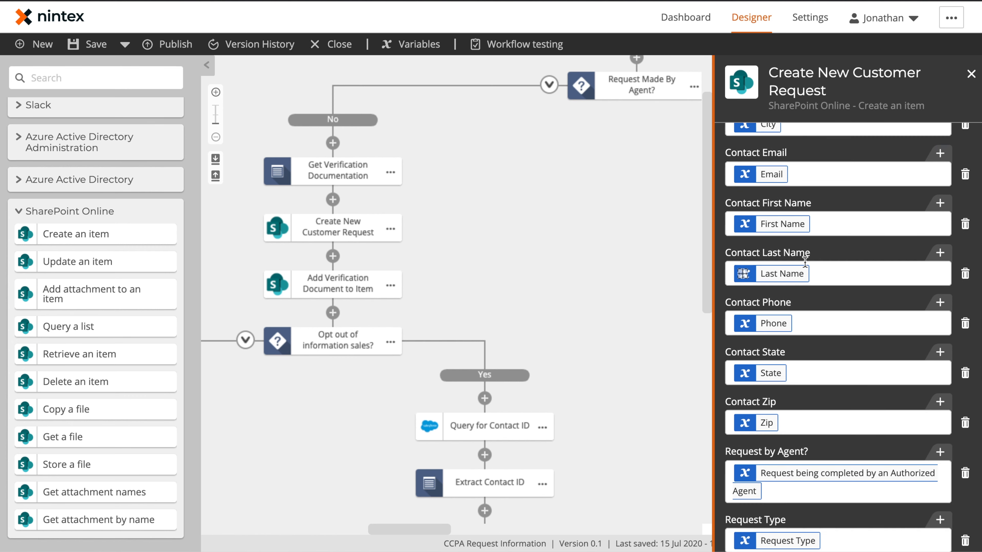
left_click(891, 142)
key("BackSpace")
key("BackSpace")
key("BackSpace")
left_click(843, 191)
key("BackSpace")
left_click(839, 290)
left_click(830, 487)
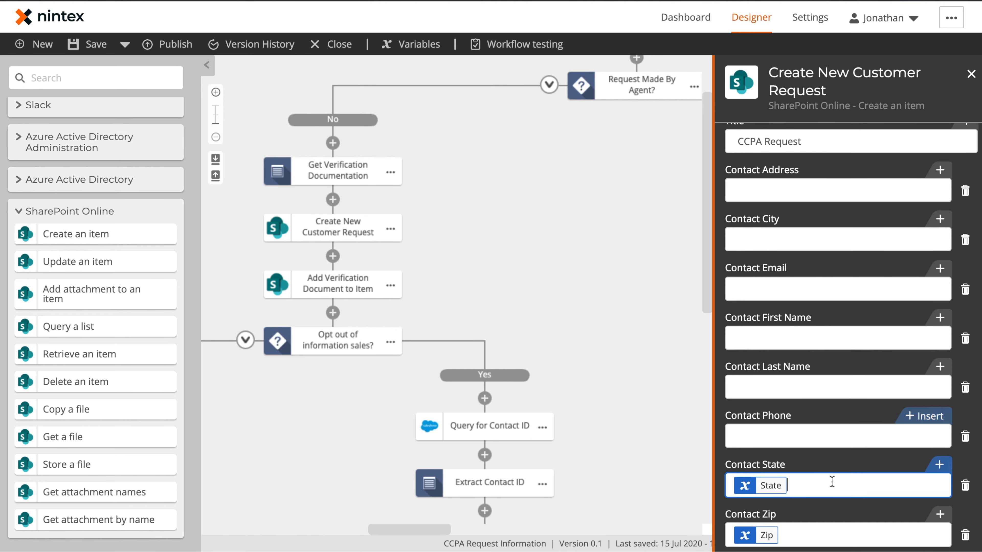
key("BackSpace")
scroll(819, 464, "up", 6)
Step: Insert start-event form variables into the Title and other fields
left_click(949, 350)
left_click(257, 201)
left_click(482, 175)
left_click(486, 202)
left_click(792, 436)
left_click(486, 295)
left_click(746, 489)
left_click(486, 327)
scroll(820, 425, "down", 10)
left_click(925, 151)
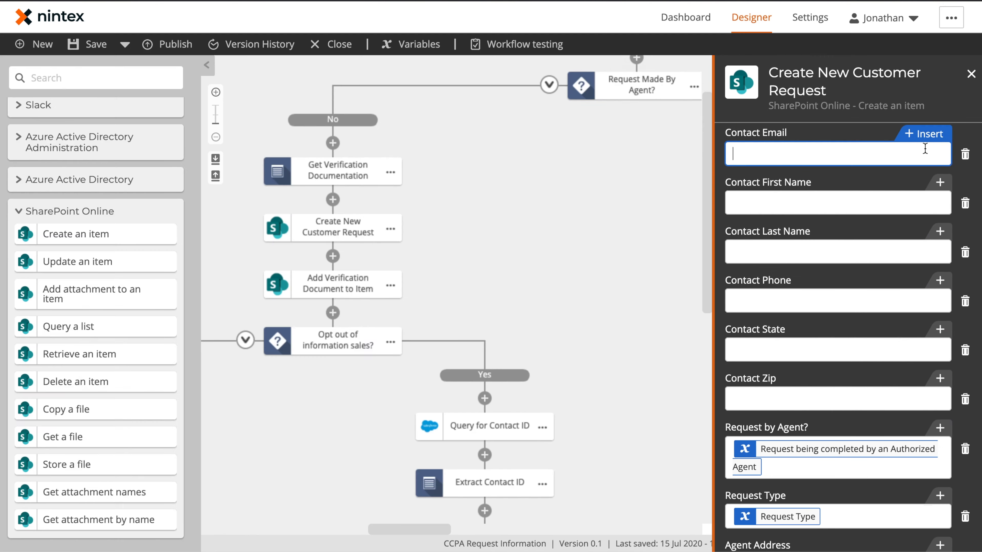
left_click(838, 352)
left_click(485, 358)
Step: Map Agent Address, Agent City and the remaining agent fields to their matching variables
left_click(486, 389)
left_click(925, 140)
left_click(267, 201)
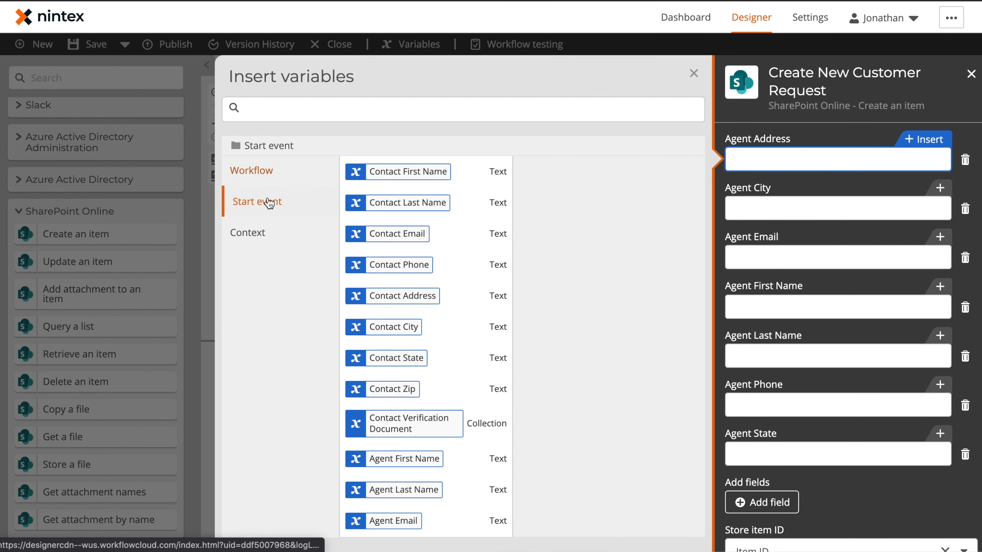
left_click(486, 378)
left_click(838, 209)
left_click(491, 411)
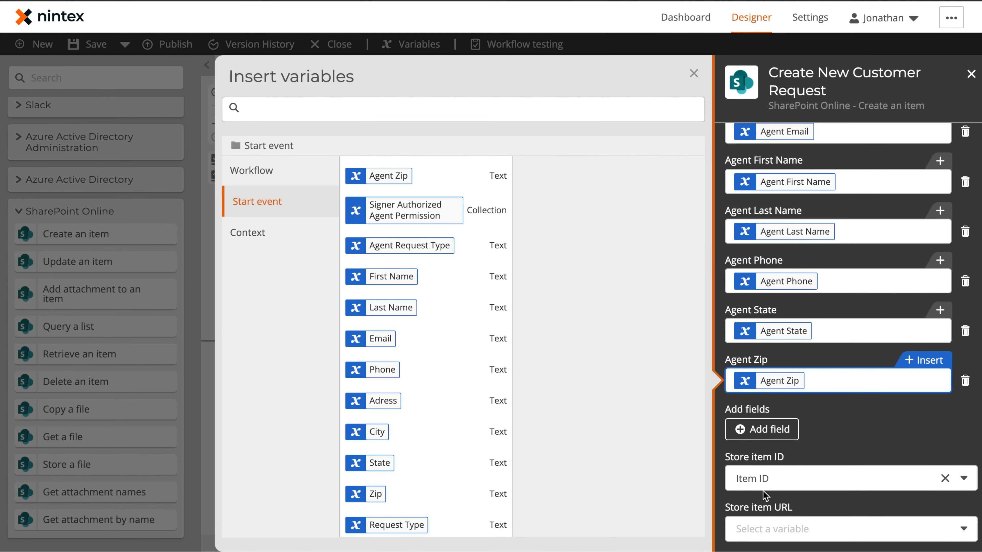
left_click(694, 74)
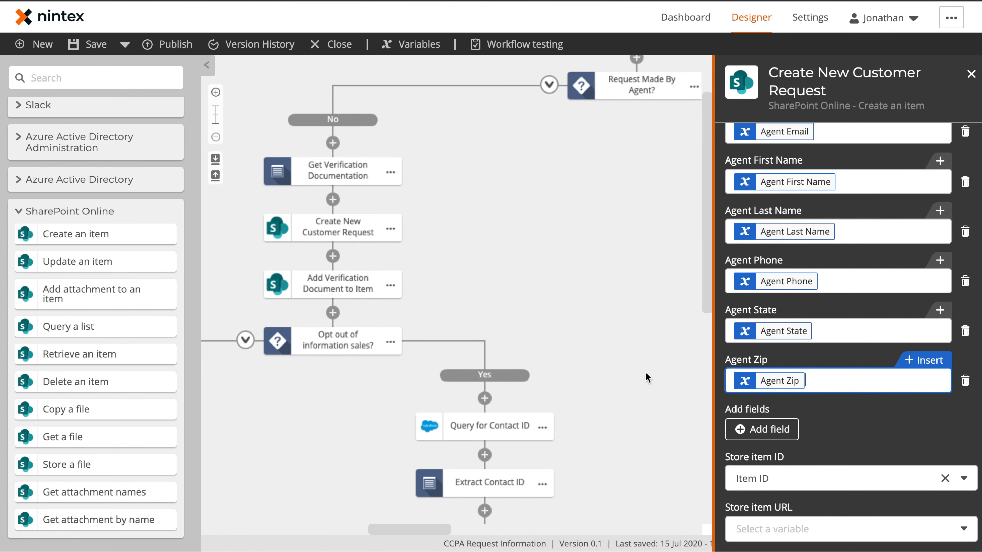
left_click(642, 373)
left_click_drag(740, 405, 643, 355)
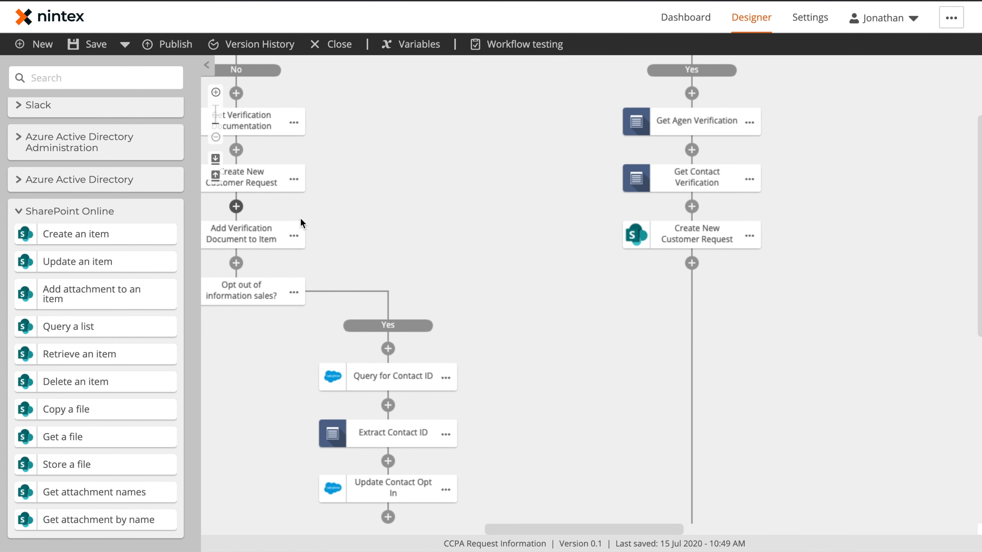
Step: Paste two copies of Add Verification Document to Item below Create New Customer Request
scroll(296, 240, "left", 1)
left_click(348, 232)
left_click(746, 263)
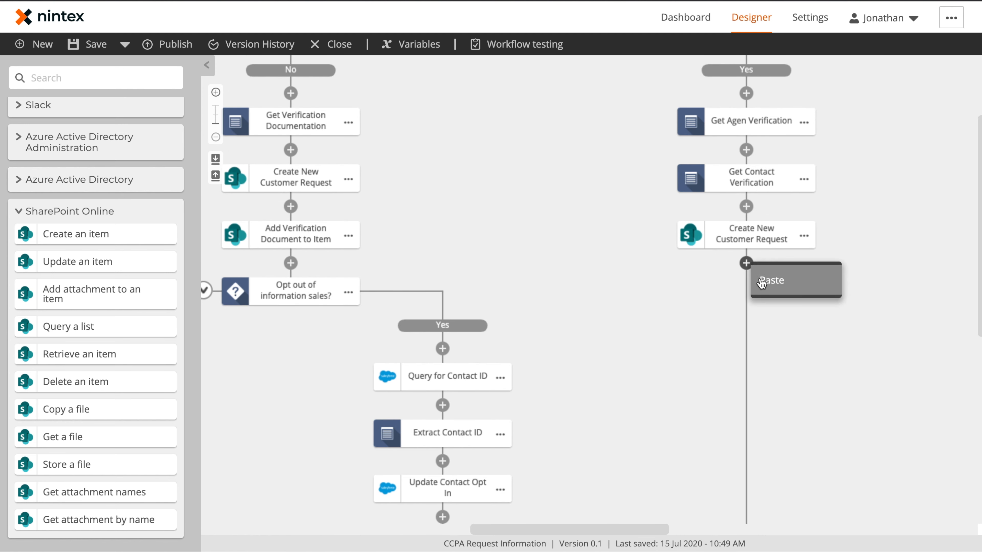
left_click(771, 275)
left_click(746, 319)
left_click(772, 332)
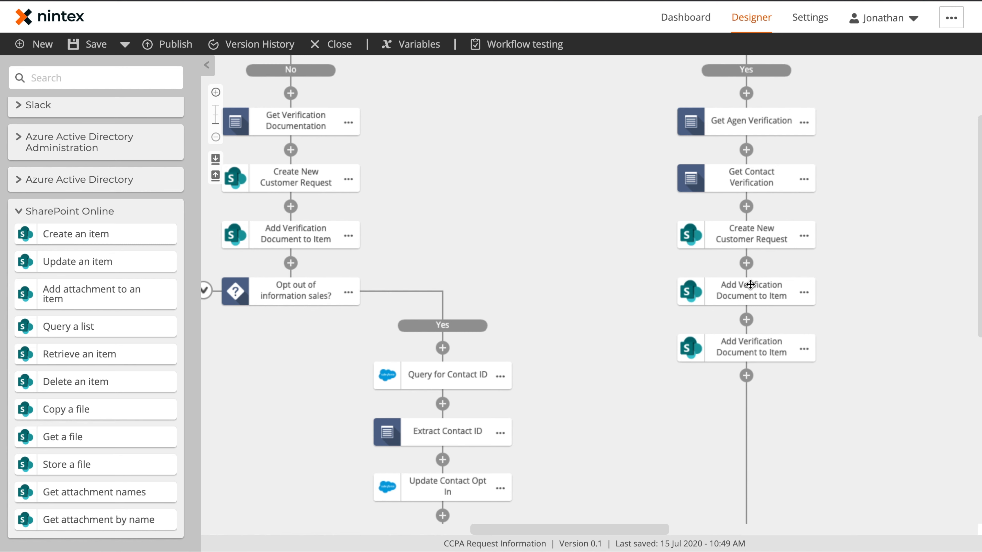
Step: Make the first copy attach the Signed Authorized Agent Permission File variable
left_click(749, 283)
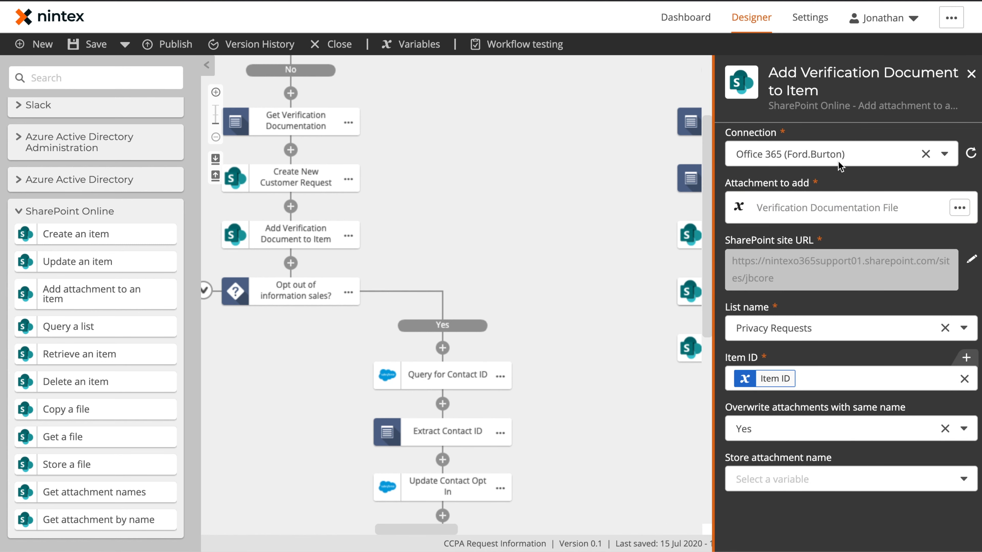
left_click(858, 211)
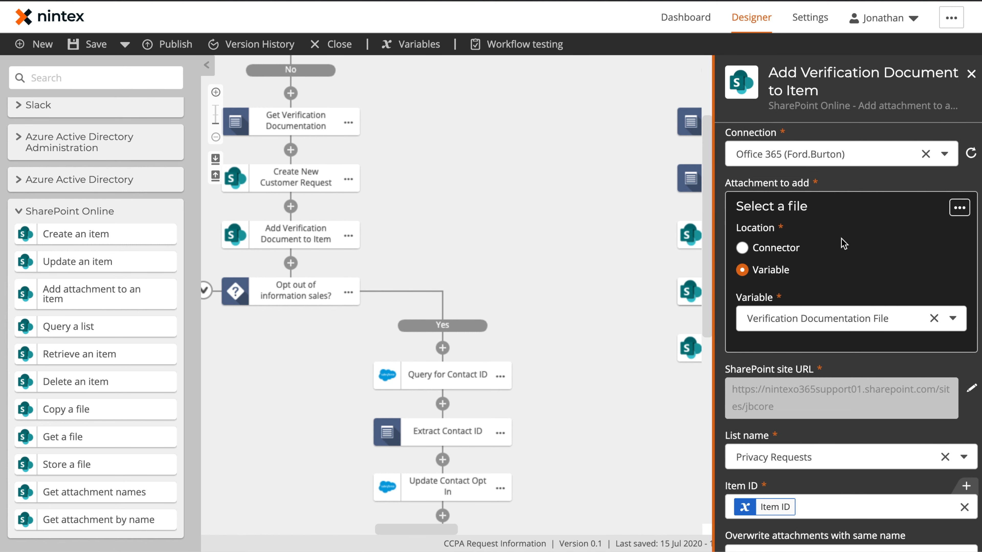
left_click(800, 320)
left_click(800, 368)
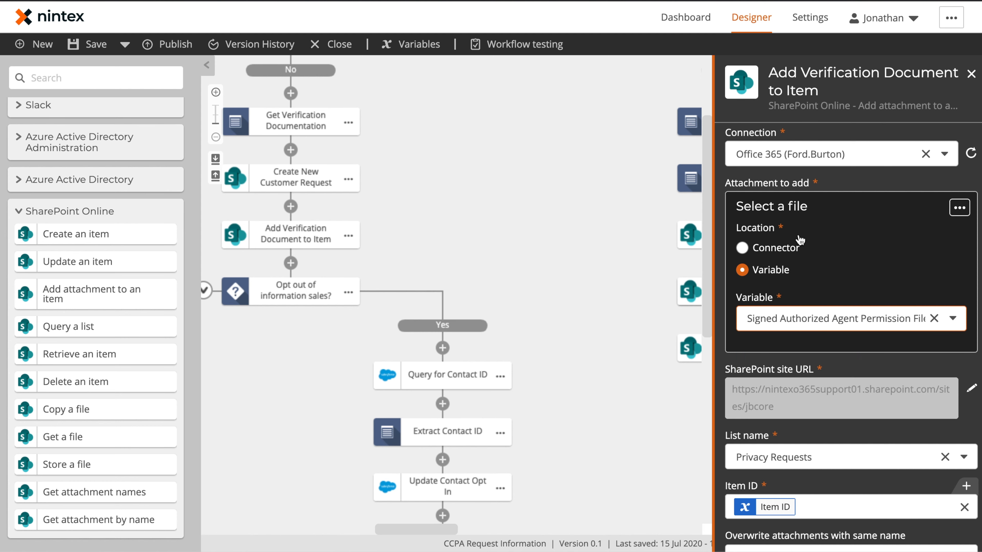
scroll(816, 394, "down", 3)
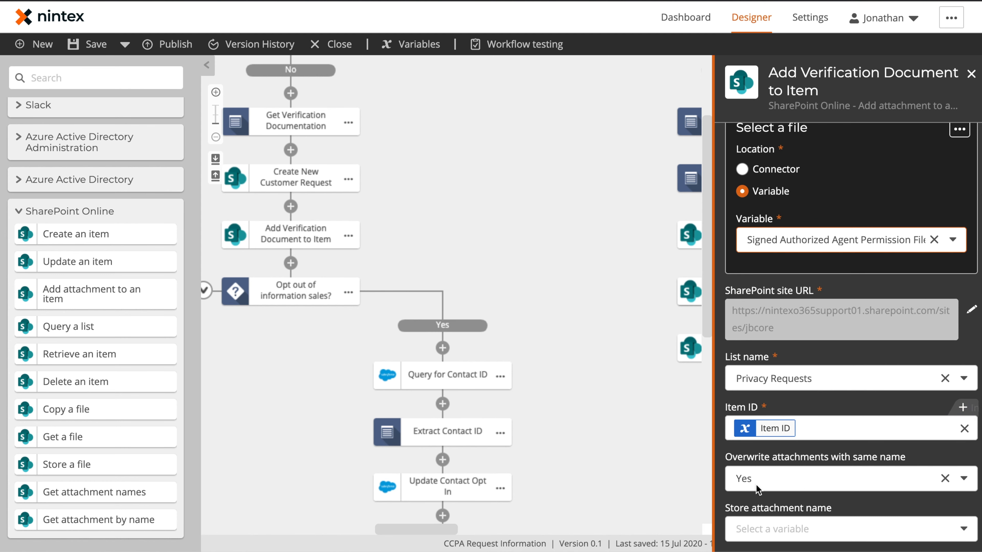
left_click(606, 220)
Step: Rename the first copy to 'Add Agent Verification Document to Item' and review the second copy
left_click(803, 292)
left_click(836, 293)
key("Left")
type("A")
key("Return")
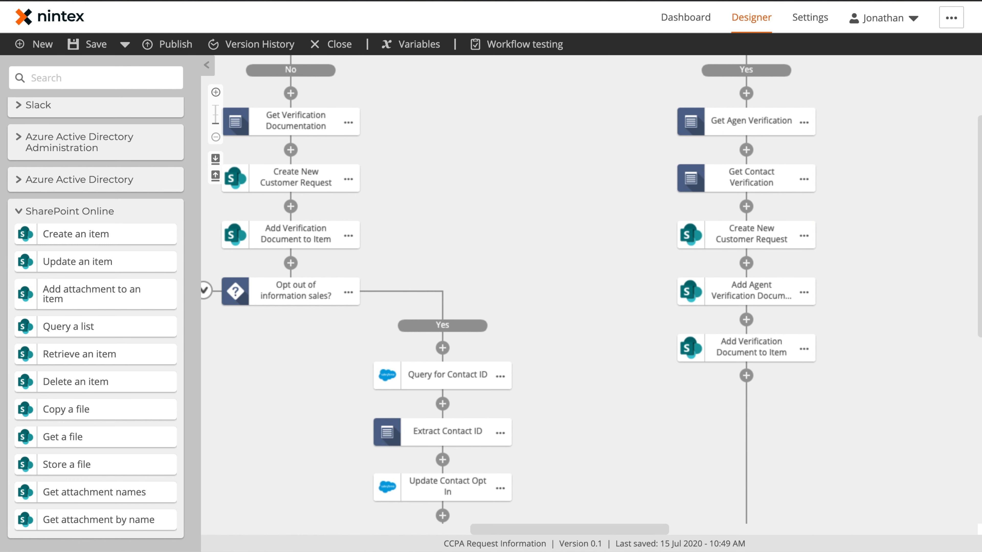
left_click(747, 353)
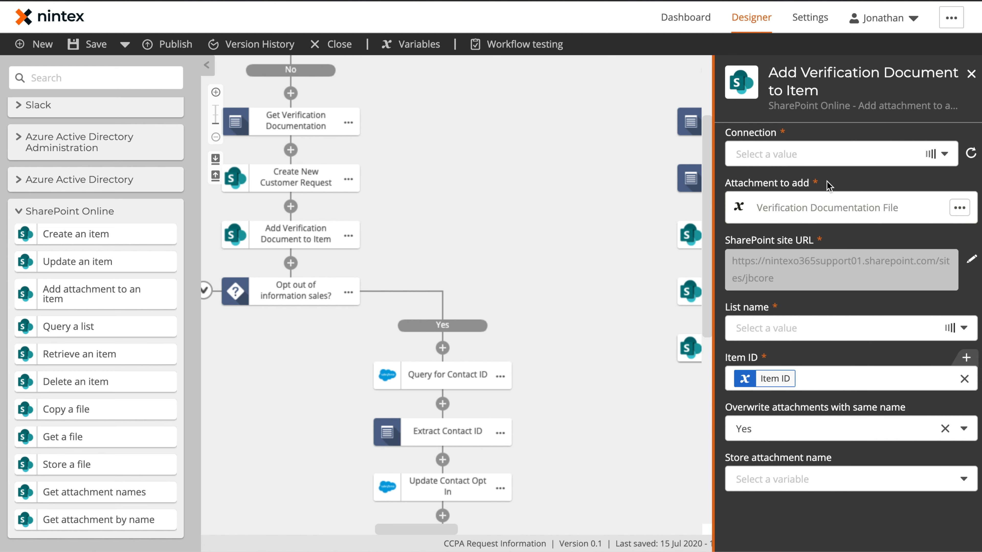
left_click(644, 345)
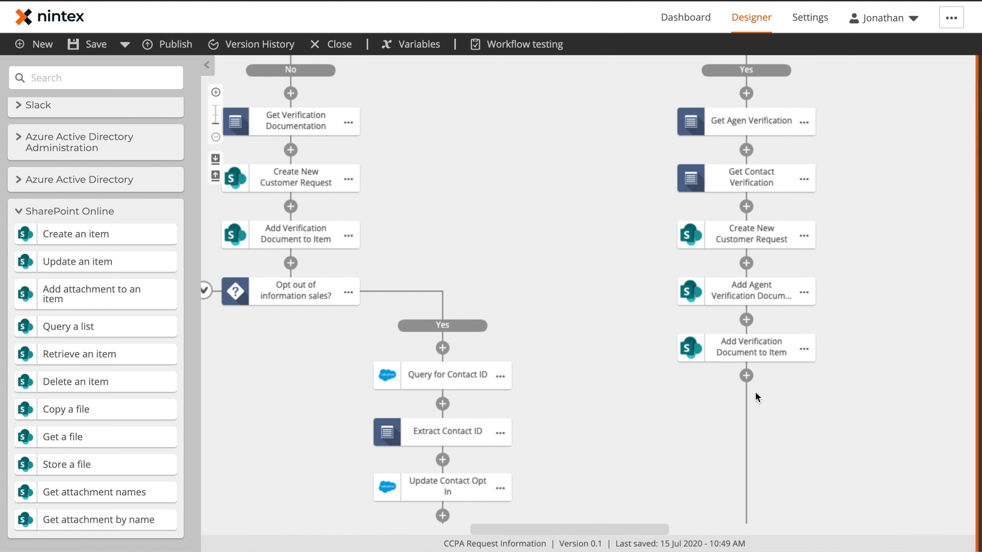
Step: Copy the Opt out decision with its branches and paste it below the agent attachment steps
left_click_drag(738, 432, 731, 262)
left_click_drag(375, 237, 656, 240)
left_click(677, 128)
left_click(738, 98)
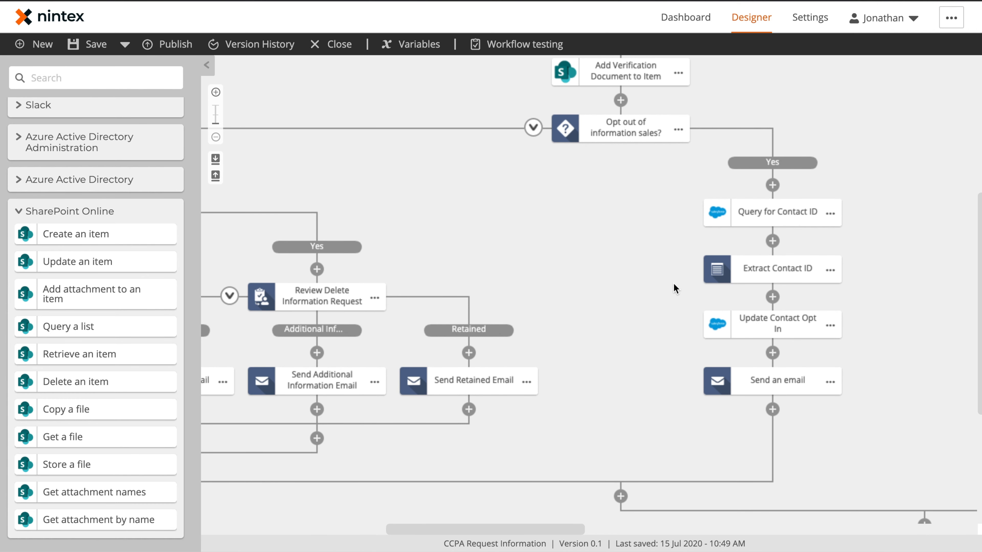
left_click_drag(896, 269, 489, 268)
left_click(655, 212)
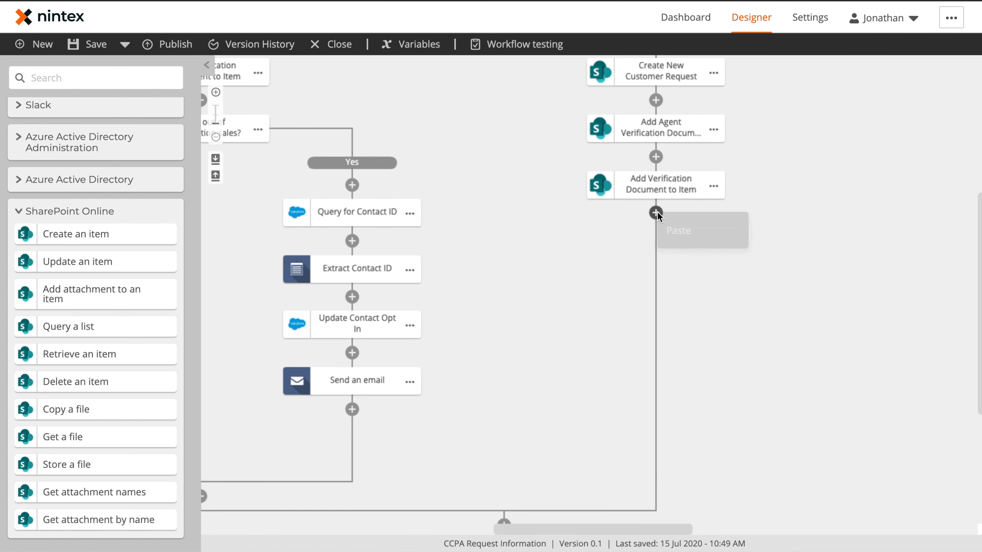
left_click(678, 231)
scroll(746, 287, "right", 15)
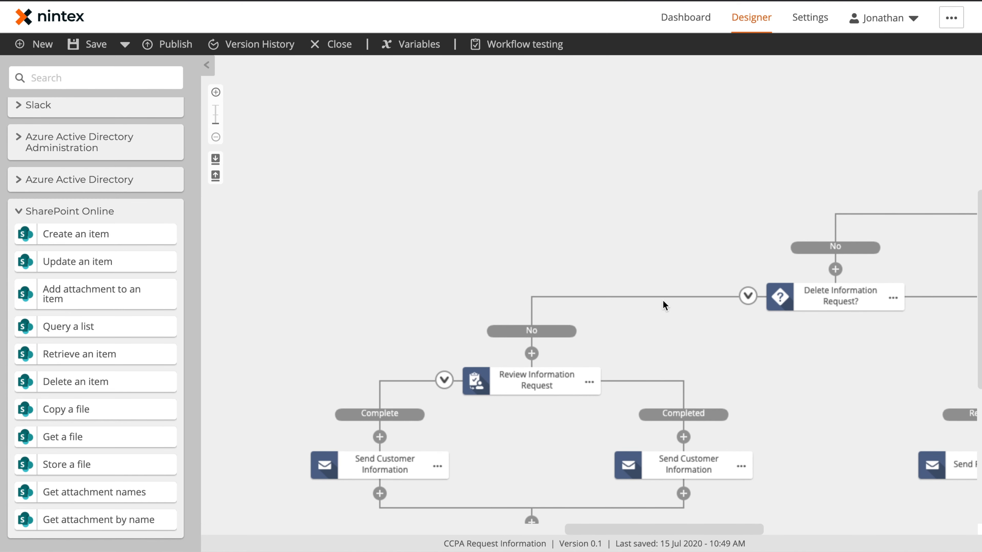
scroll(665, 251, "right", 12)
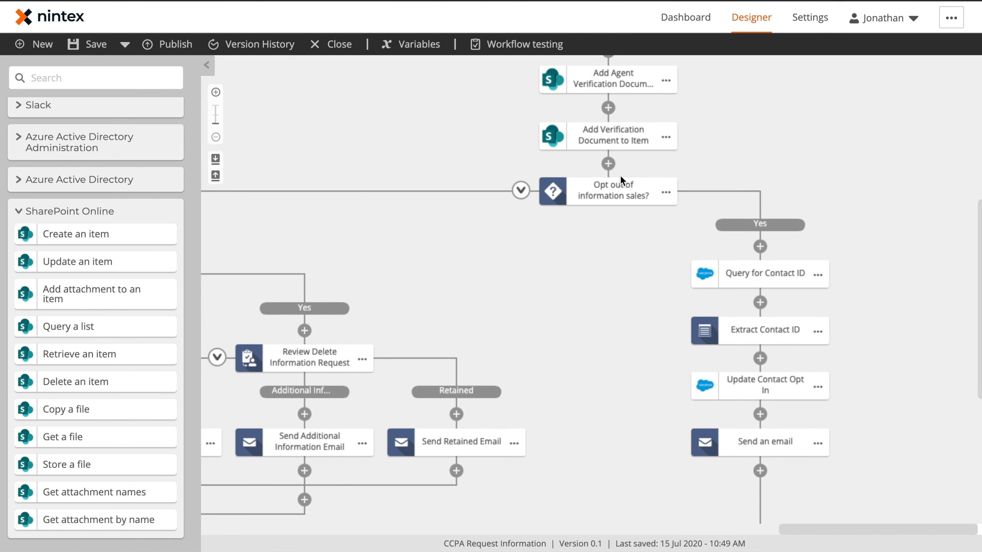
Step: Send the pasted Send Removal Email to Agent Email
left_click(619, 187)
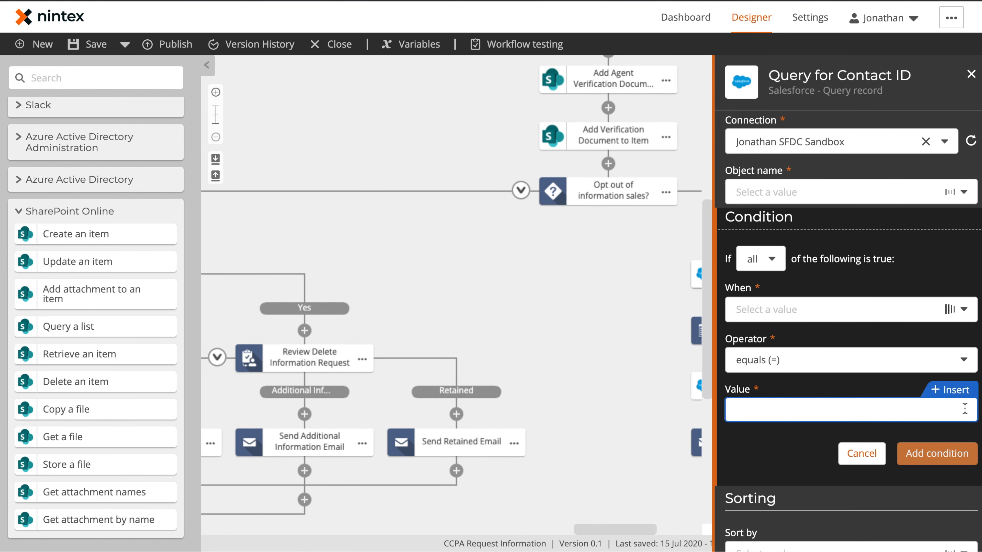
left_click(947, 388)
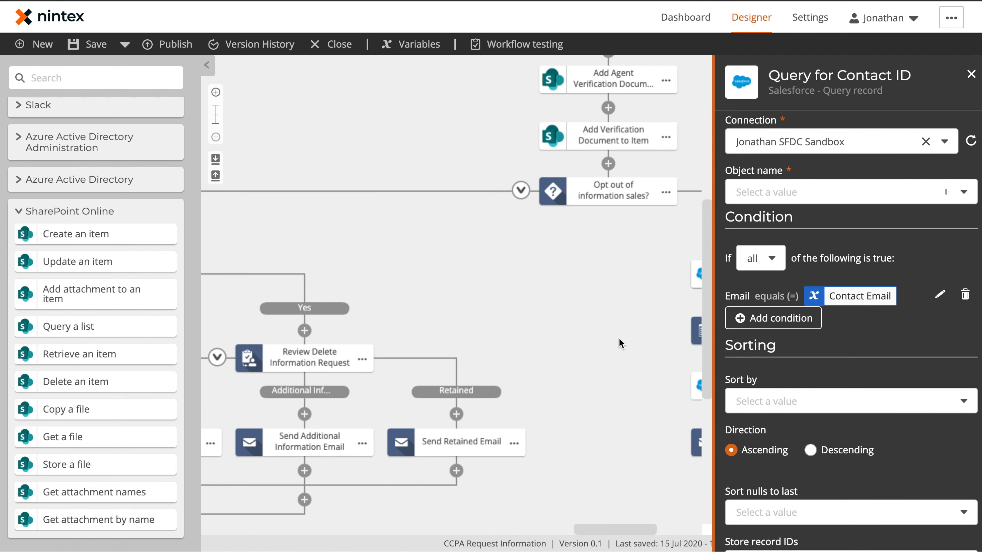
left_click(619, 344)
scroll(619, 343, "down", 3)
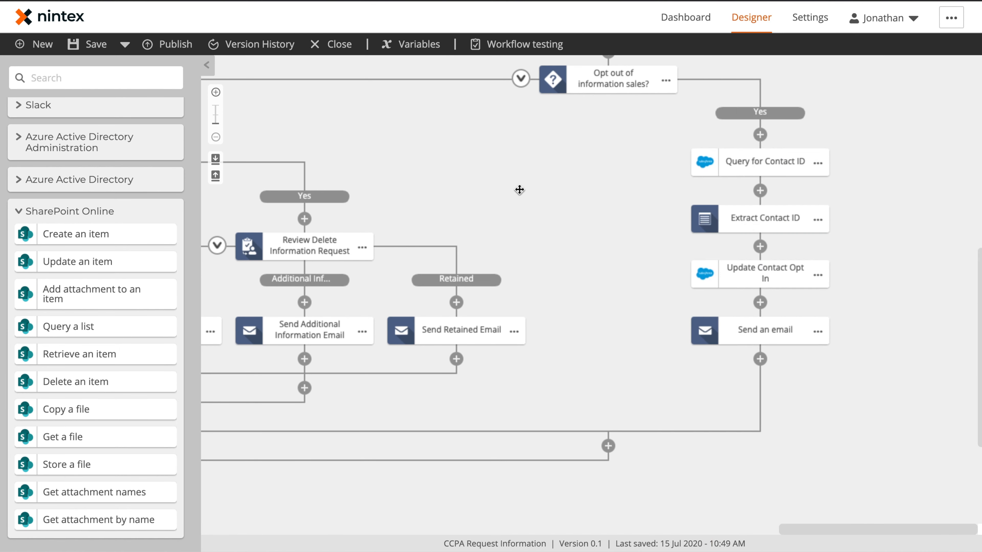
scroll(526, 193, "left", 7)
left_click(430, 355)
left_click(823, 140)
left_click(950, 121)
Step: Set the Send Additional Information Email recipient to the Agent Email start variable
left_click(257, 201)
scroll(461, 313, "down", 5)
left_click(485, 313)
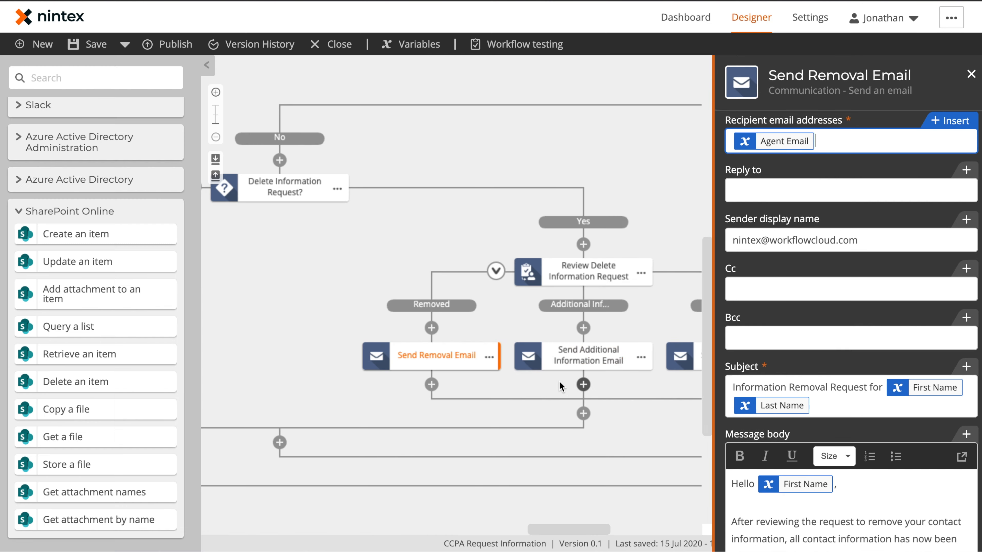
left_click(587, 356)
left_click(831, 152)
left_click(950, 133)
left_click(257, 202)
left_click(971, 73)
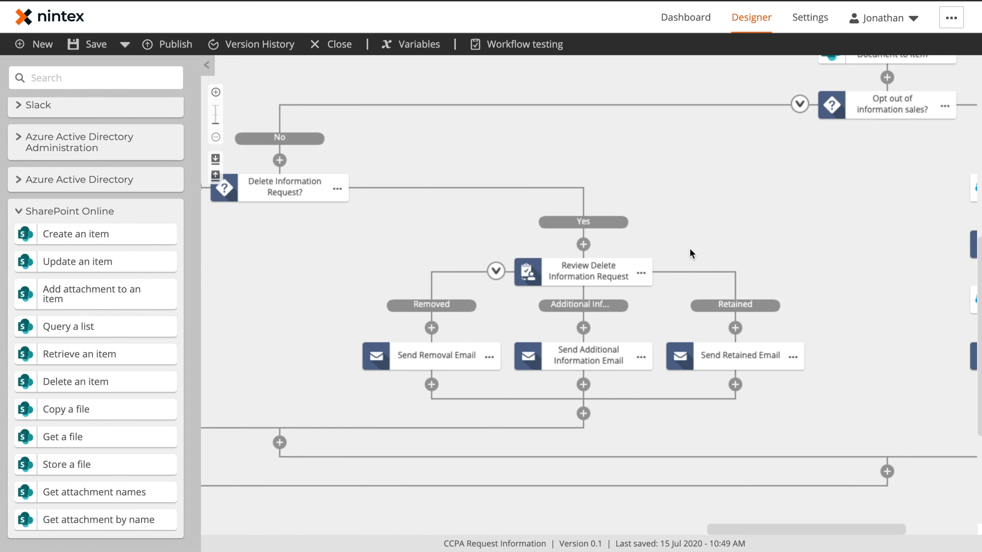
Step: Replace the Send Retained Email recipient Email with [[Agent Email]]
left_click(726, 348)
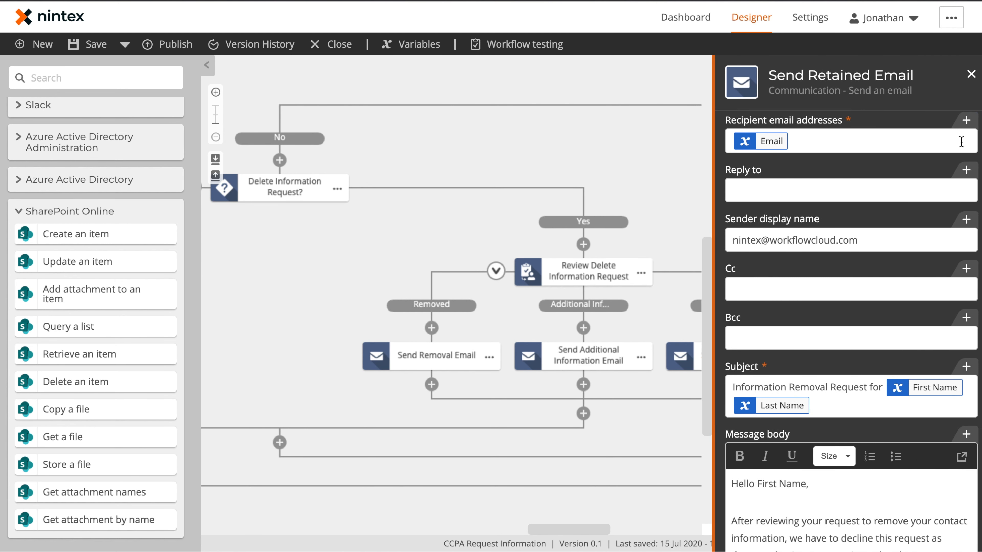
left_click(942, 144)
key("BackSpace")
type("[[agent em")
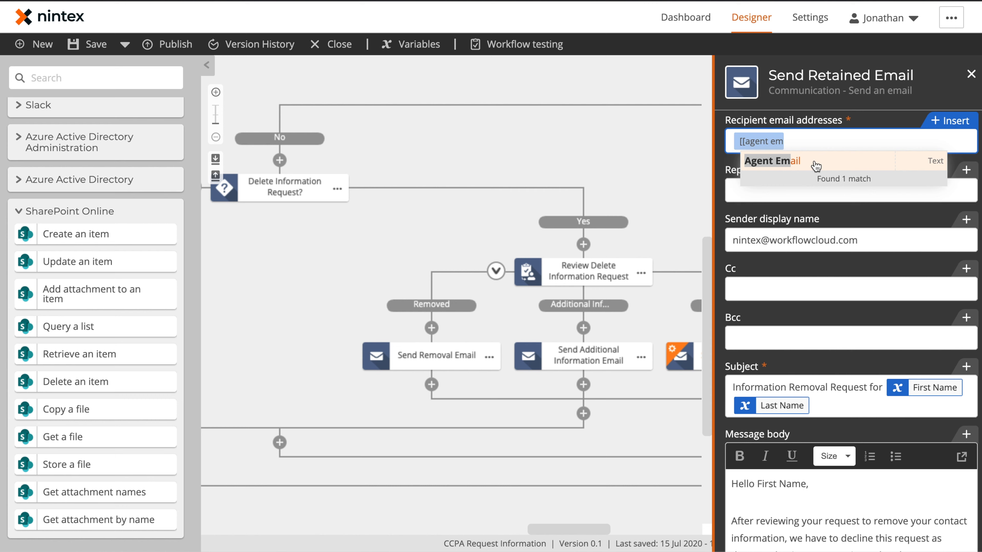
left_click(816, 165)
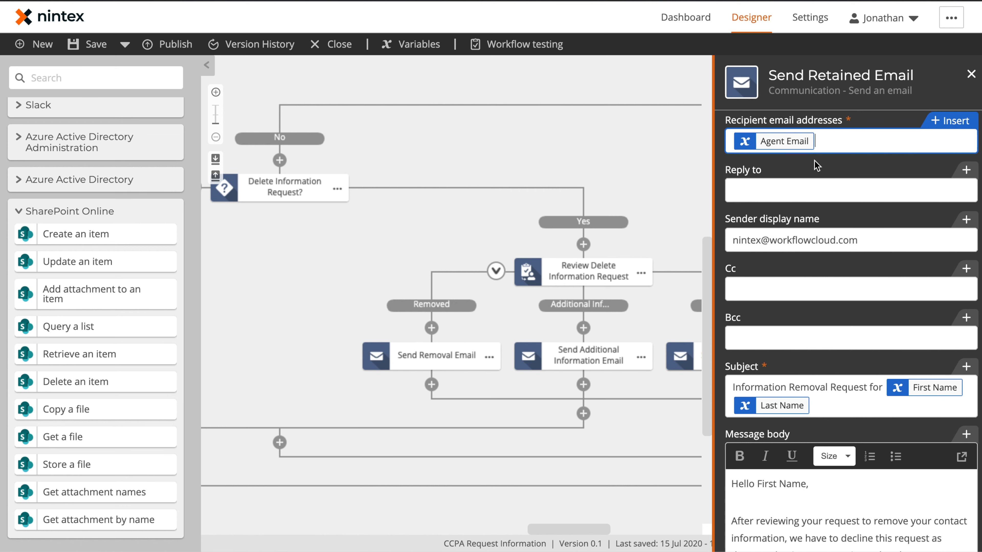
left_click(628, 145)
Step: Switch both Send Customer Information emails' recipients to [[Agent Email]]
left_click_drag(539, 187, 803, 158)
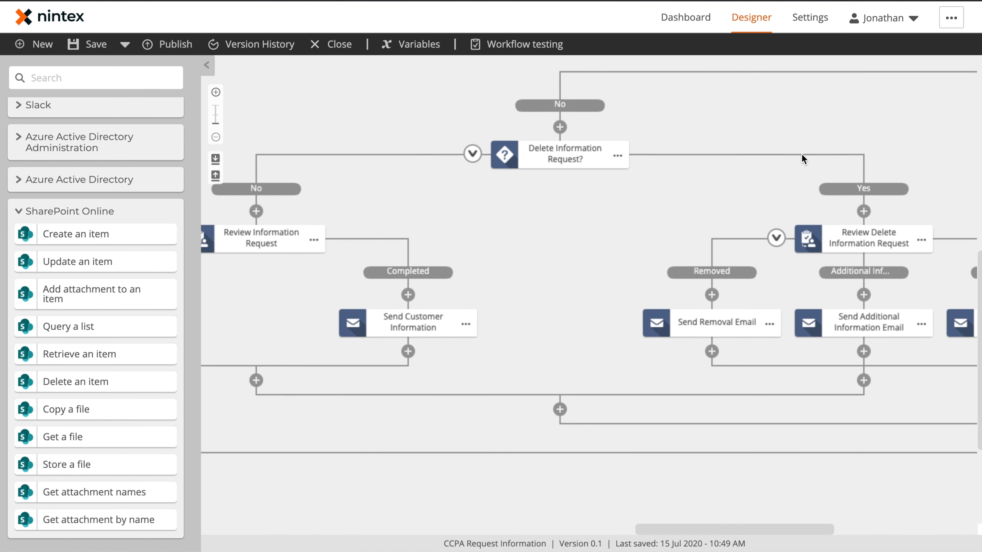
left_click_drag(507, 255, 741, 214)
left_click(650, 284)
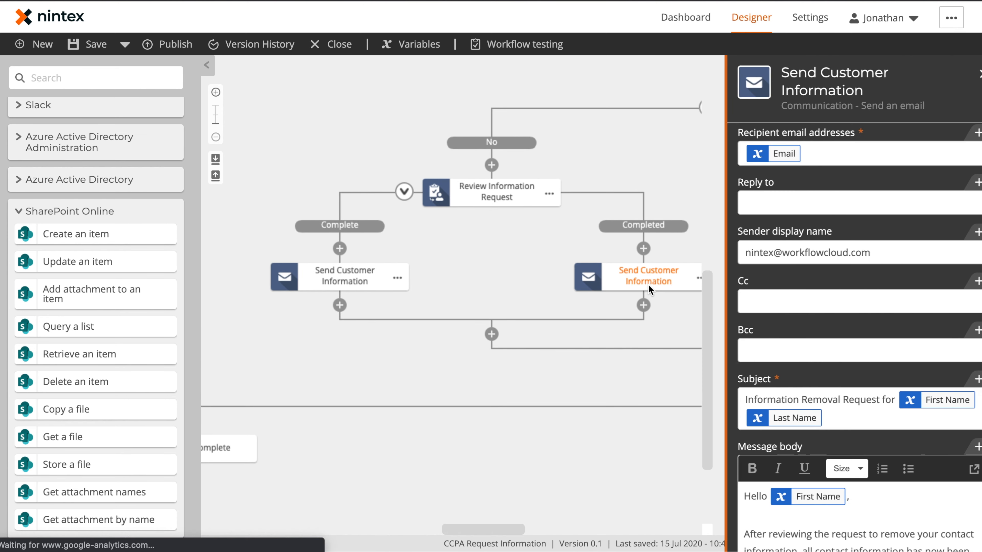
key("BackSpace")
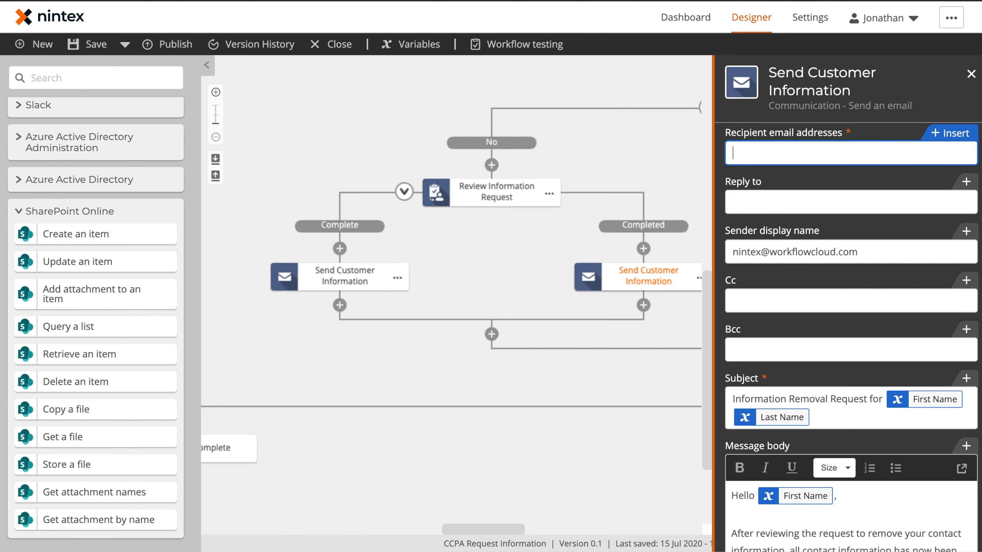
type("[[agent")
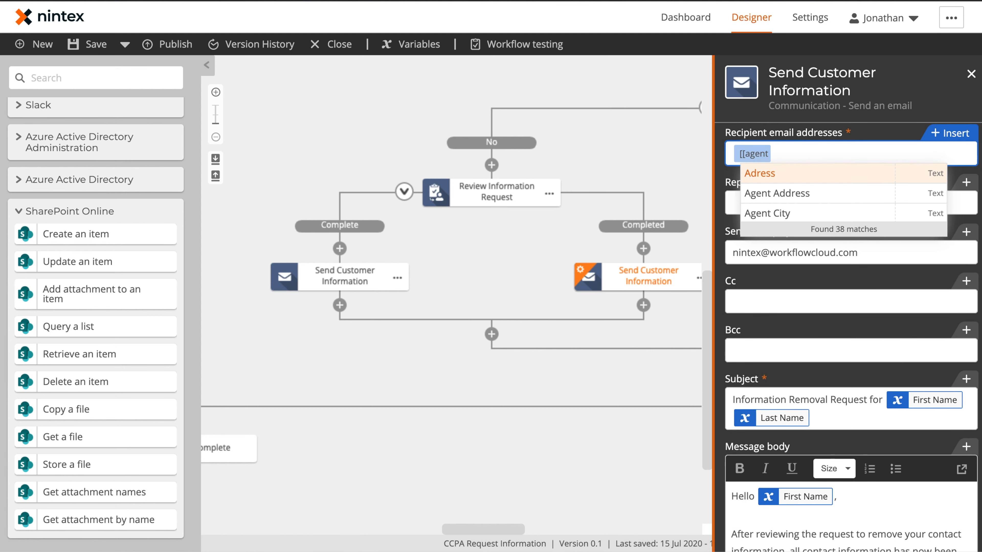
type(" em")
key("Return")
left_click(352, 275)
key("BackSpace")
type("[[agent em")
key("Return")
Step: Collapse the Delete Information Request and Opt out branches in the first copy
left_click(497, 257)
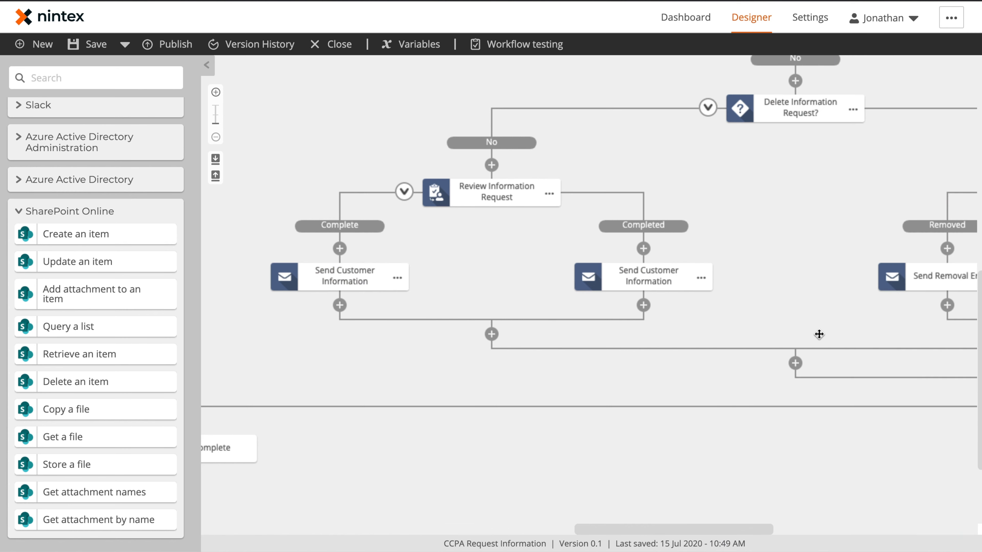
left_click_drag(819, 334, 509, 454)
left_click_drag(636, 206, 214, 287)
left_click(213, 287)
left_click(512, 205)
Step: Collapse the other copy's Review Delete, Delete and Opt out branches, then the agent decision
left_click_drag(408, 245, 788, 248)
left_click_drag(411, 267, 860, 260)
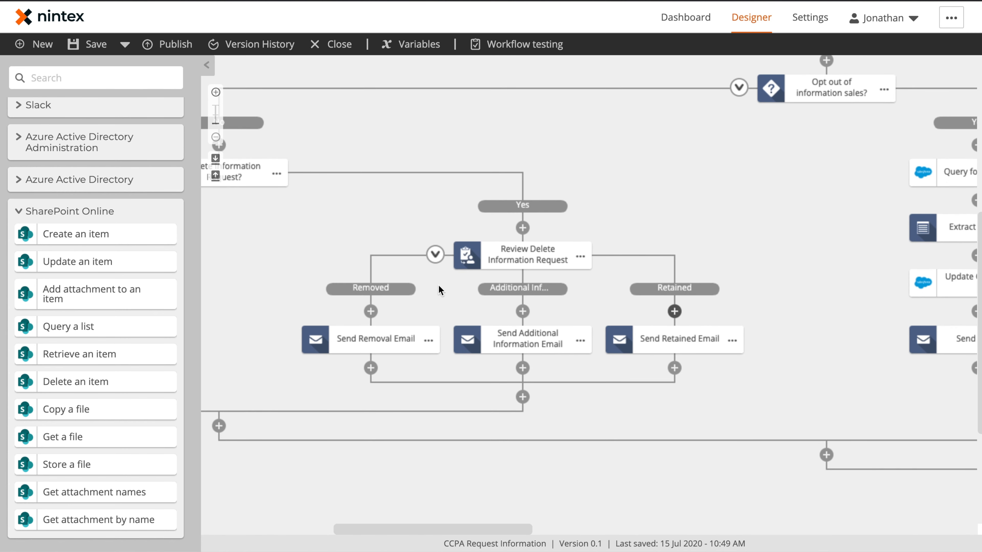
left_click(433, 260)
left_click_drag(327, 228, 574, 258)
left_click(370, 198)
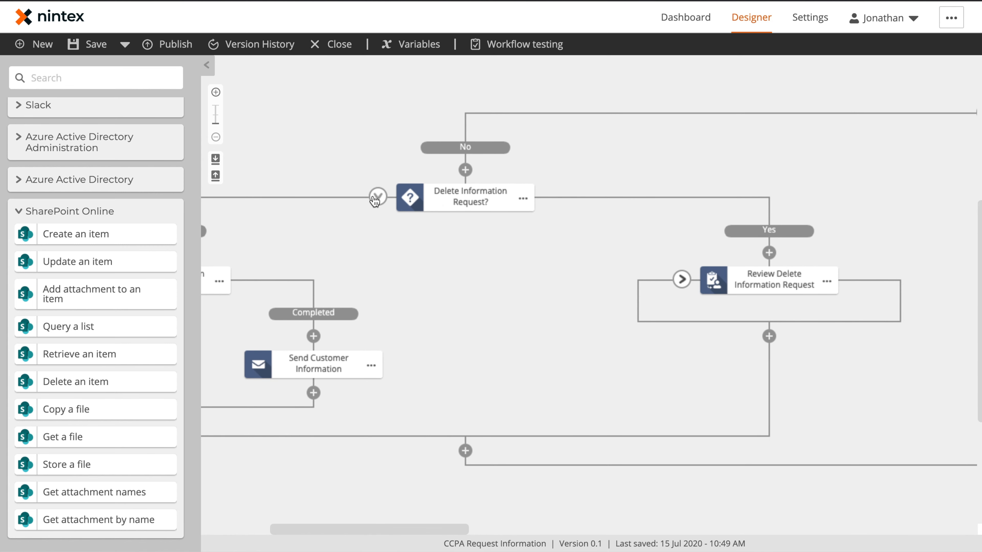
left_click_drag(807, 181, 540, 297)
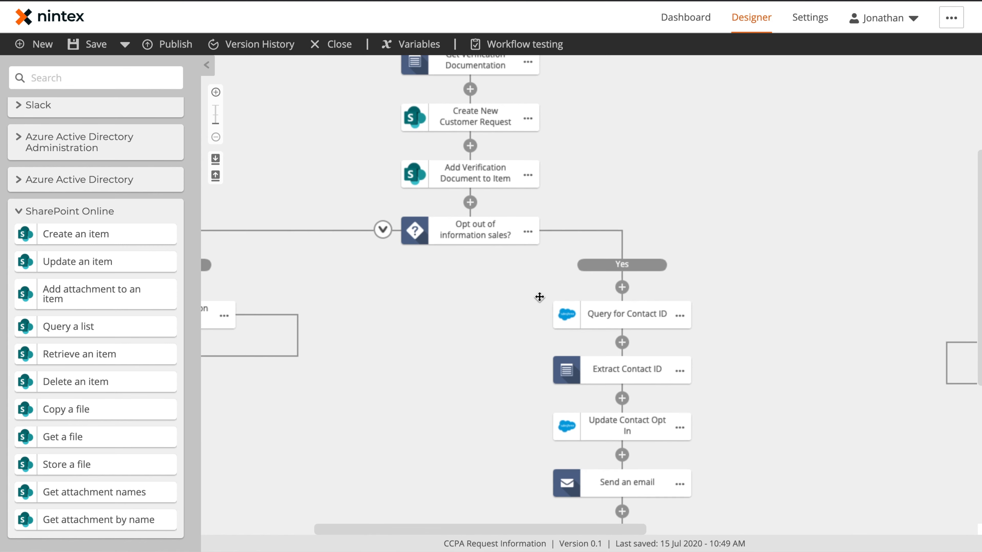
left_click(380, 232)
left_click_drag(664, 167, 504, 315)
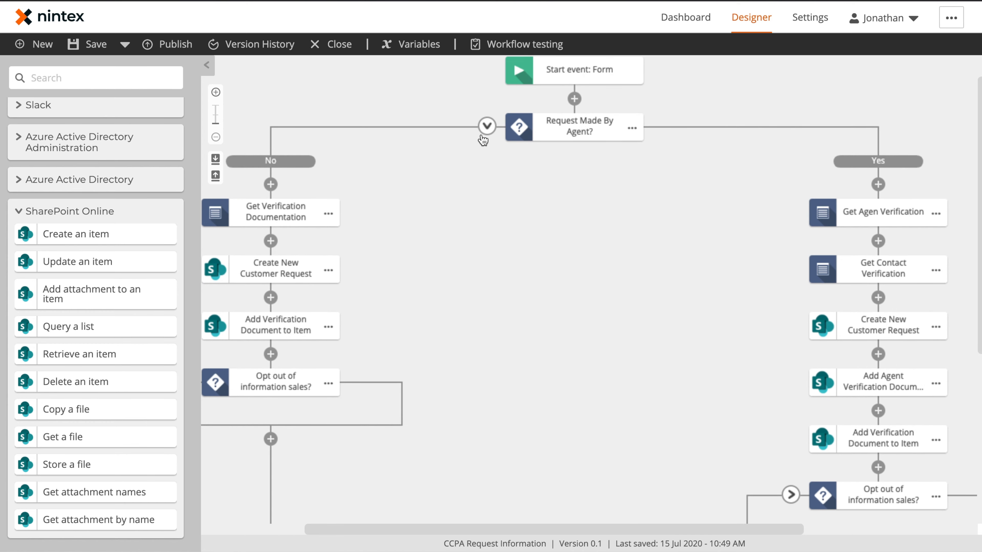
left_click(487, 126)
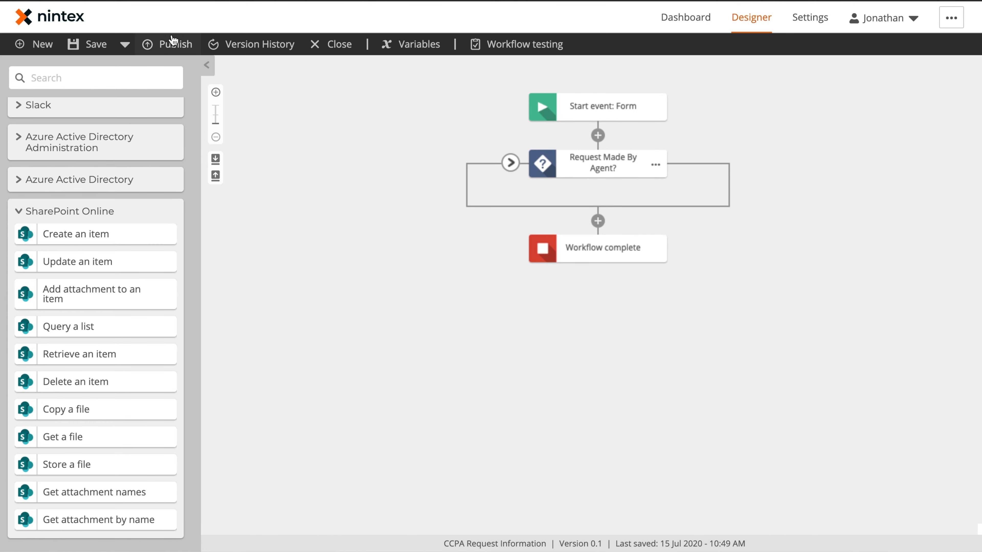
Step: Publish version 1.0 with comment 'Initial process build.' and open the web form in a new tab
left_click(171, 44)
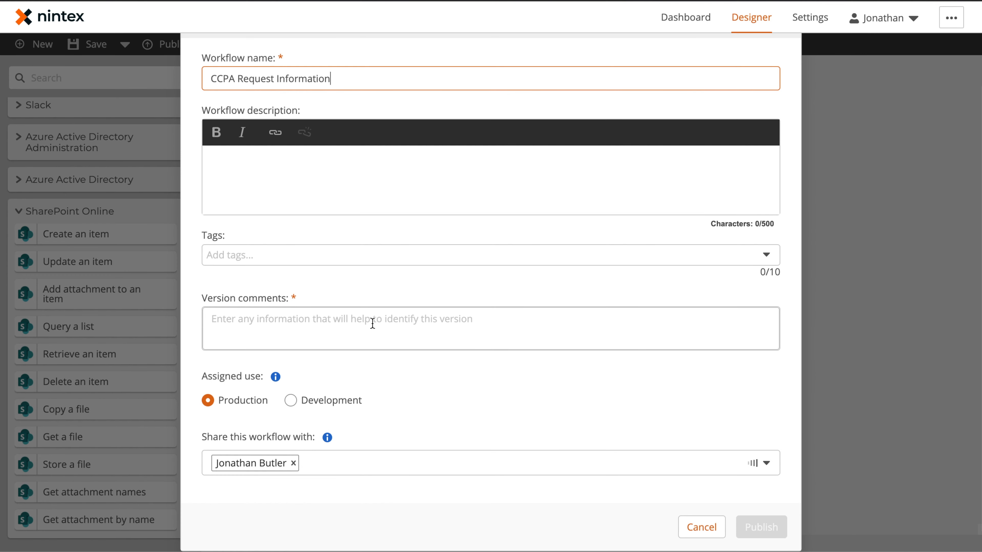
left_click(372, 323)
type("Iti")
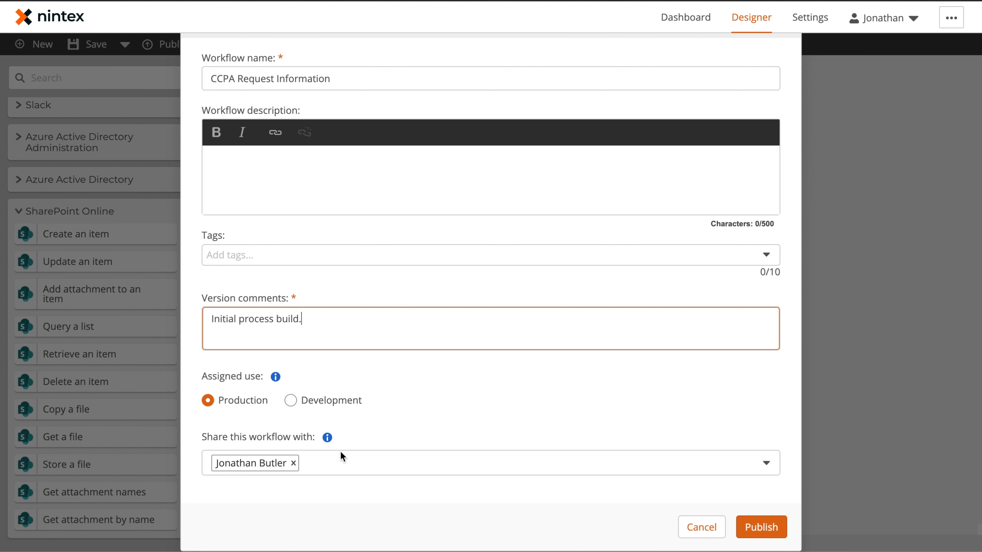
left_click(782, 538)
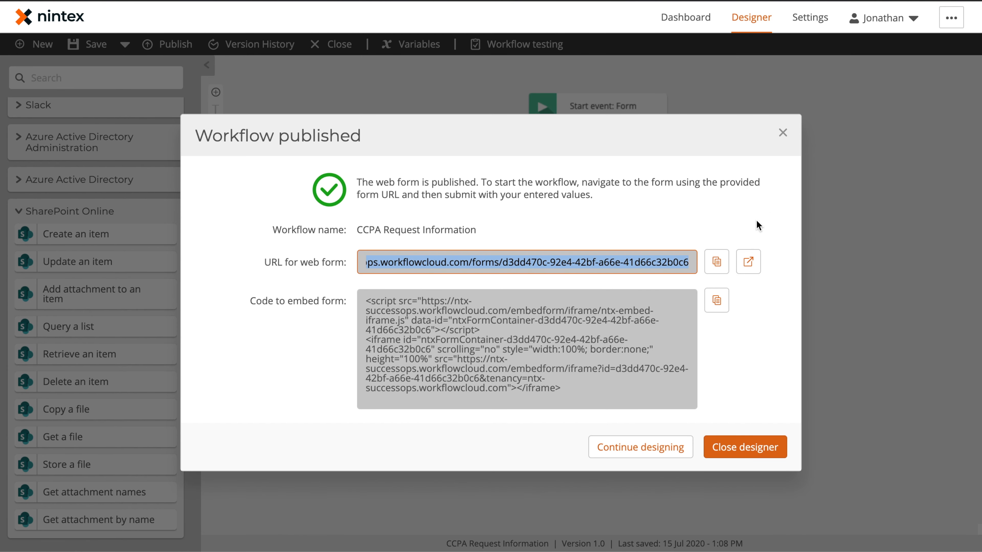
left_click(748, 271)
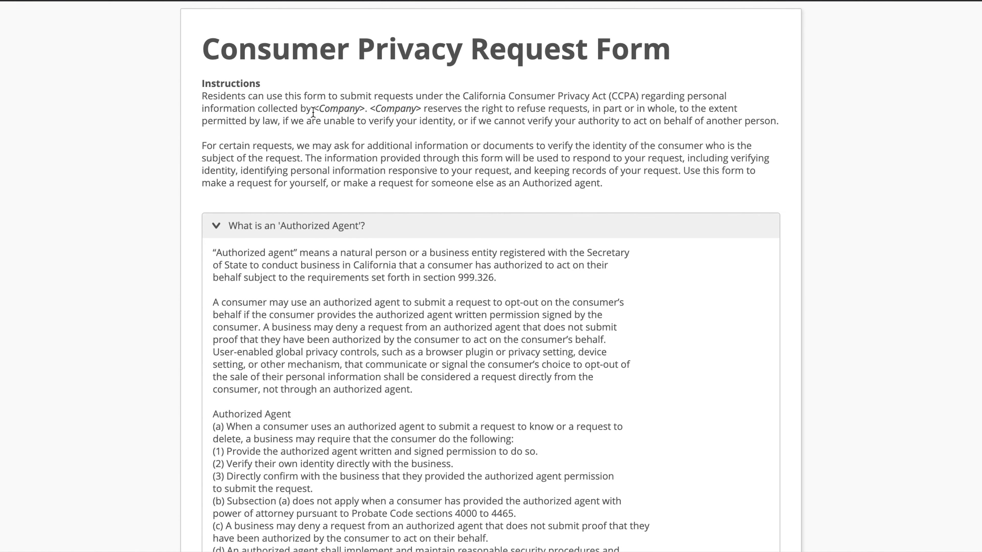
Step: Mark the test request as made by an authorized agent and autofill the agent's details
left_click_drag(314, 109, 410, 111)
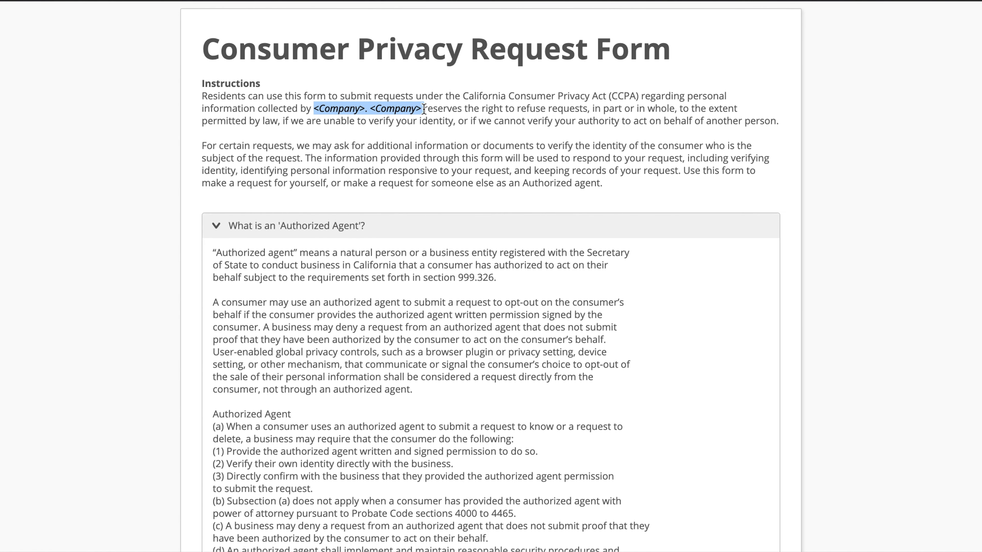
scroll(459, 154, "down", 5)
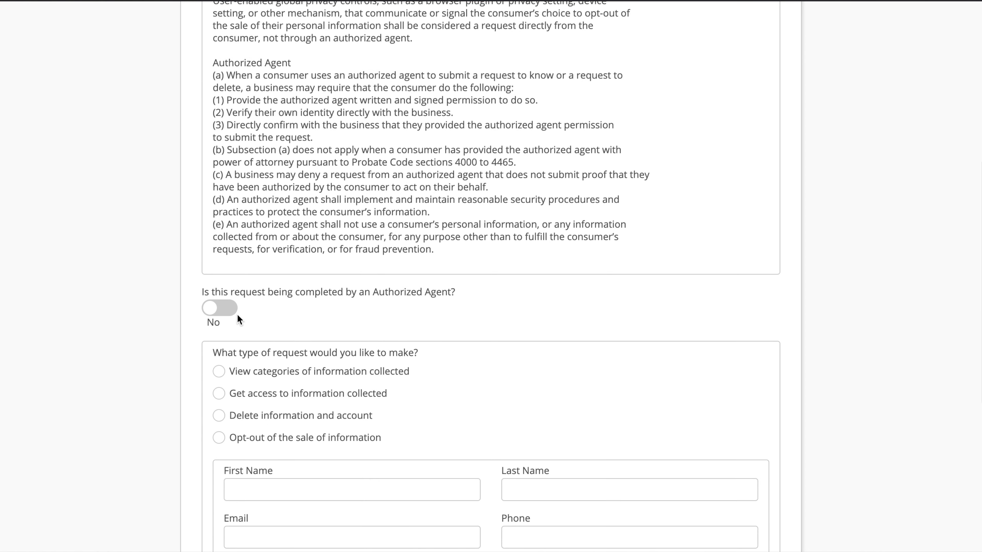
scroll(353, 317, "down", 2)
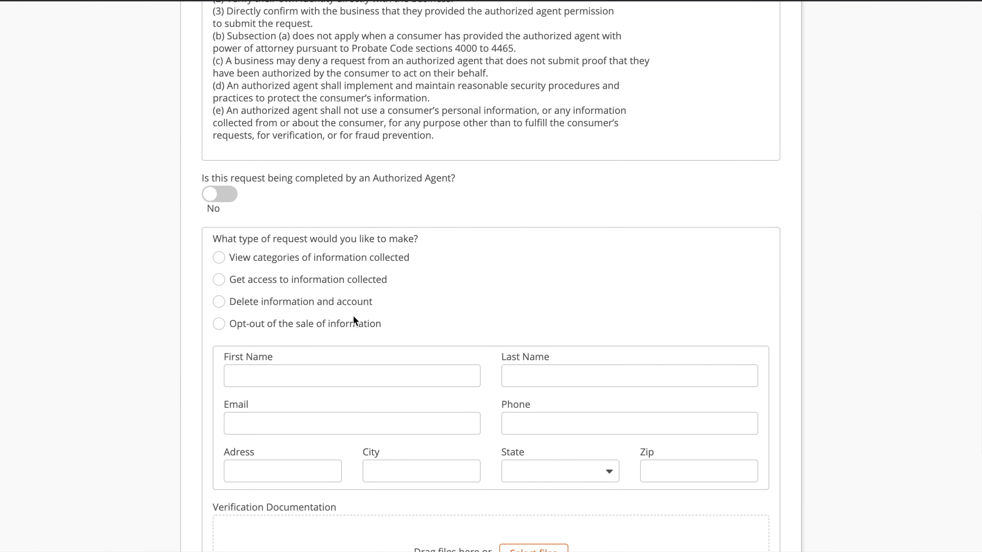
left_click(221, 195)
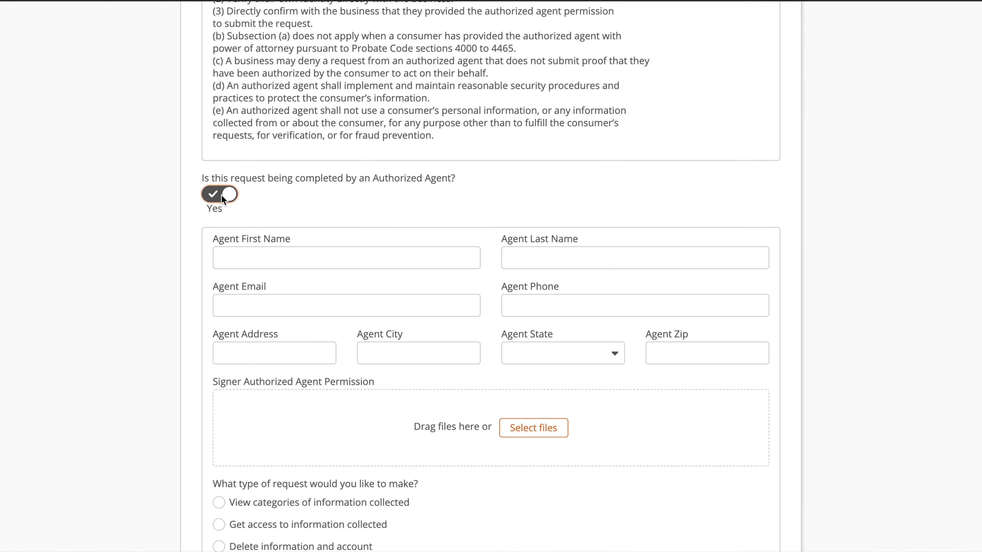
left_click(299, 259)
scroll(300, 259, "down", 3)
left_click(296, 286)
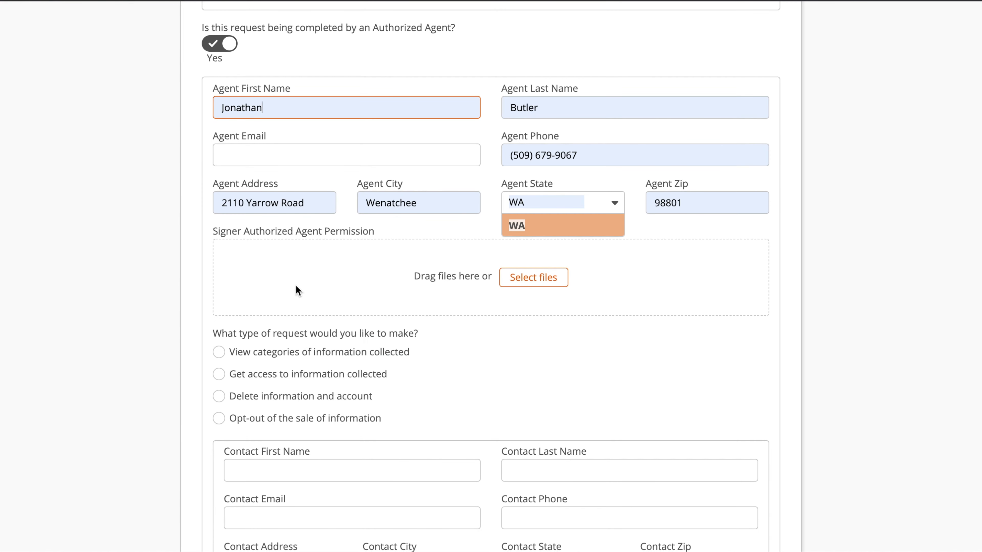
Step: Choose View categories of information collected and submit the request without an attachment
scroll(392, 313, "down", 5)
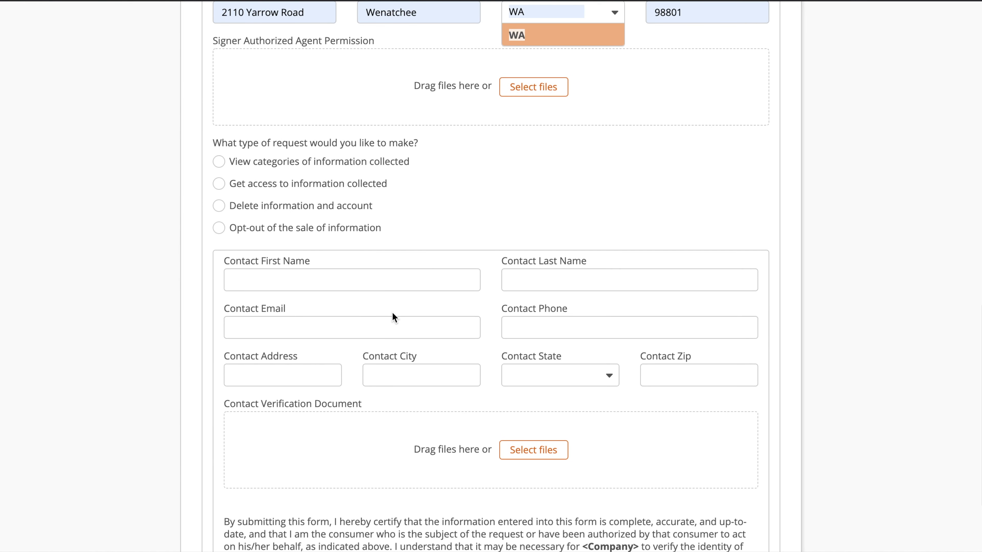
left_click(325, 166)
scroll(367, 221, "down", 3)
left_click(338, 210)
left_click(545, 337)
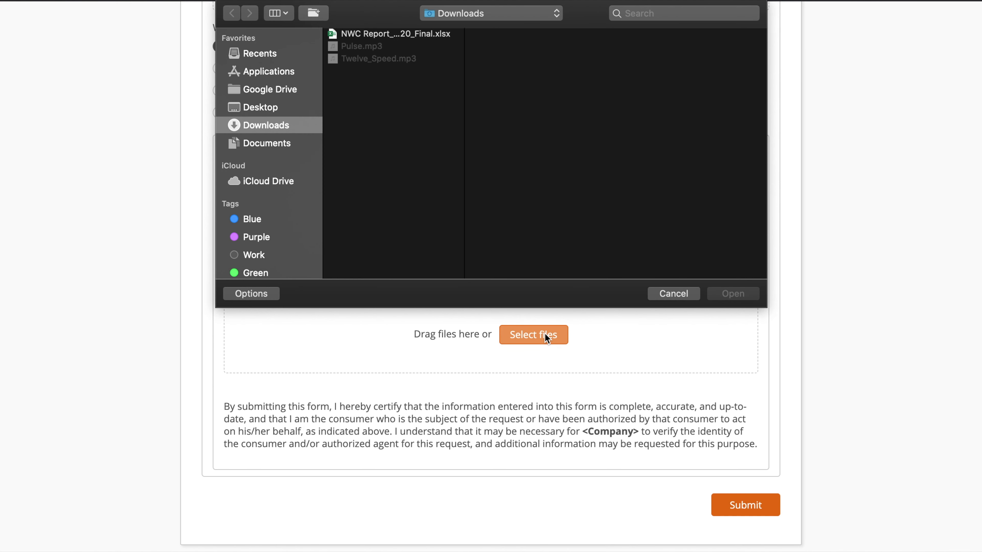
left_click(686, 295)
left_click(742, 502)
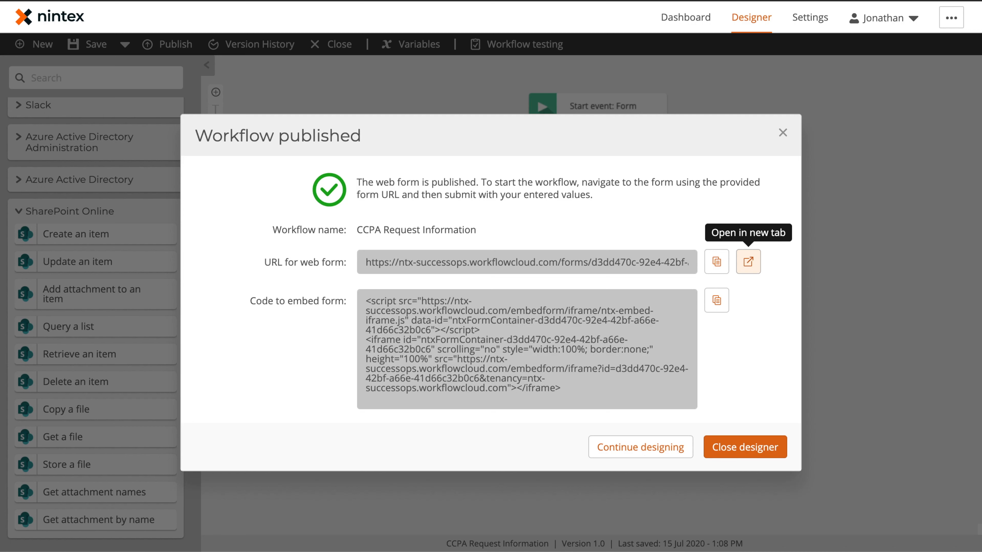
Step: Return to the designer and open the start event's request form for editing
left_click(657, 448)
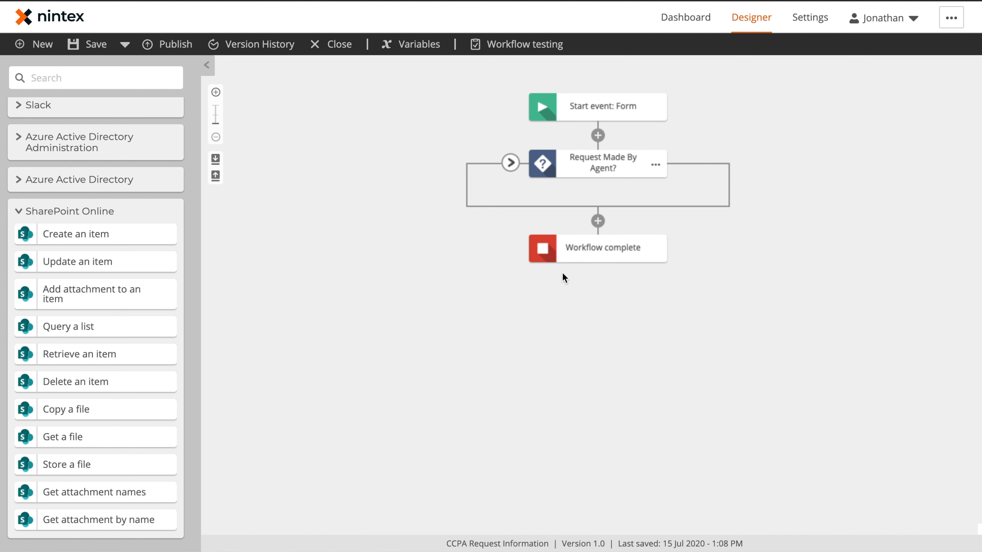
left_click(607, 112)
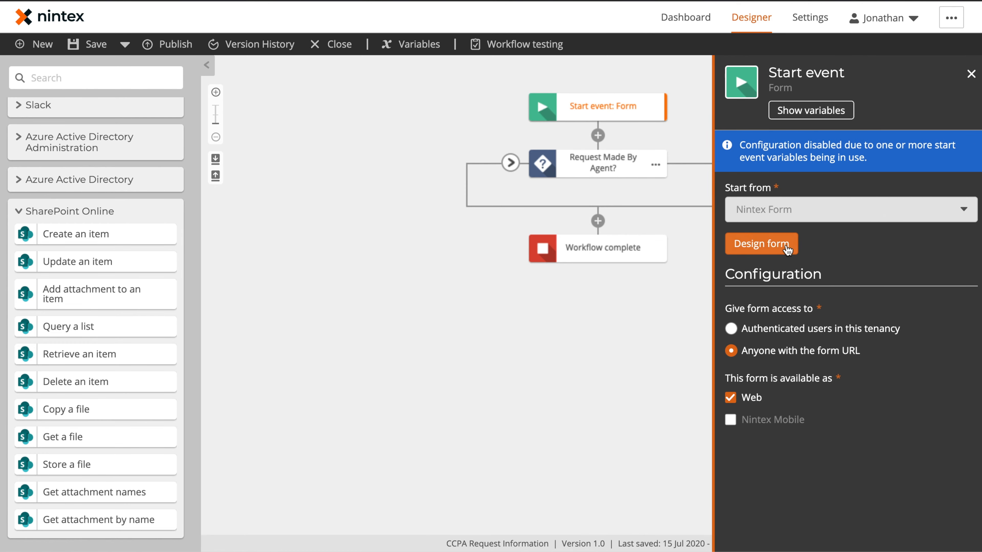
left_click(785, 244)
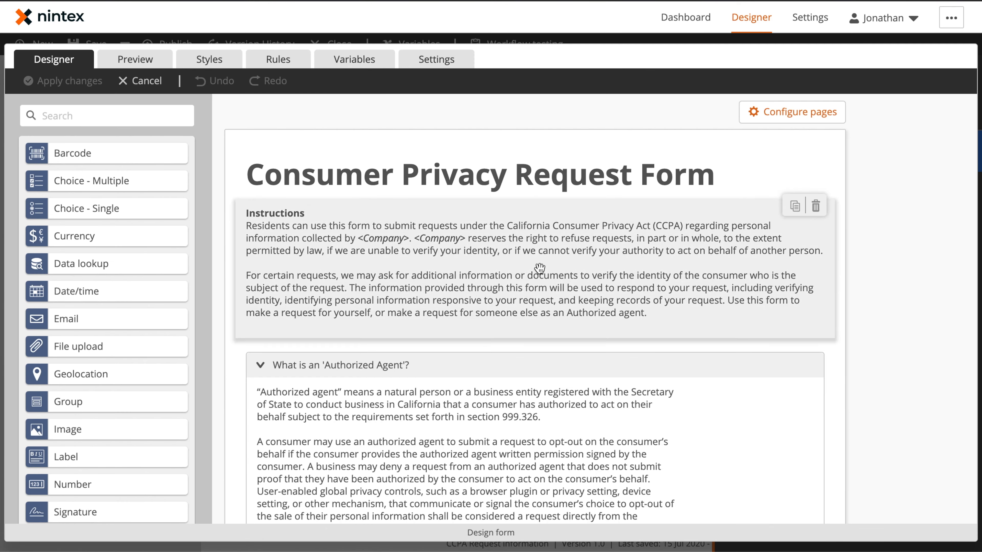
scroll(537, 256, "down", 10)
scroll(537, 267, "down", 2)
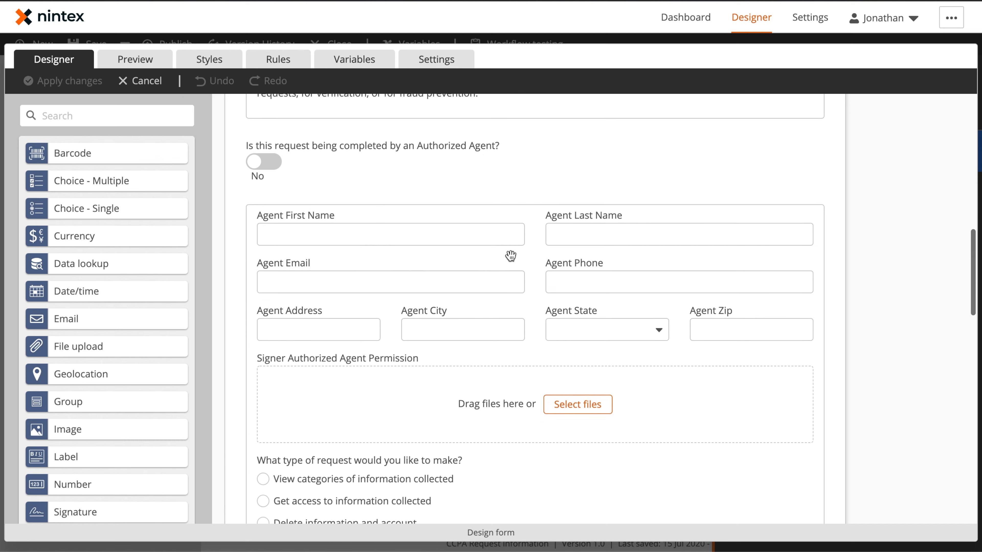
Step: Make Agent First Name and Agent Last Name required
left_click(460, 220)
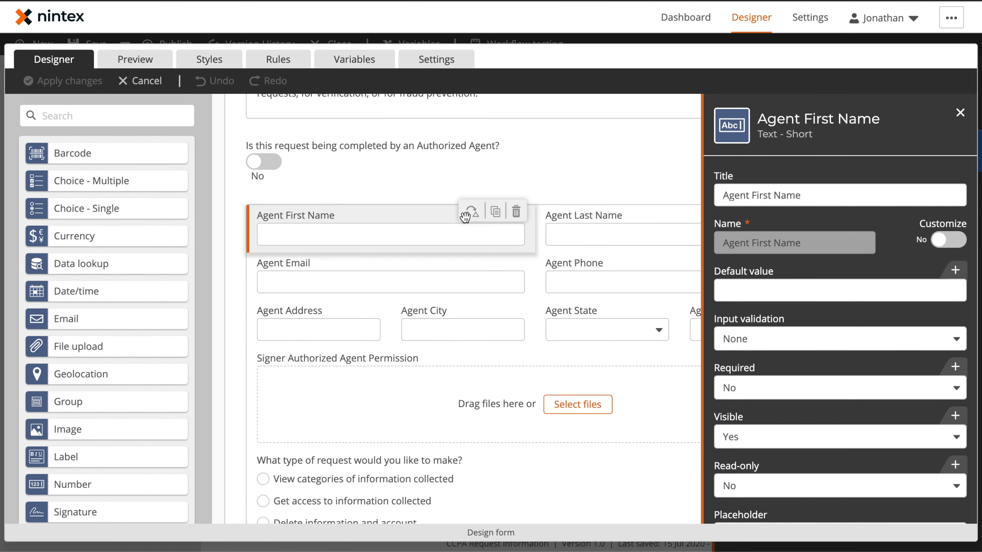
left_click(756, 389)
left_click(752, 410)
left_click(610, 226)
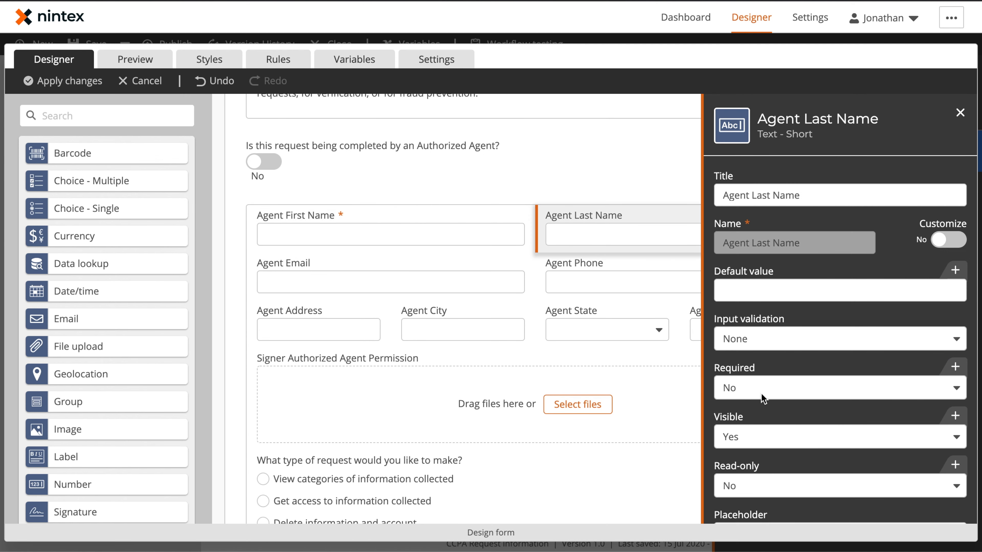
left_click(757, 388)
left_click(757, 419)
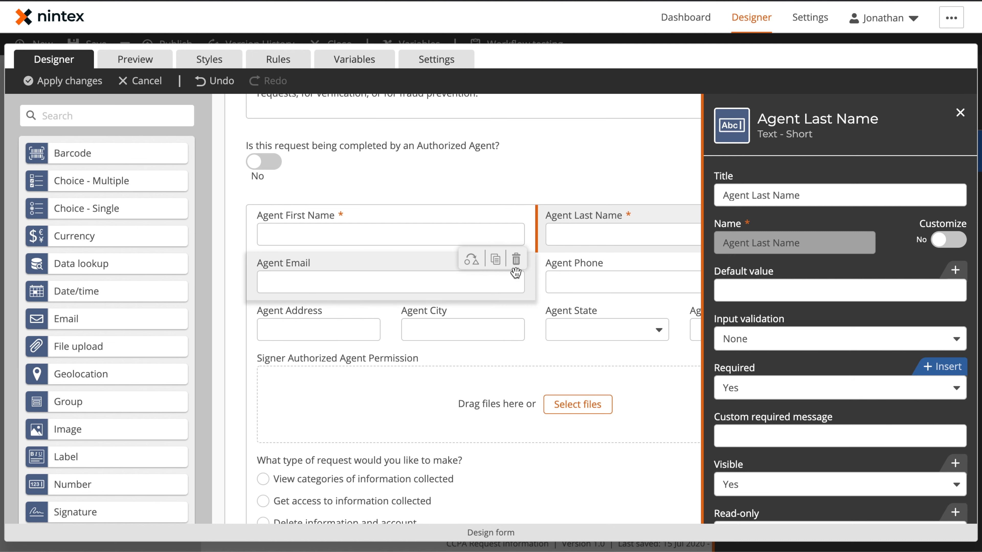
Step: Make Agent Email, Agent Phone and Agent Address required
left_click(442, 284)
left_click(755, 338)
left_click(753, 366)
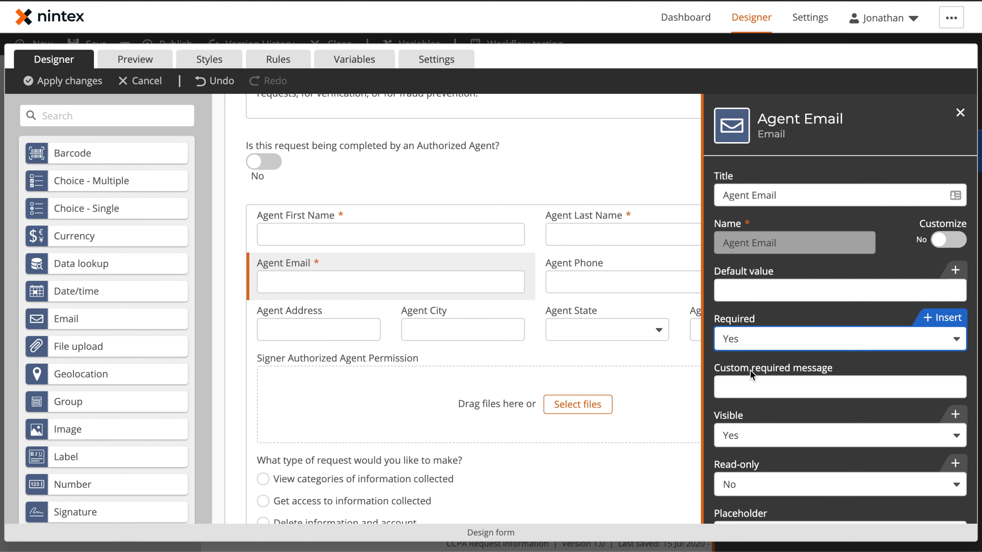
left_click(618, 285)
left_click(755, 441)
left_click(751, 462)
left_click(336, 330)
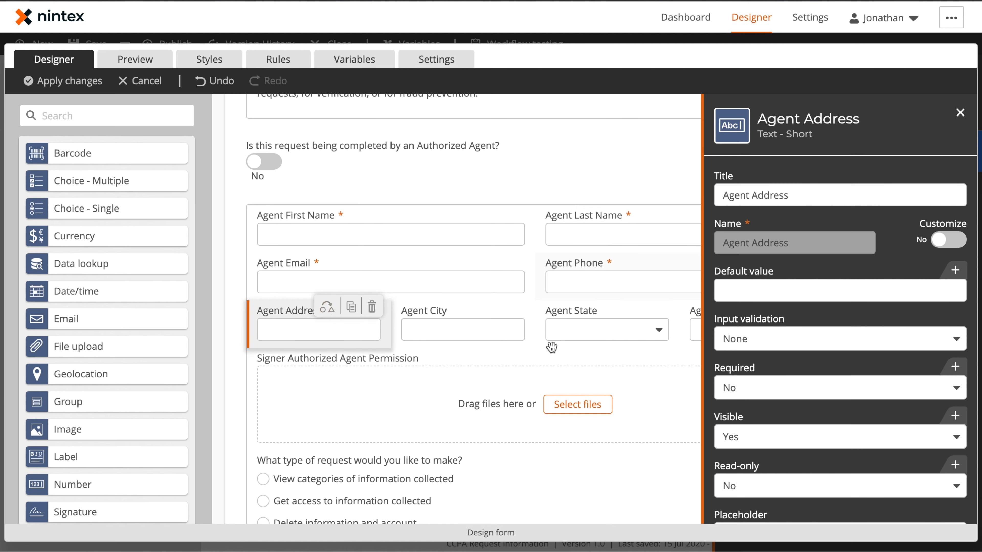
left_click(750, 389)
left_click(745, 411)
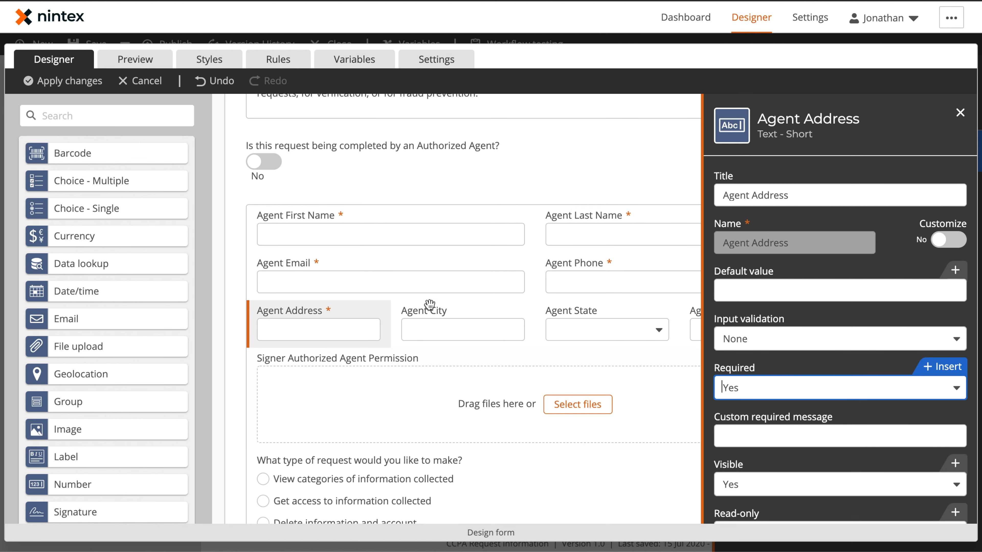
Step: Make Agent City and Agent State required
left_click(435, 310)
left_click(766, 383)
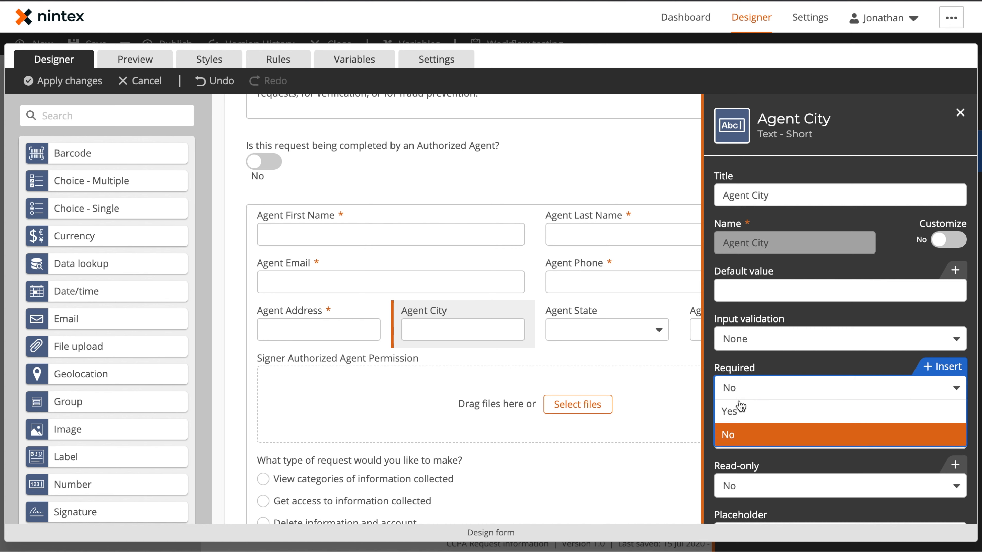
left_click(743, 410)
left_click(584, 335)
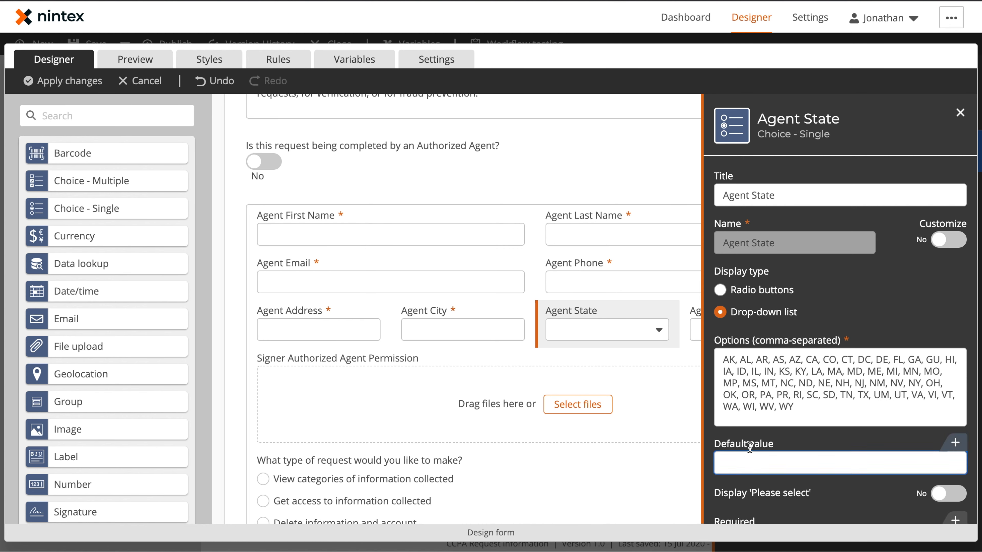
scroll(761, 406, "down", 5)
left_click(757, 339)
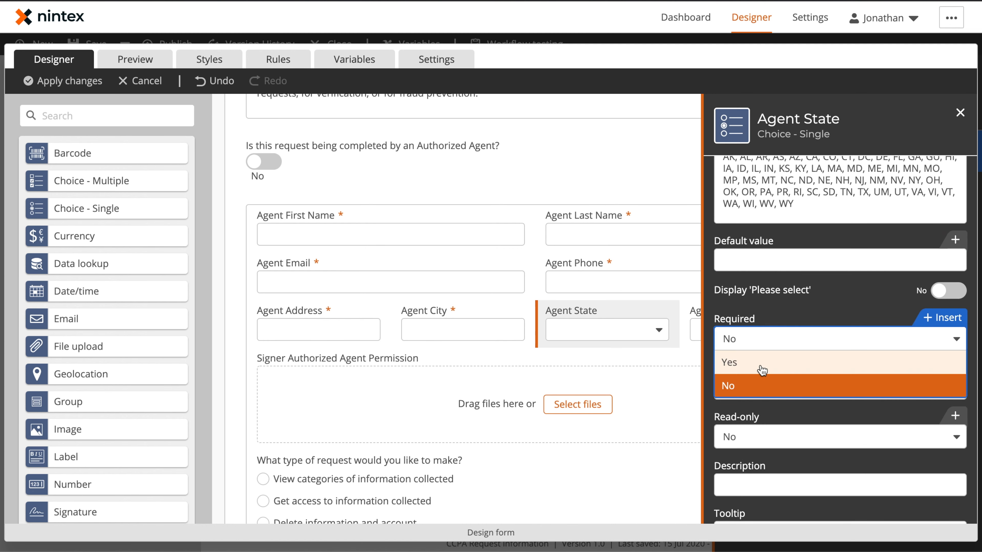
left_click(759, 363)
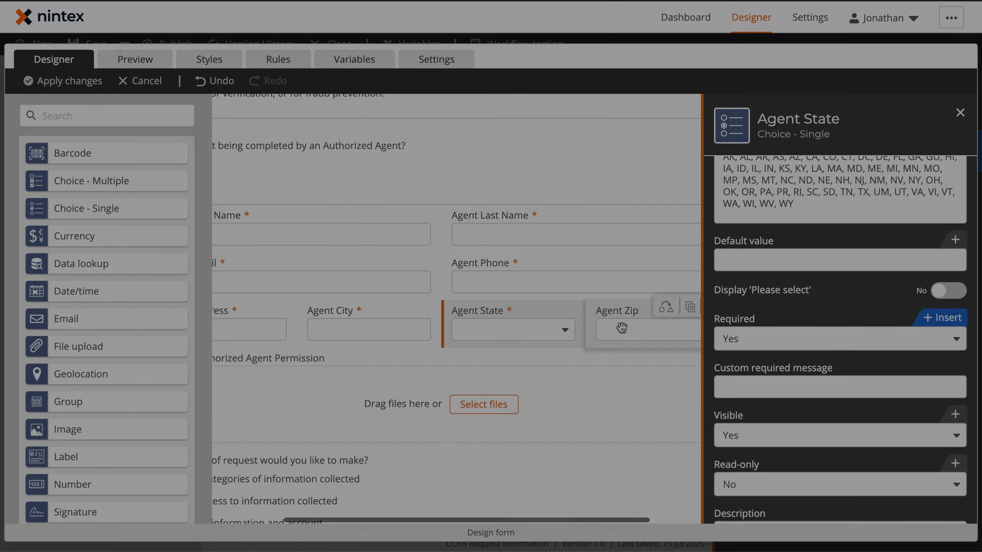